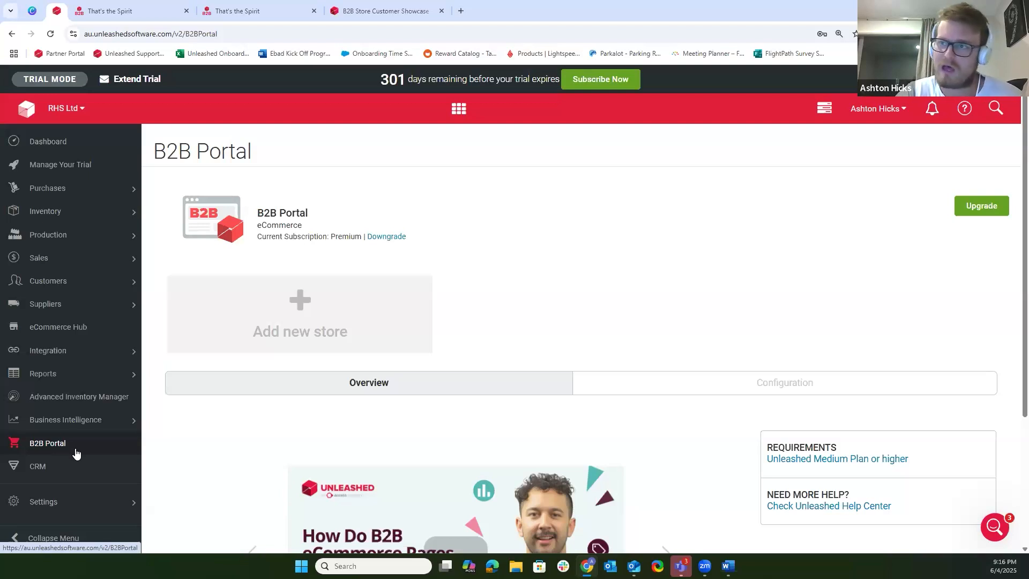
Start a new B2B store and set its subdomain to RHSLtdStoreDemo.
left_click(331, 307)
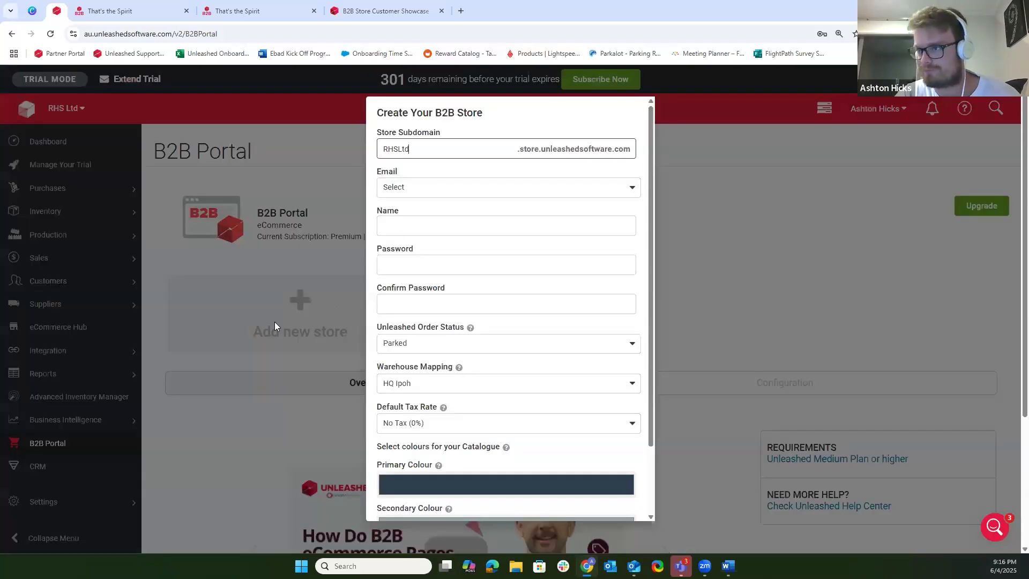
left_click(424, 153)
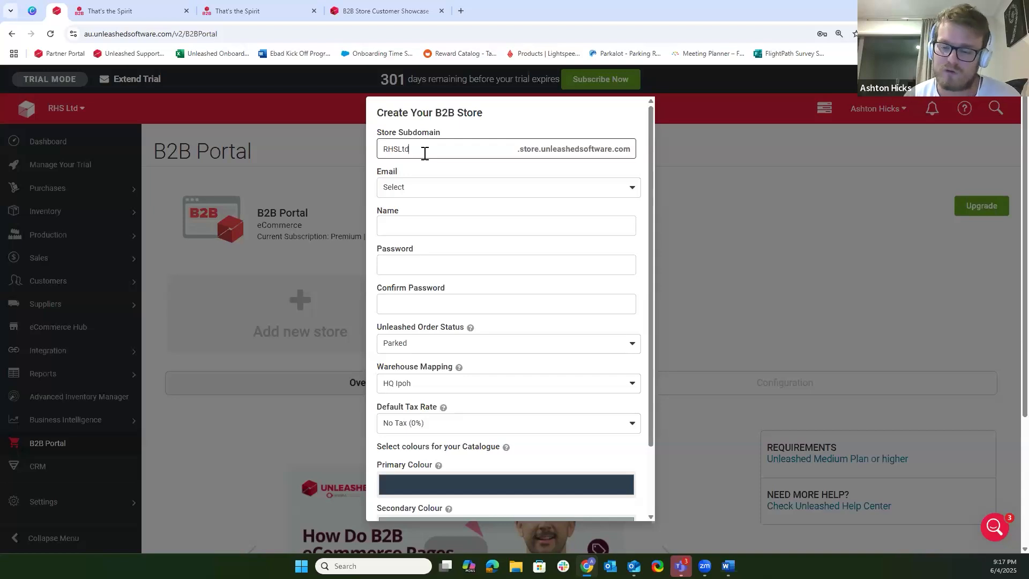
type("DemoStor")
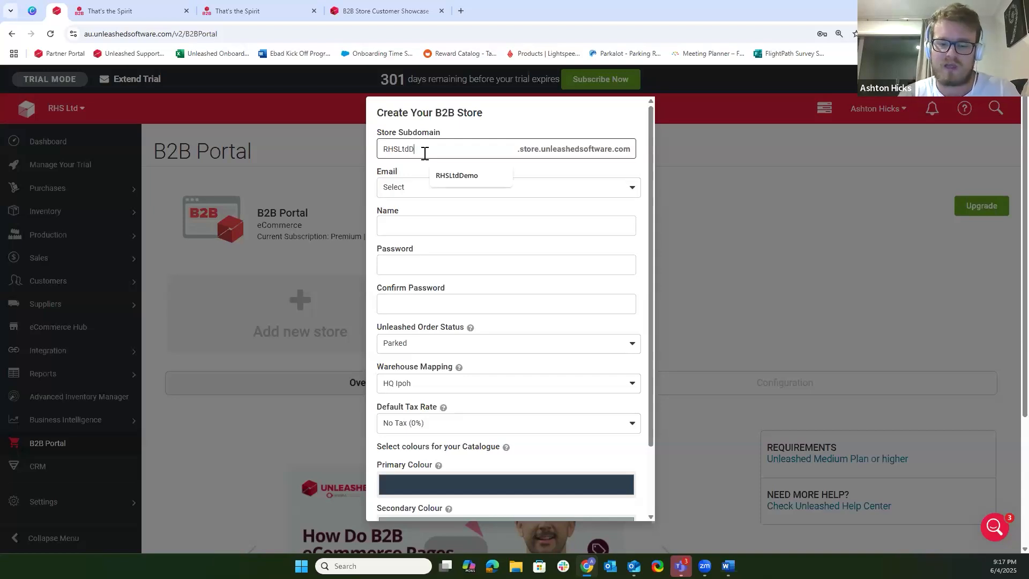
key("BackSpace")
key("BackSpace")
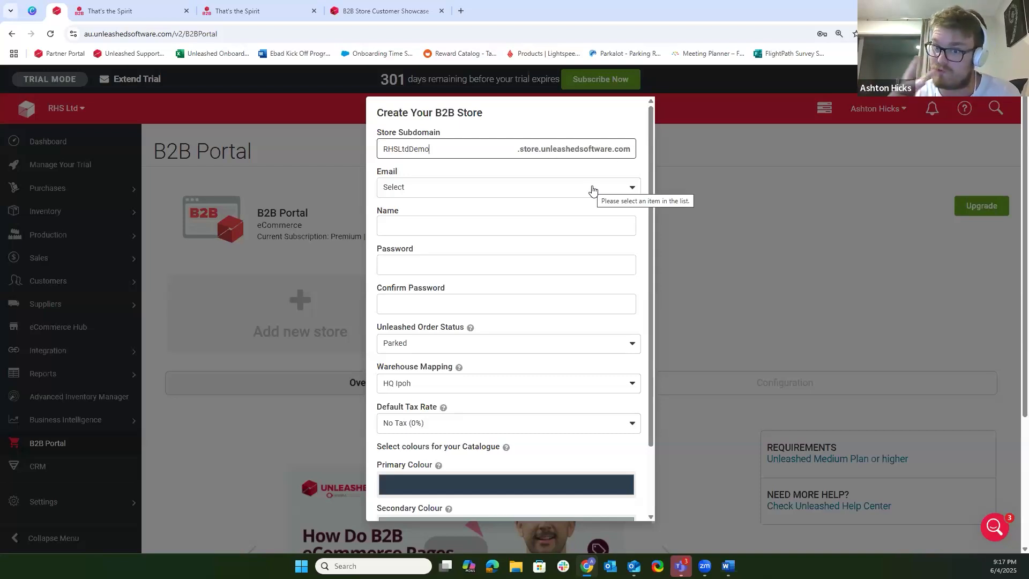
left_click(411, 150)
type("Store")
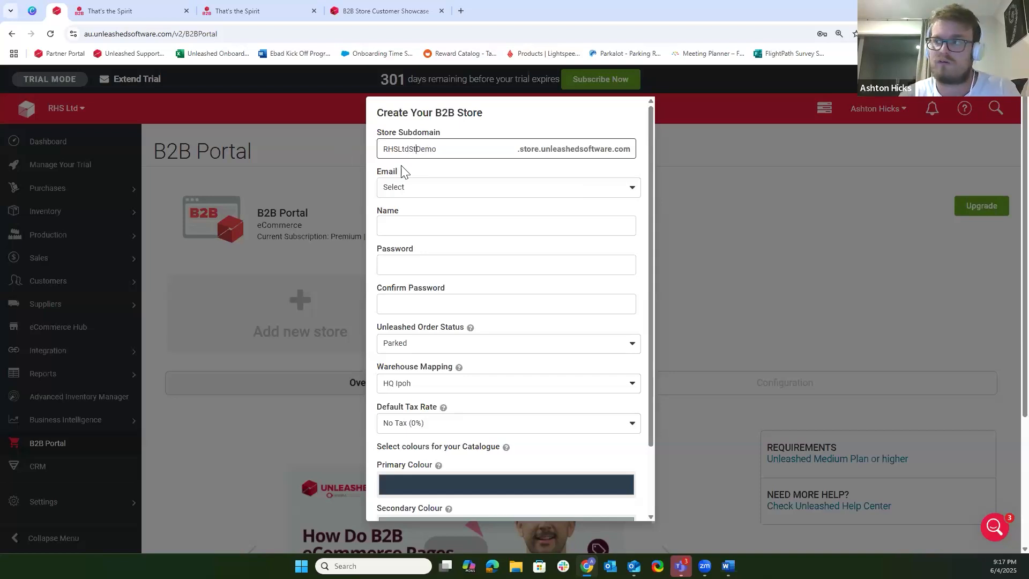
Select the administrator's alternate plus-addressed email for the store and enter RHS Demo Store as the name.
left_click(439, 184)
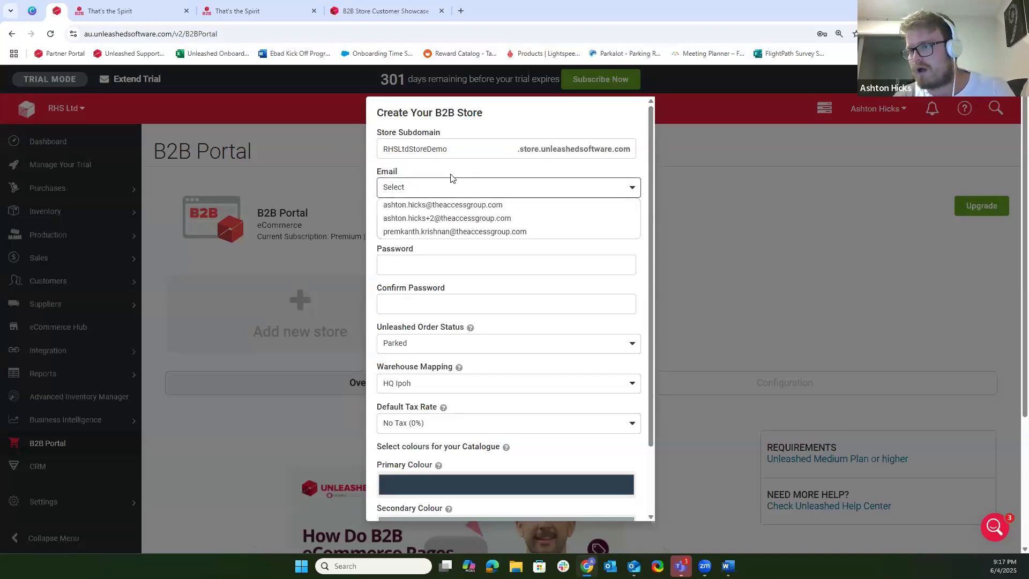
left_click(528, 219)
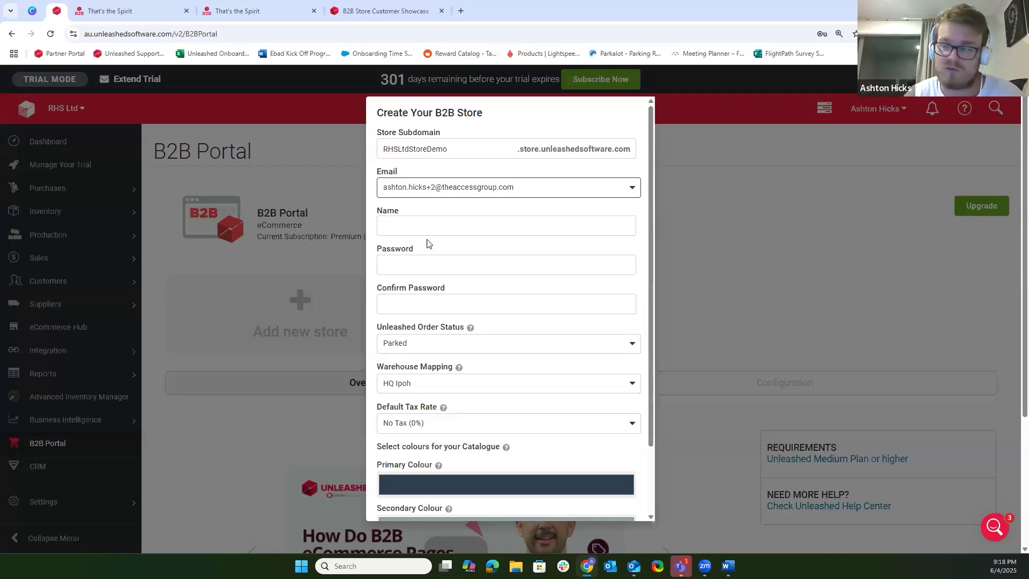
left_click(429, 220)
type("RHS Demo Store")
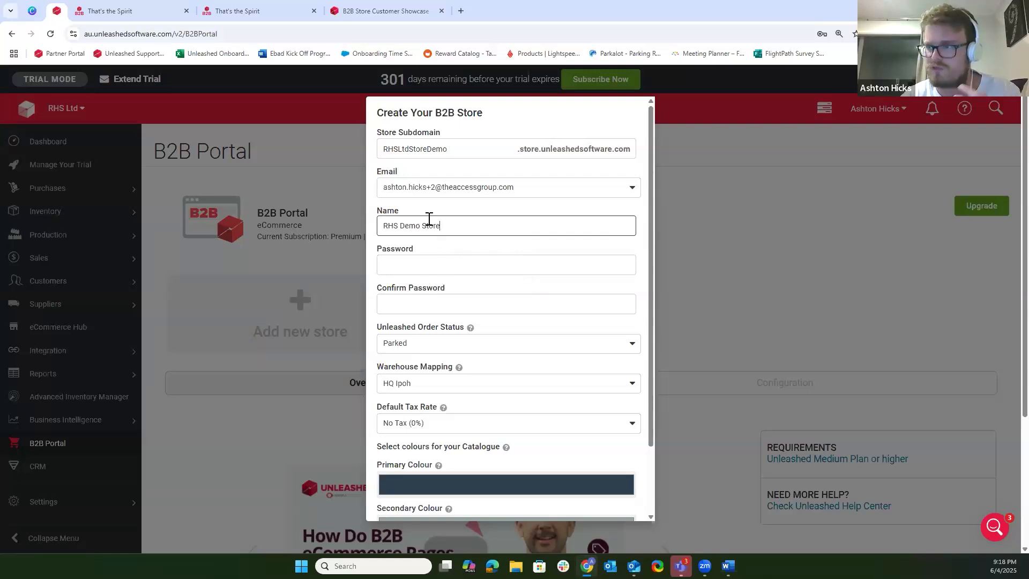
Enter the store account password and repeat it in the password confirmation.
left_click(429, 262)
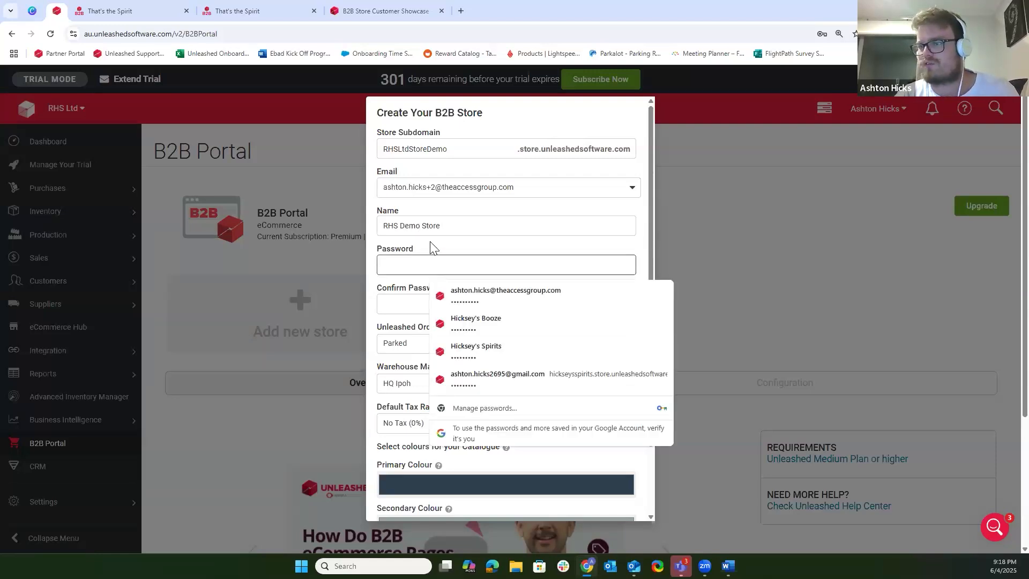
type("********")
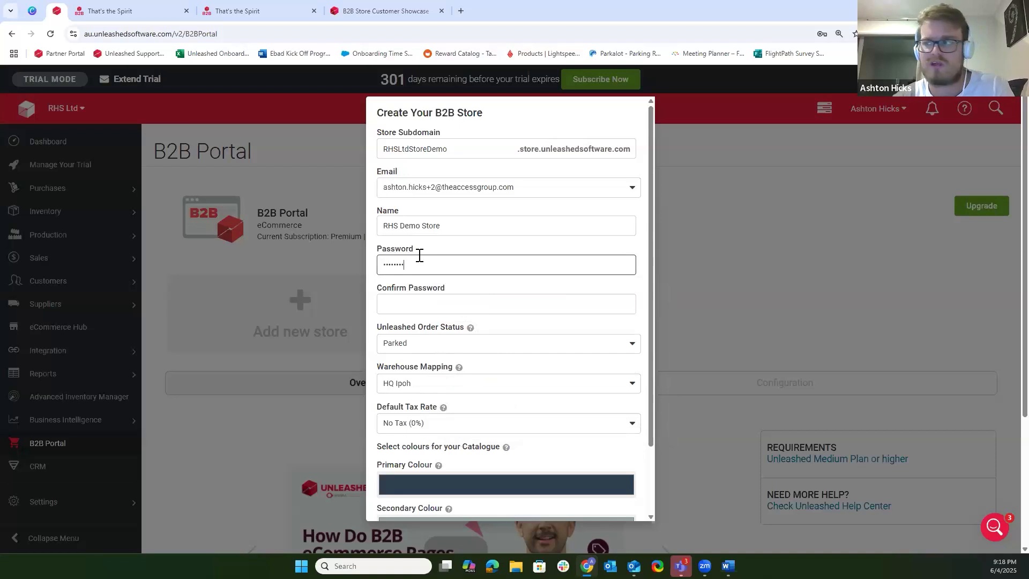
left_click(416, 303)
type("********")
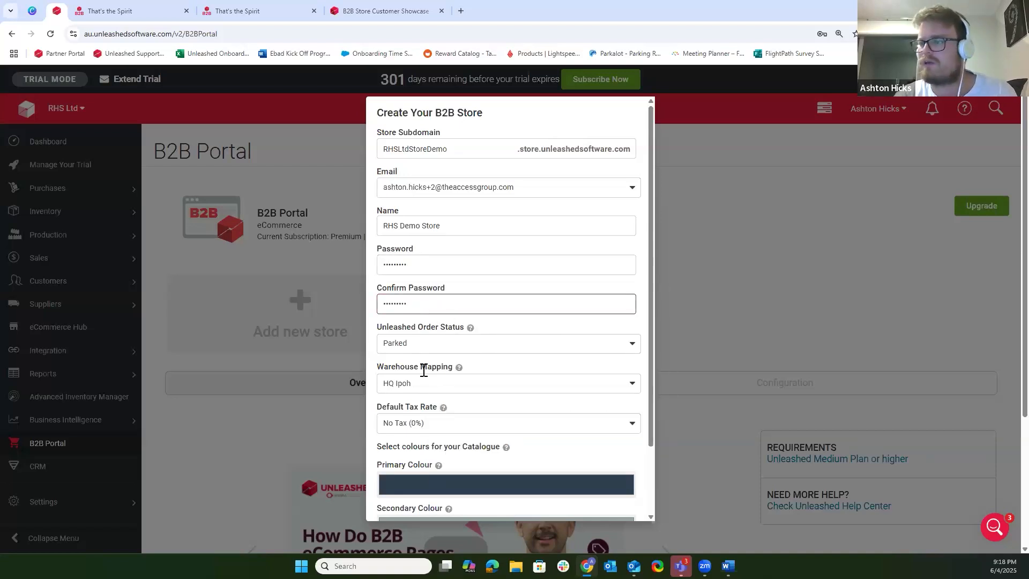
Set the Unleashed order status for the store's orders to Placed.
scroll(480, 342, "down", 1)
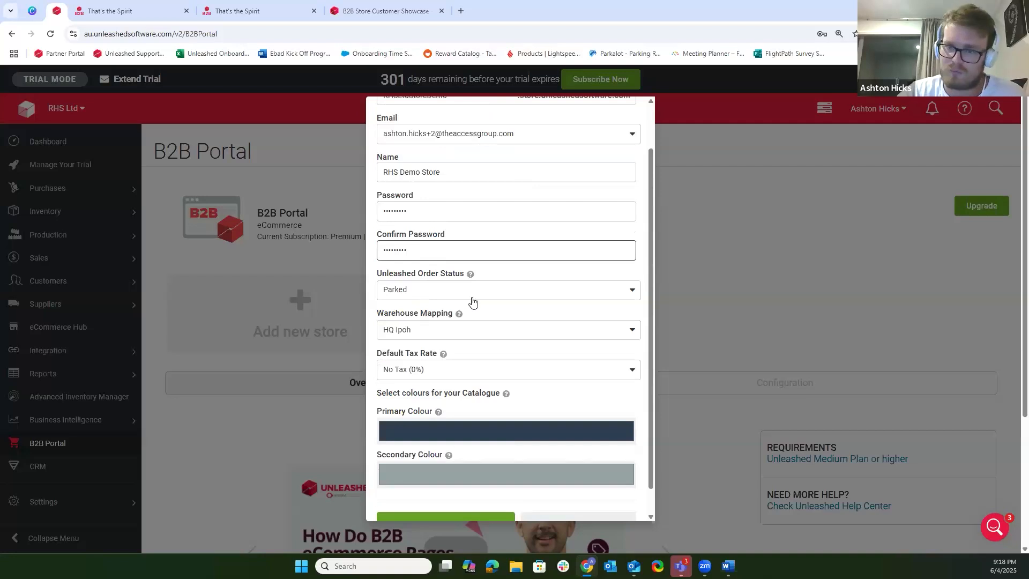
left_click(486, 295)
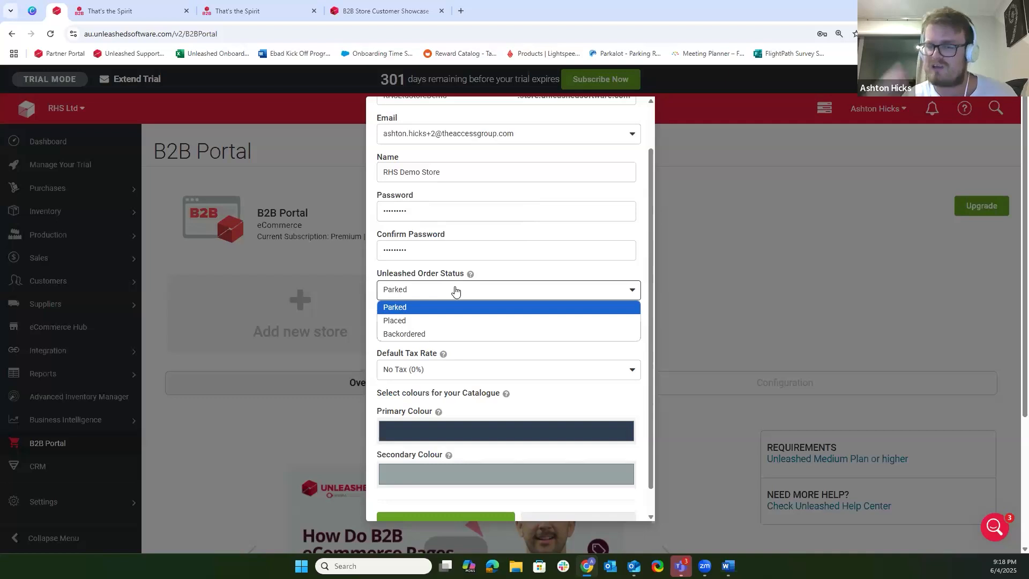
left_click(411, 320)
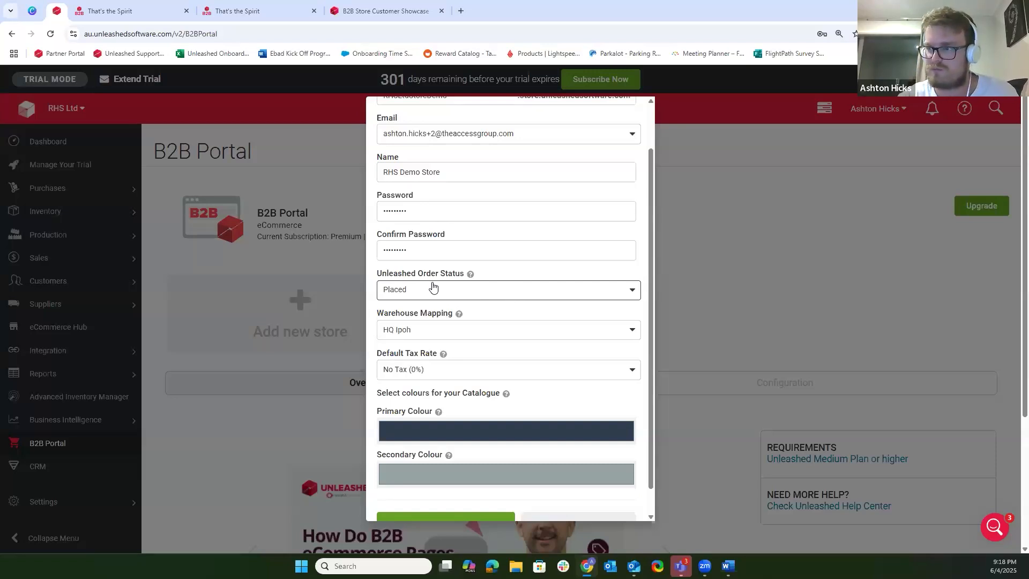
left_click(432, 287)
left_click(410, 320)
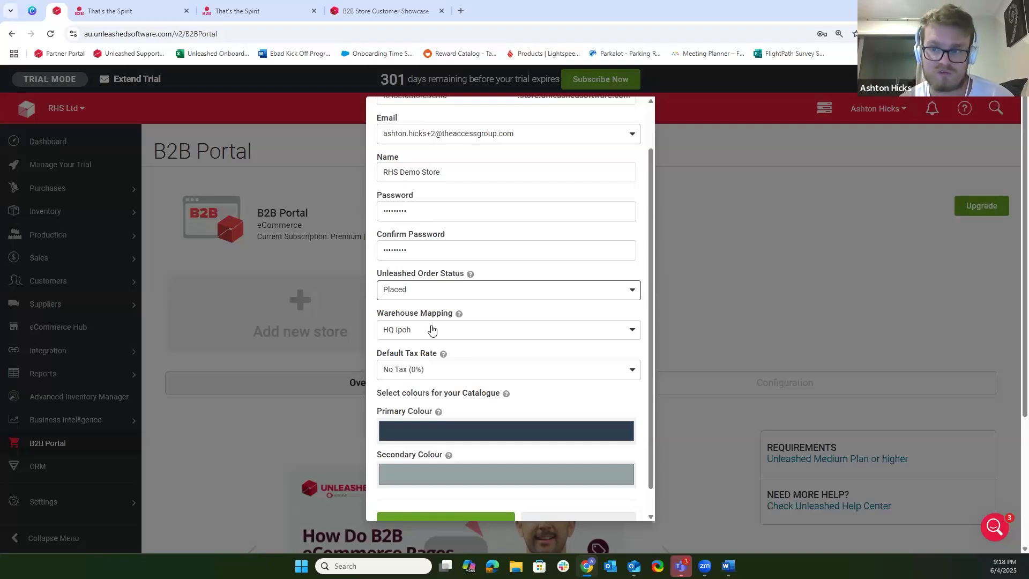
Keep the warehouse mapping at HQ Ipoh and the default tax rate at No Tax (0%).
left_click(432, 330)
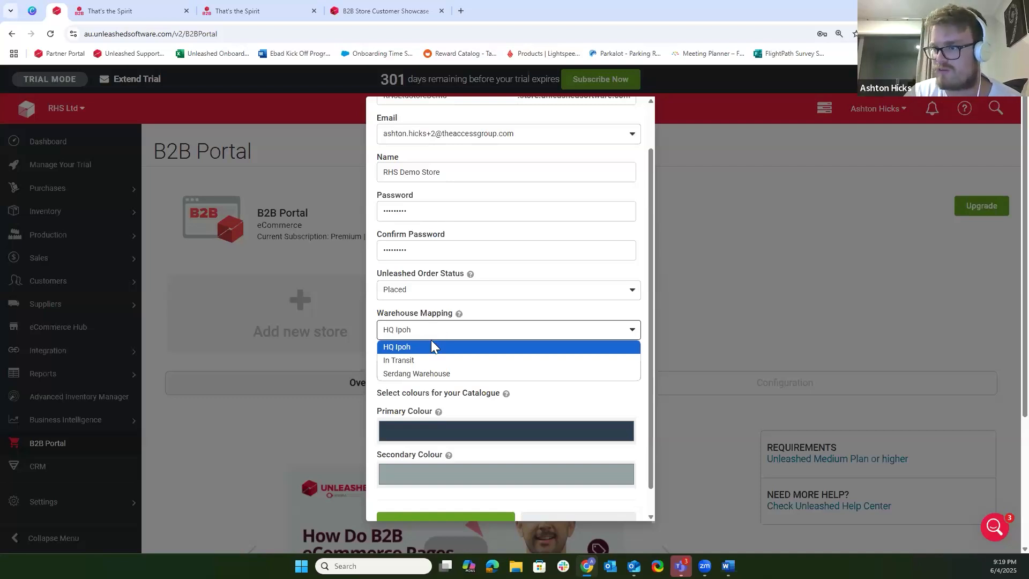
left_click(396, 337)
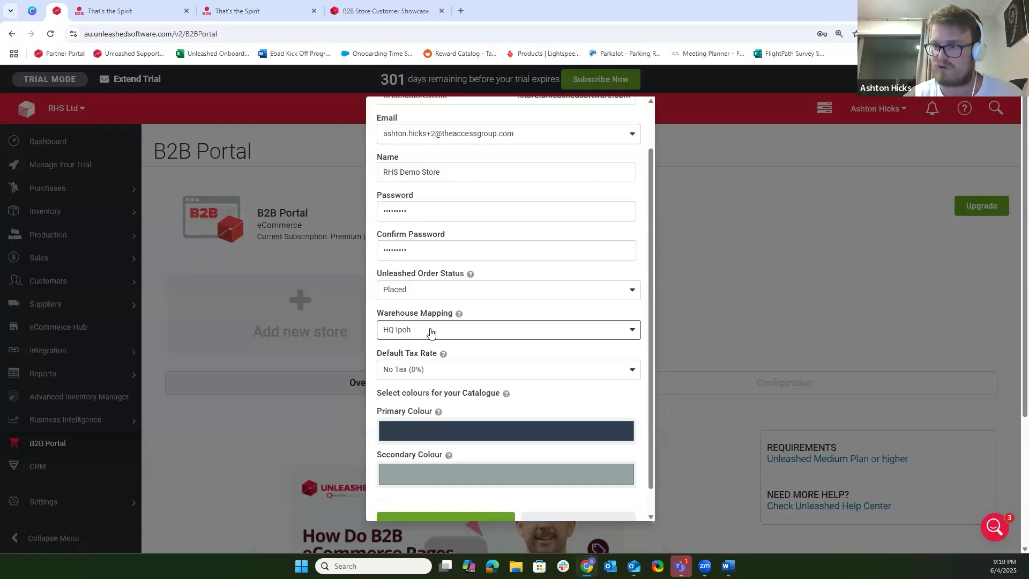
left_click(436, 371)
left_click(445, 371)
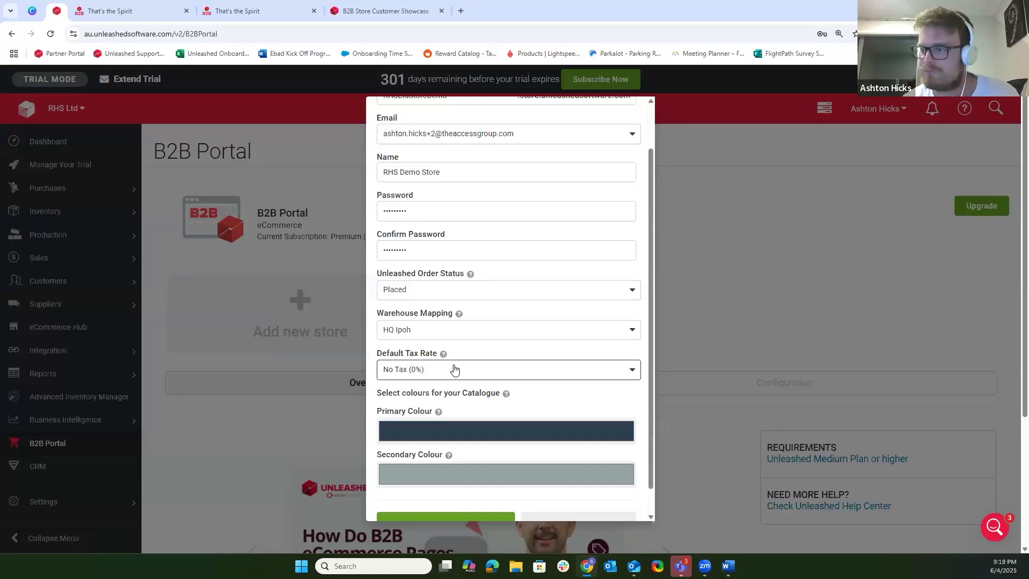
Change the catalogue's primary colour to a medium purple.
scroll(454, 369, "down", 1)
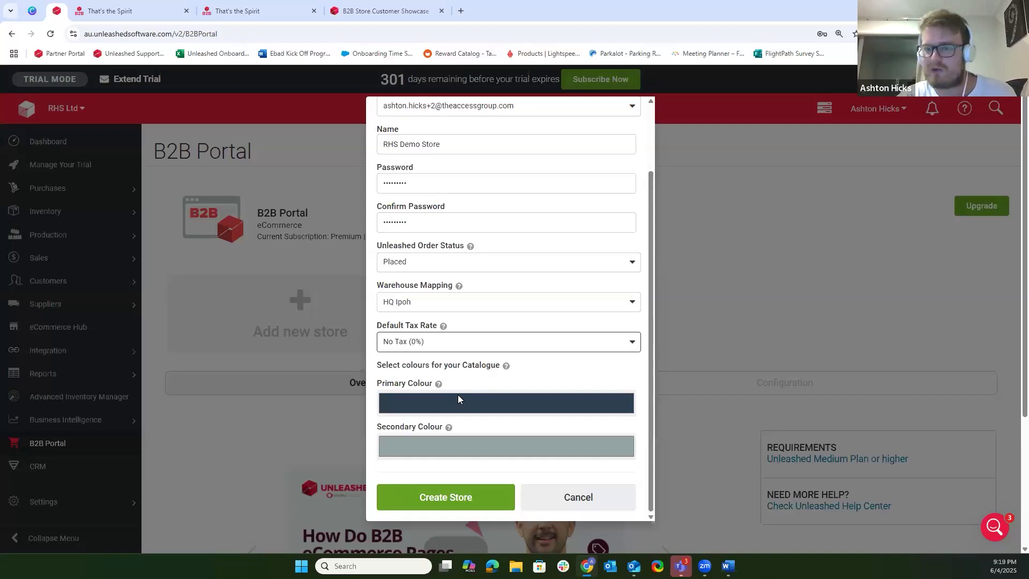
mouse_move(438, 388)
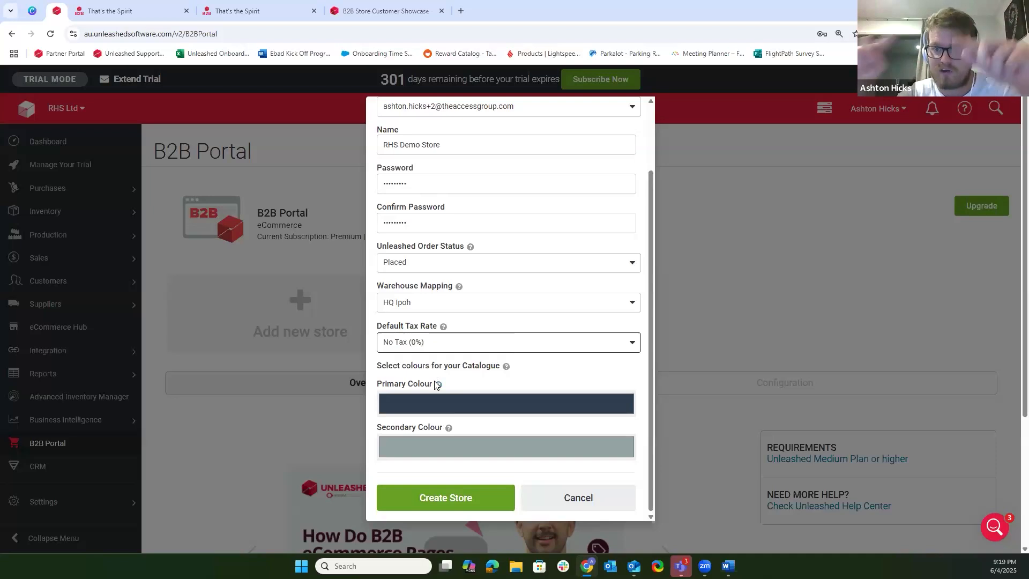
mouse_move(449, 432)
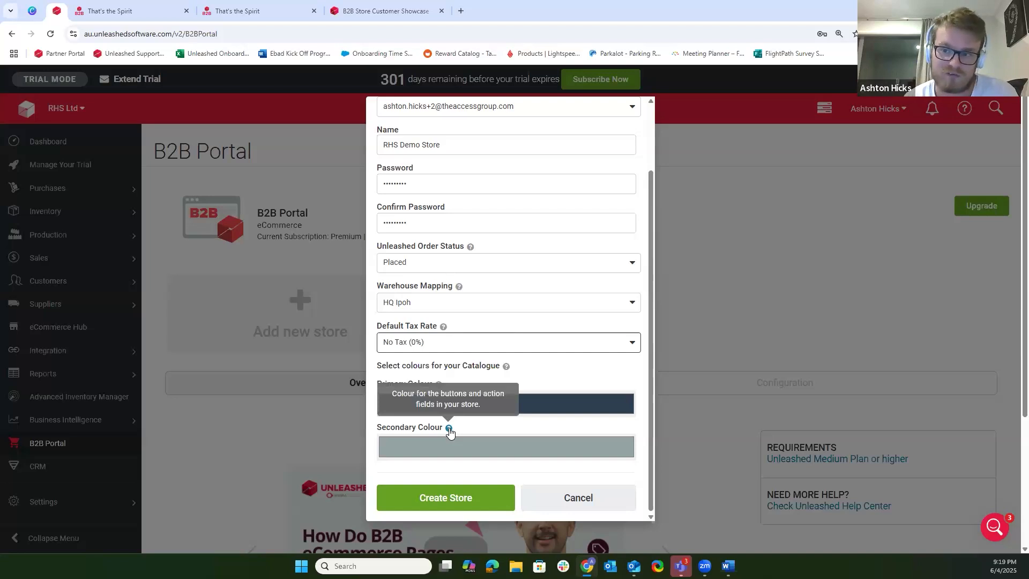
left_click(554, 403)
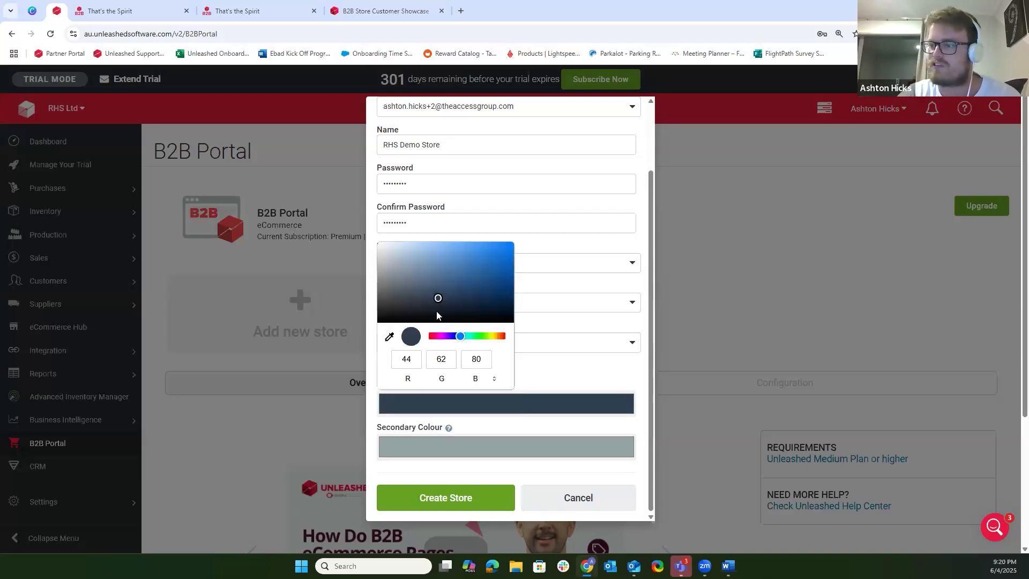
left_click_drag(471, 267, 457, 274)
mouse_move(460, 336)
left_mouse_down()
mouse_move(487, 336)
mouse_move(453, 336)
left_mouse_up()
left_click(496, 380)
left_click(496, 380)
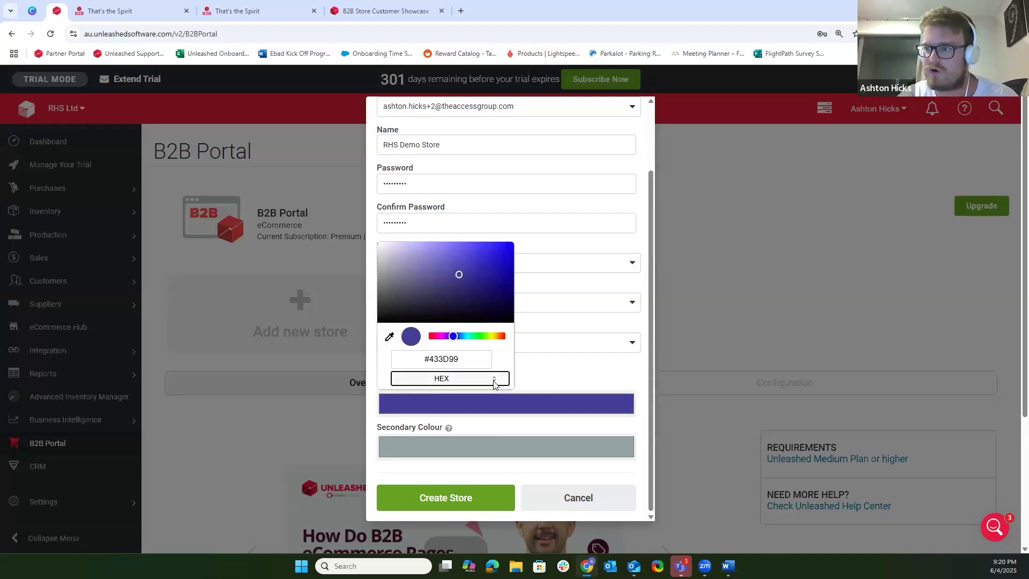
left_click(493, 379)
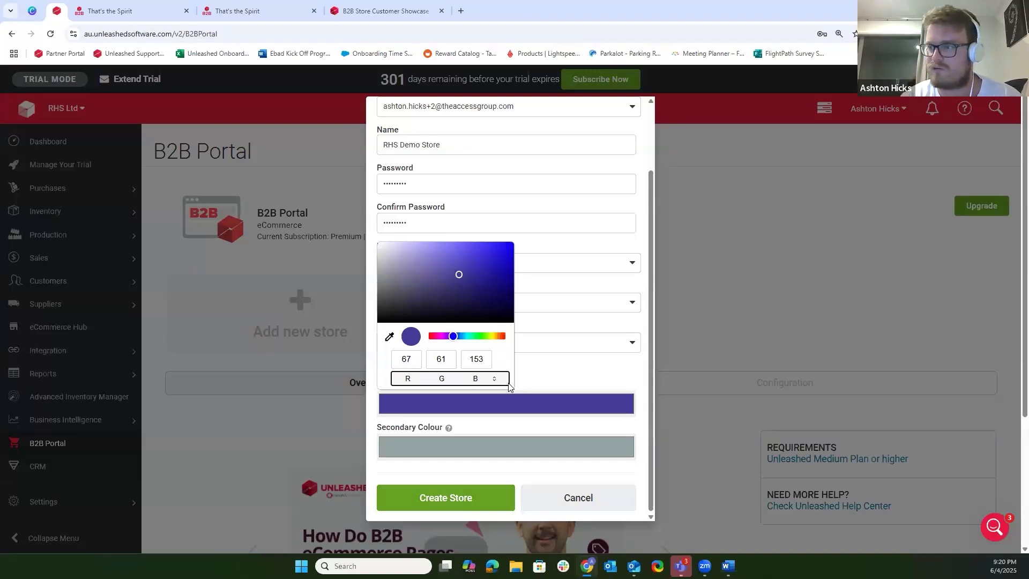
left_click_drag(487, 266, 443, 261)
left_click(546, 375)
Change the catalogue's secondary colour to teal and create the store.
left_click(436, 447)
left_click_drag(472, 305, 478, 303)
left_click(546, 372)
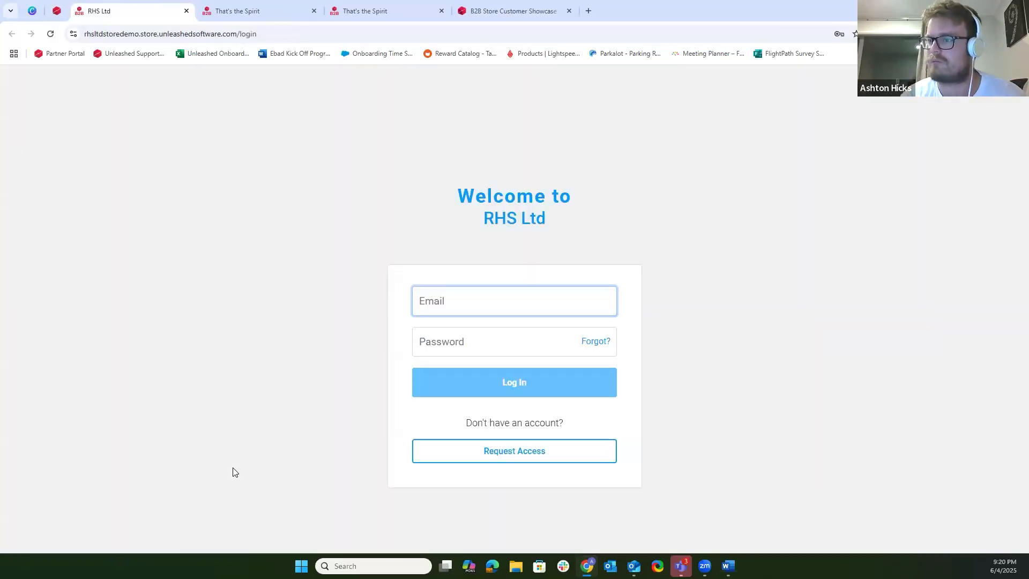
Log in to the new store with the administrator's plus-addressed email and the account password, declining to save the password in the browser.
left_click(443, 307)
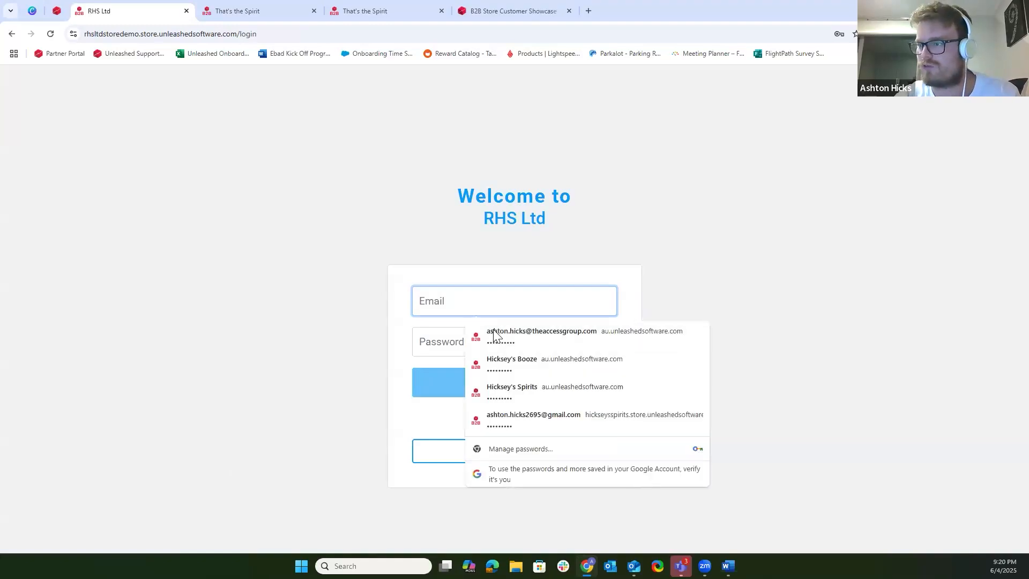
key("Down")
key("Return")
left_click(475, 302)
type("+2")
left_click(420, 338)
key("ctrl+a")
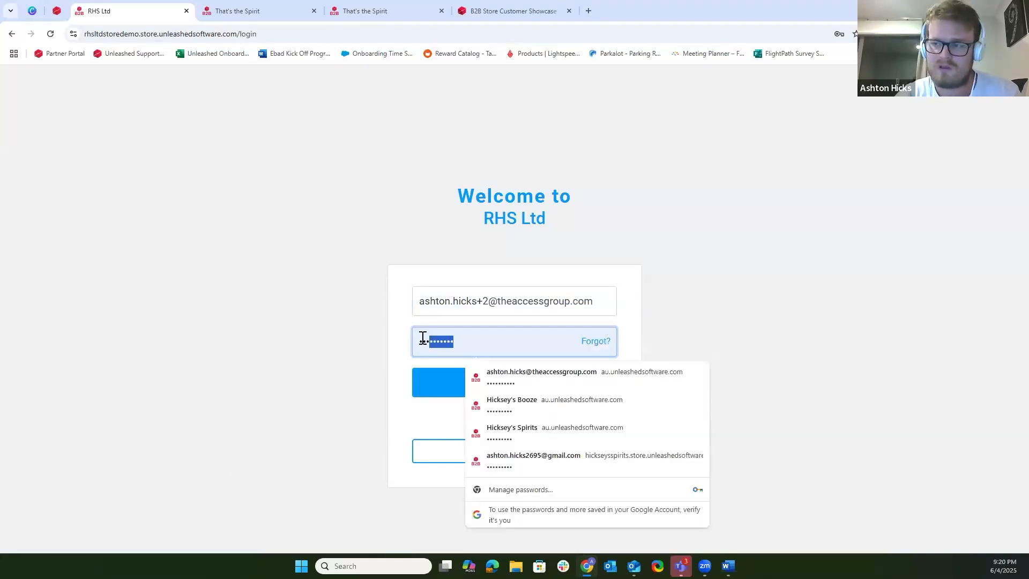
key("BackSpace")
type("•••••••••")
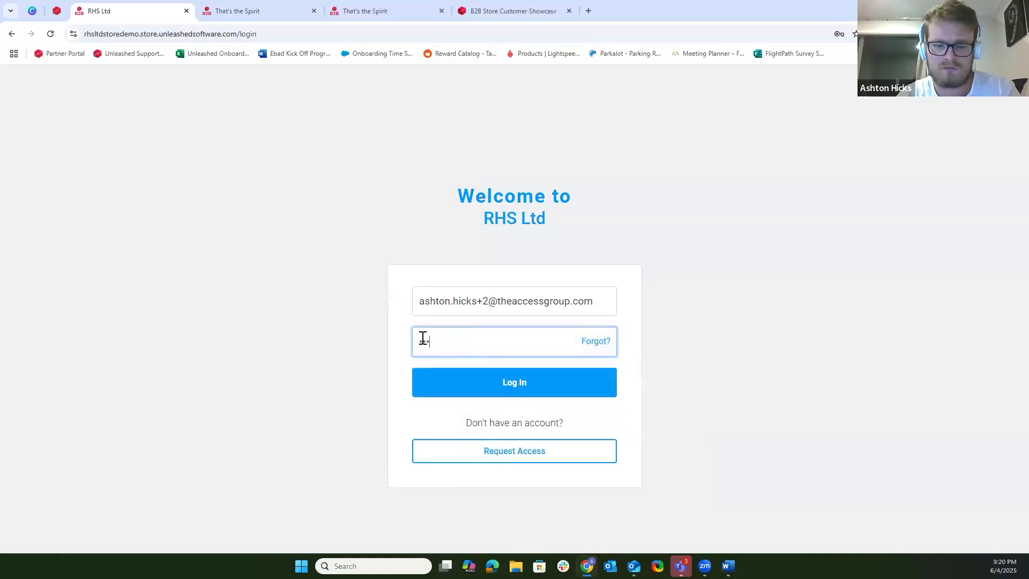
left_click(538, 387)
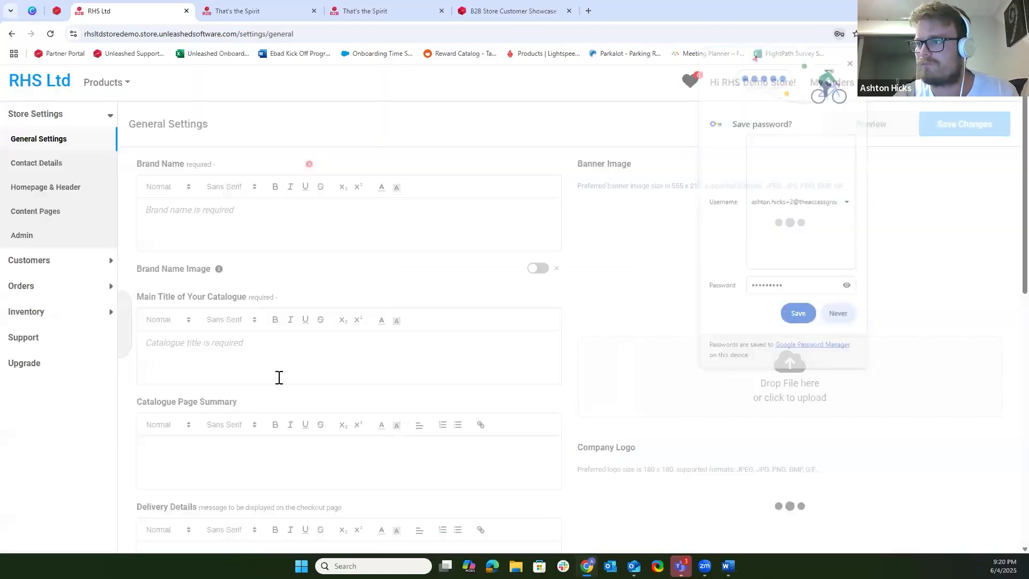
left_click(839, 315)
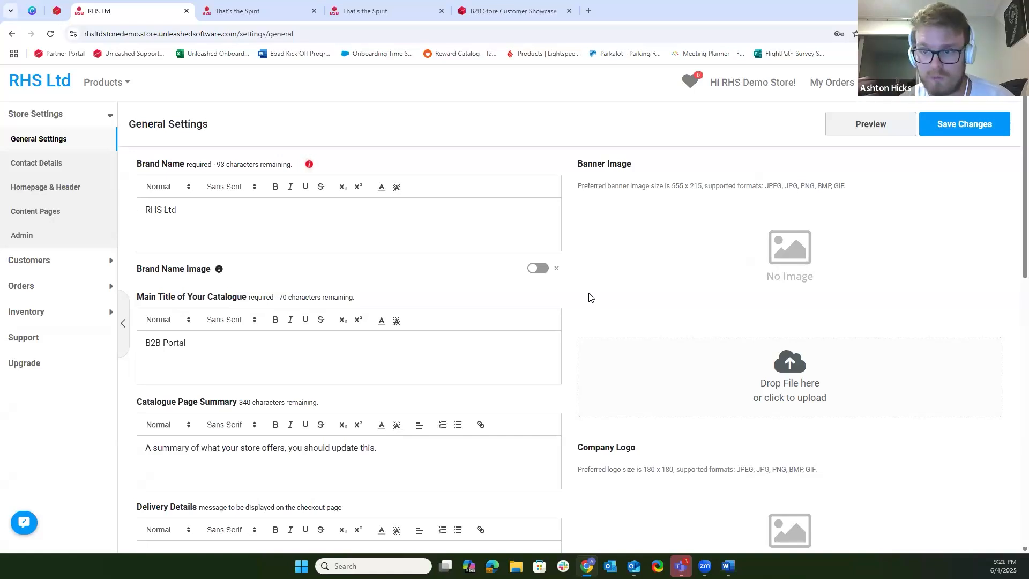
Look over the store's product catalogue and the customer list in its settings, ending on the catalogue.
left_click(113, 84)
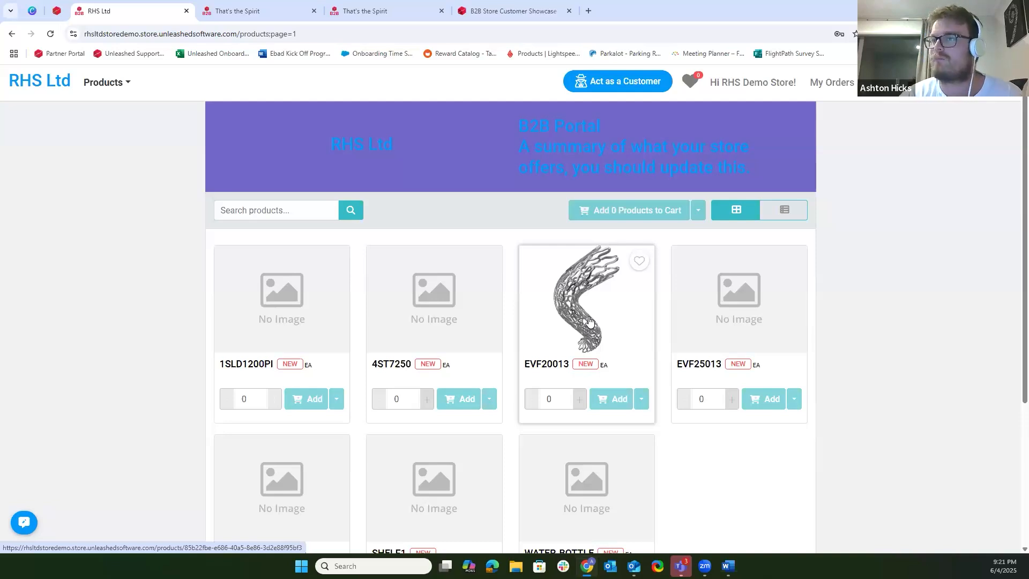
left_click(887, 83)
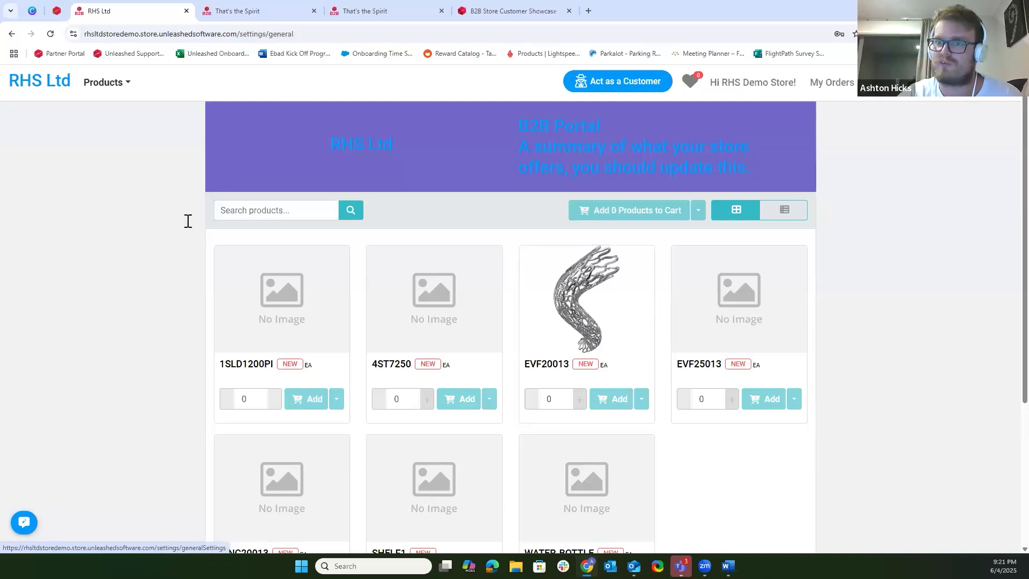
left_click(57, 262)
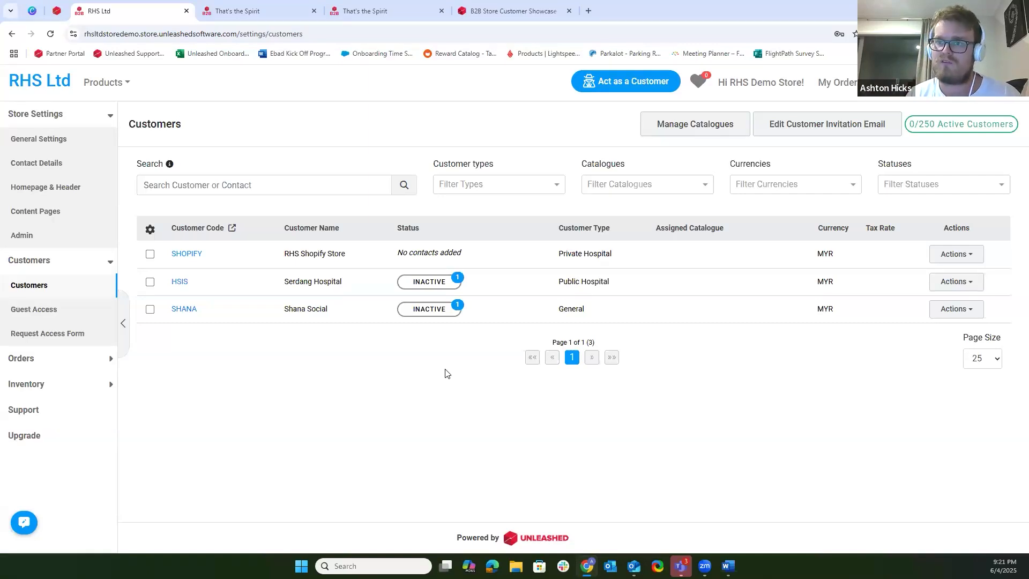
left_click(103, 85)
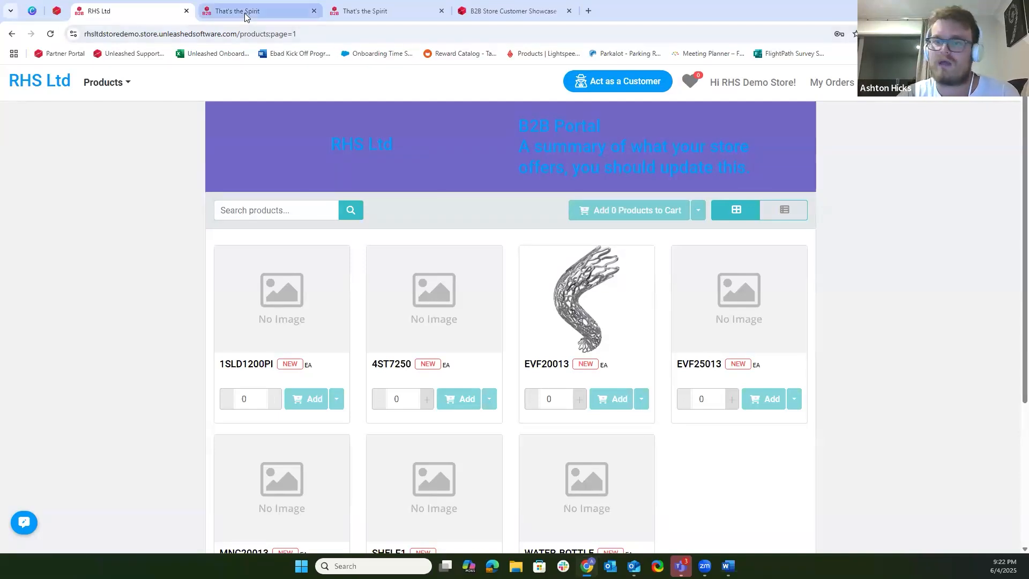
mouse_move(244, 16)
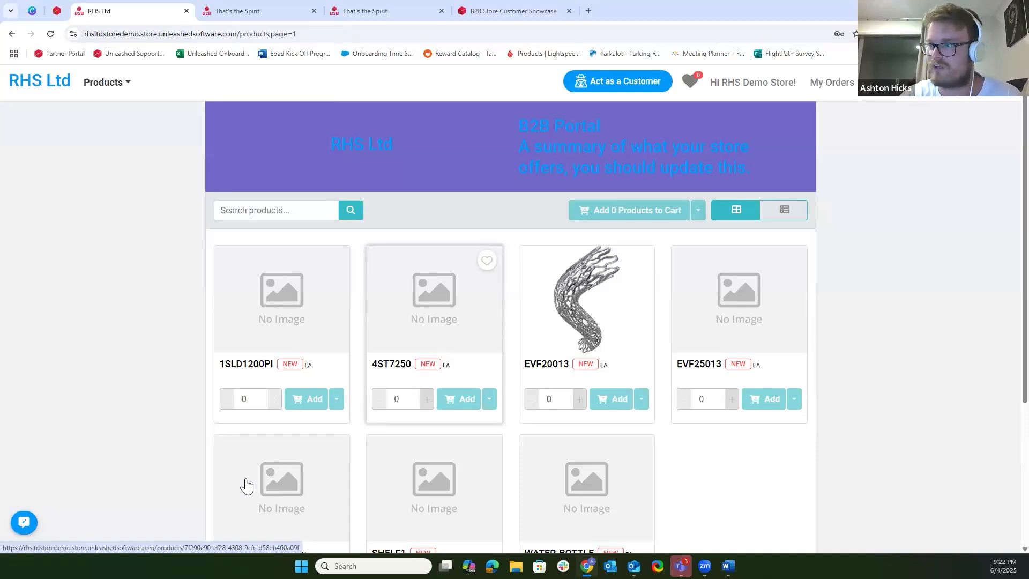
Switch to the That's the Spirit demo store, enlarge the page, and look through the first page of its product catalogue.
left_click(260, 11)
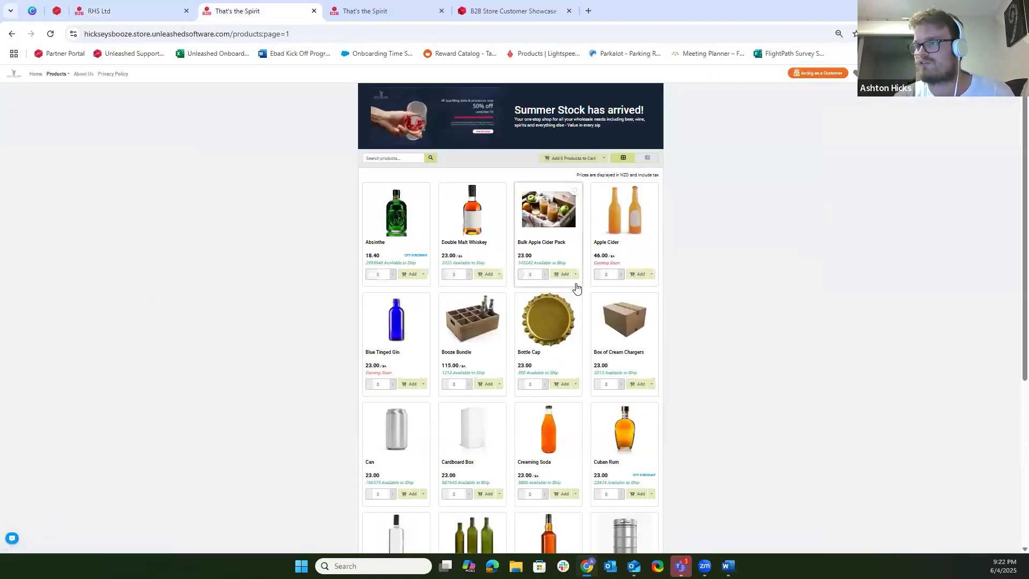
key("ctrl+plus")
key("ctrl+plus")
key("ctrl+plus")
key("ctrl+plus")
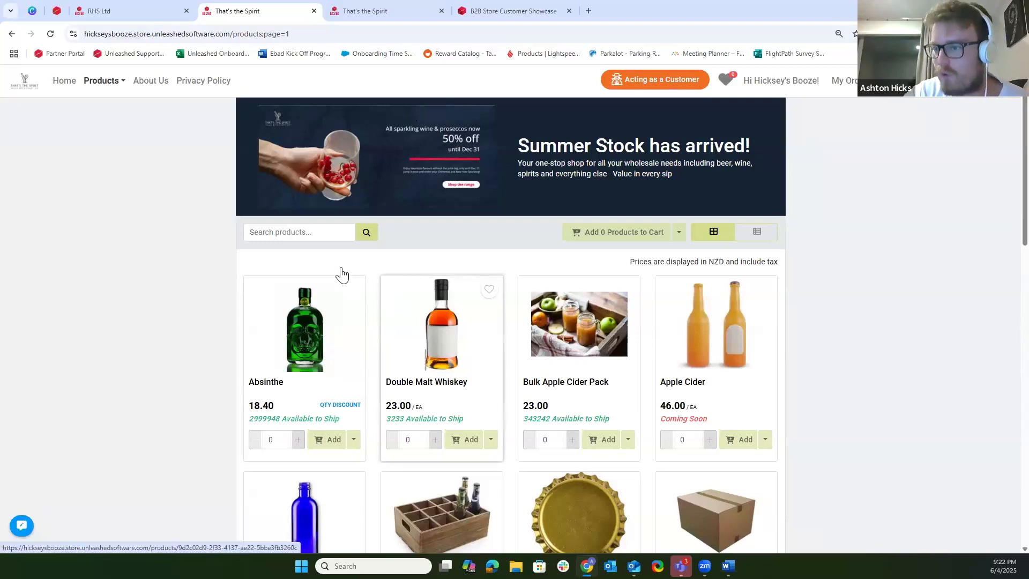
scroll(583, 368, "down", 3)
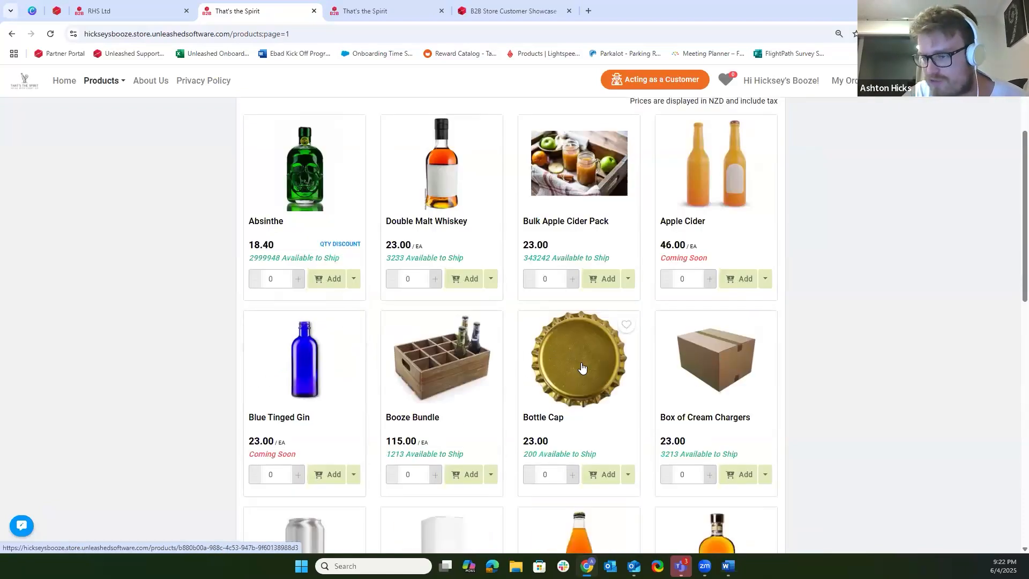
scroll(579, 375, "down", 2)
scroll(490, 363, "up", 4)
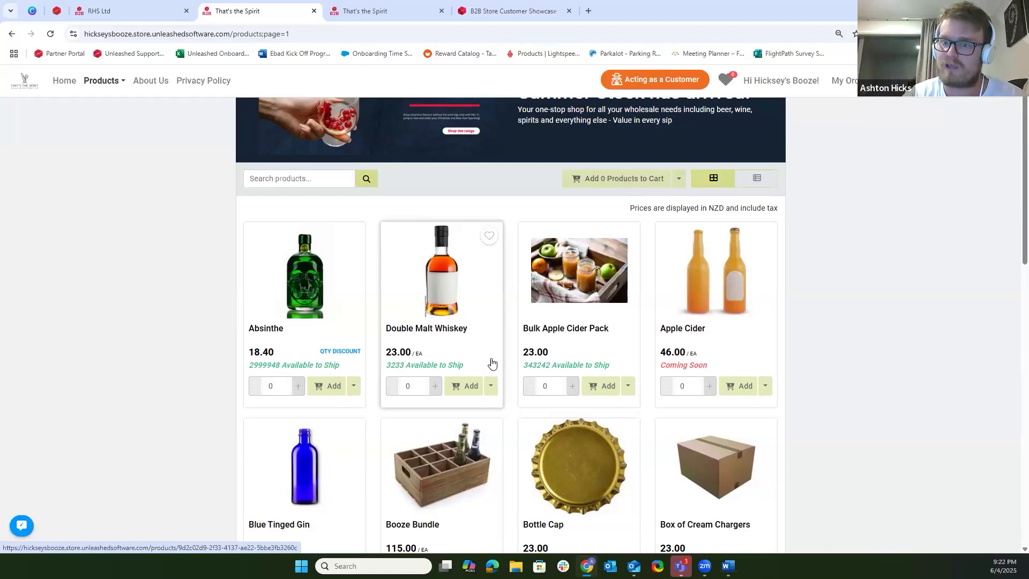
scroll(539, 411, "down", 4)
scroll(540, 333, "up", 4)
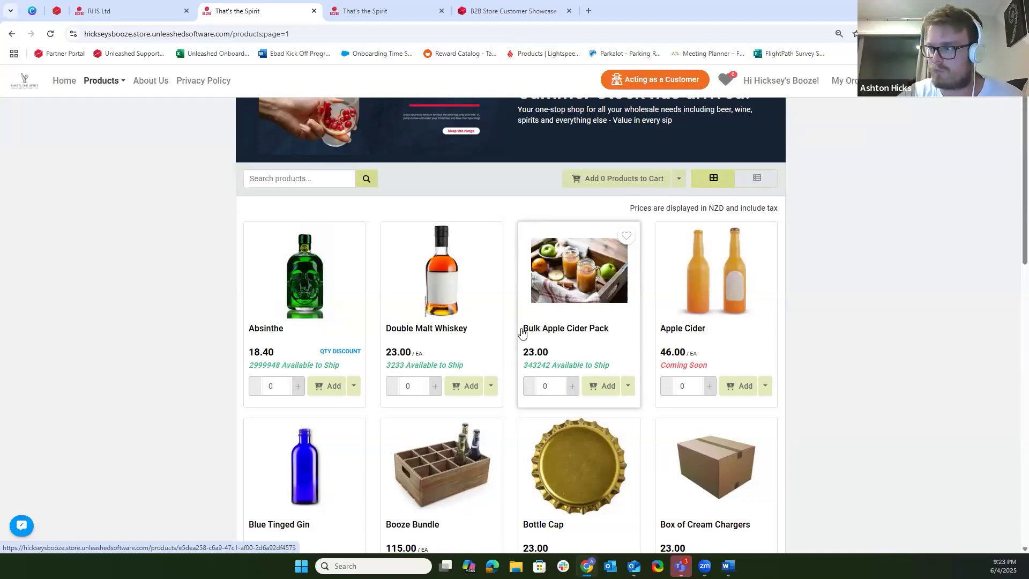
scroll(539, 322, "down", 5)
scroll(465, 295, "down", 2)
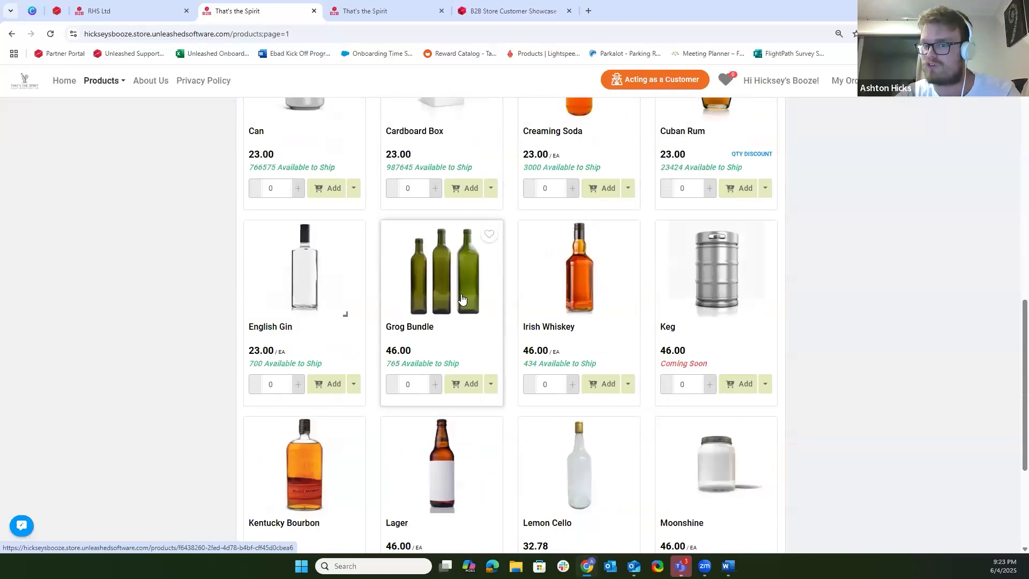
scroll(456, 308, "down", 3)
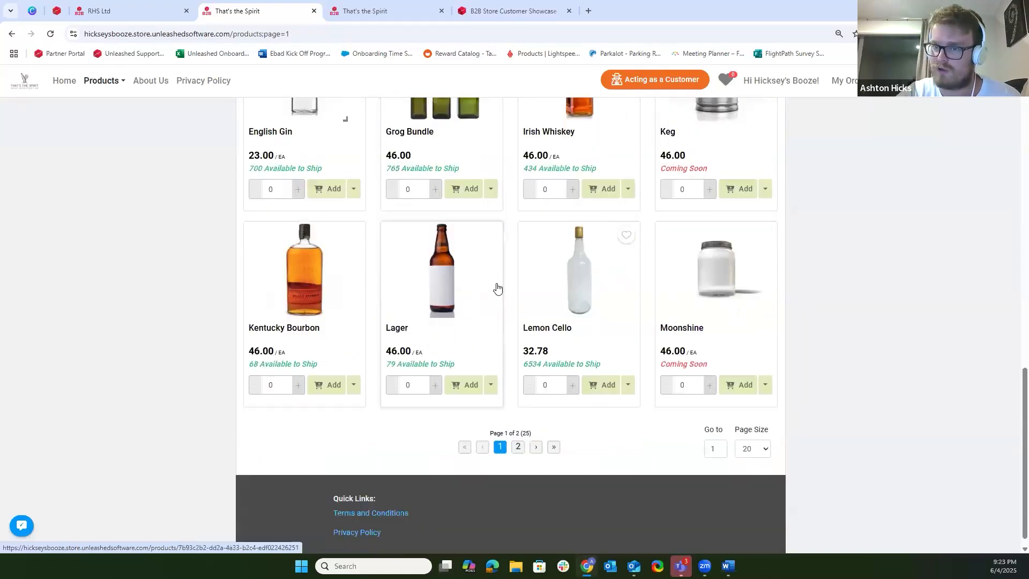
scroll(524, 325, "up", 10)
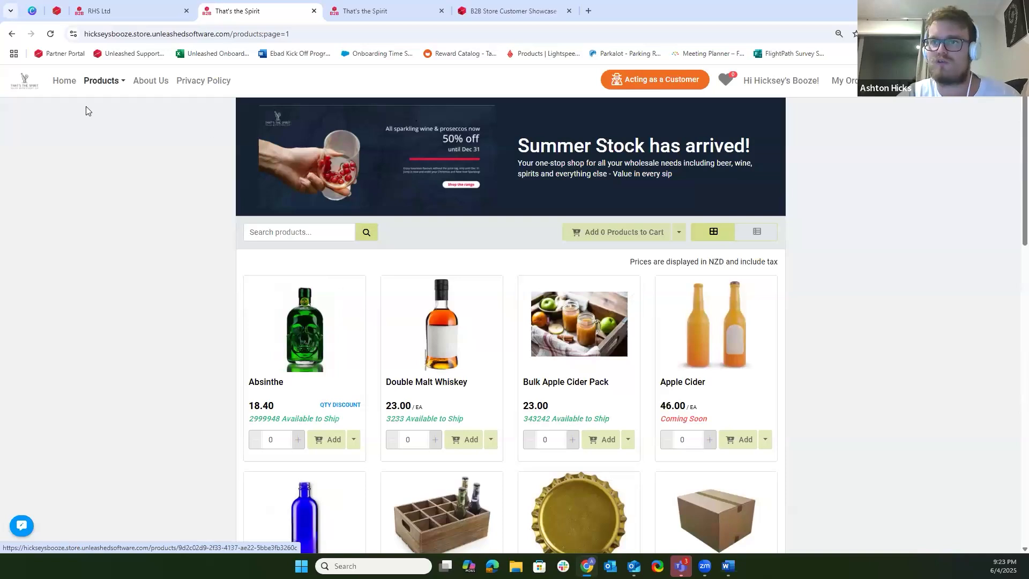
Open the store's home page and look over its rotating banners, popular categories and featured products.
left_click(67, 85)
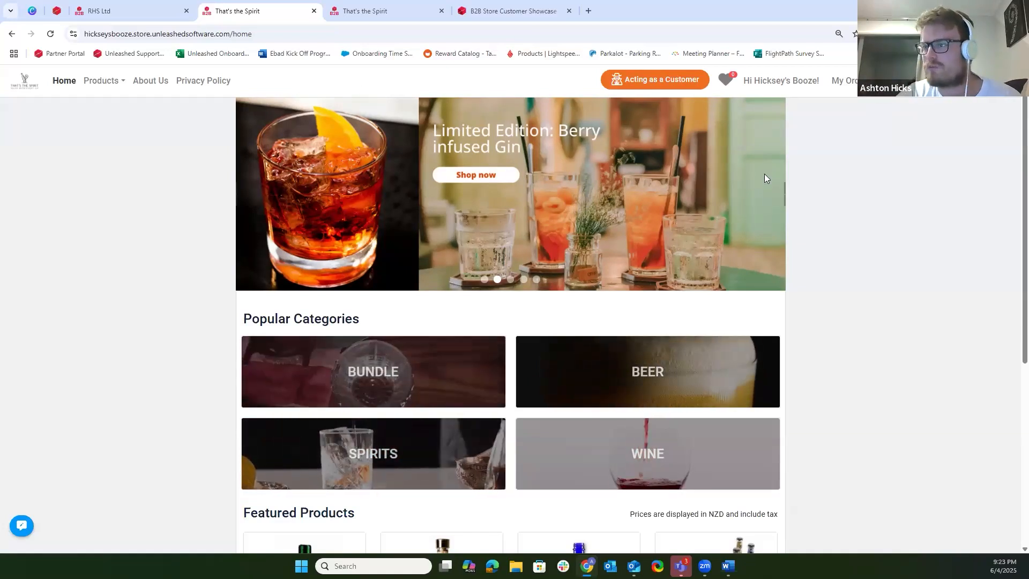
left_click(775, 194)
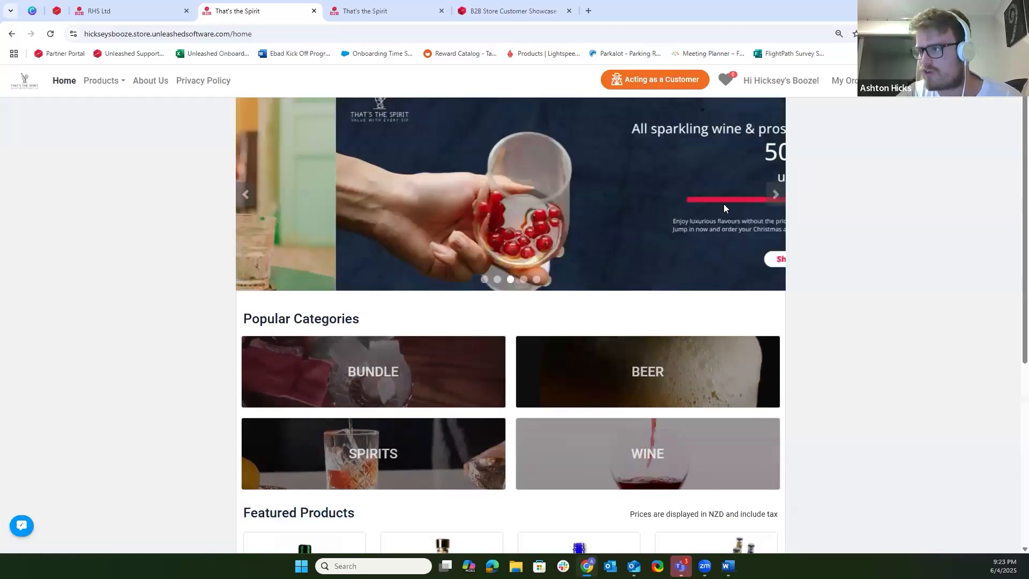
scroll(254, 297, "down", 2)
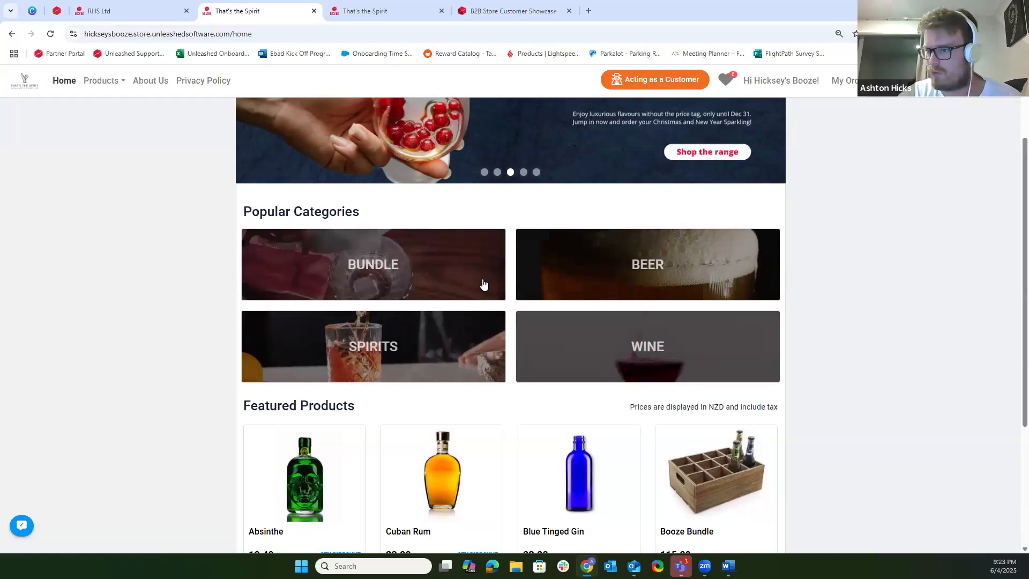
scroll(483, 322, "down", 4)
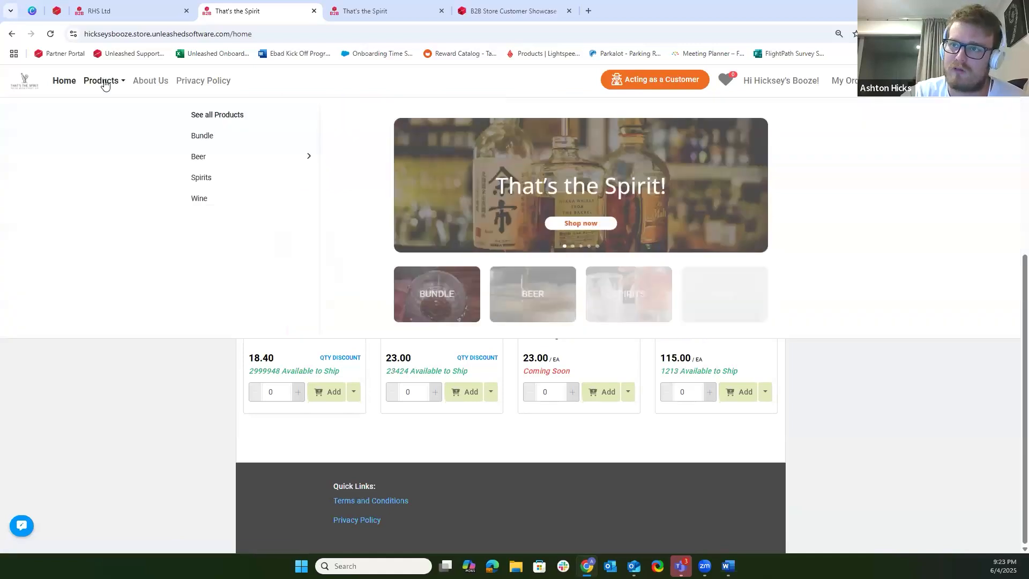
Return to the full product catalogue and look over the product prices and availability.
left_click(101, 81)
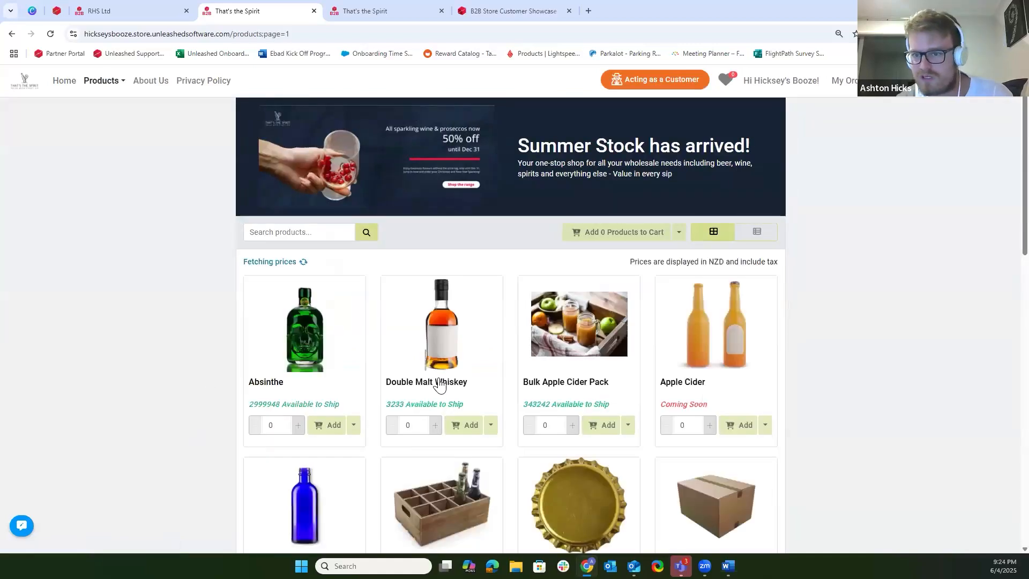
scroll(501, 386, "down", 3)
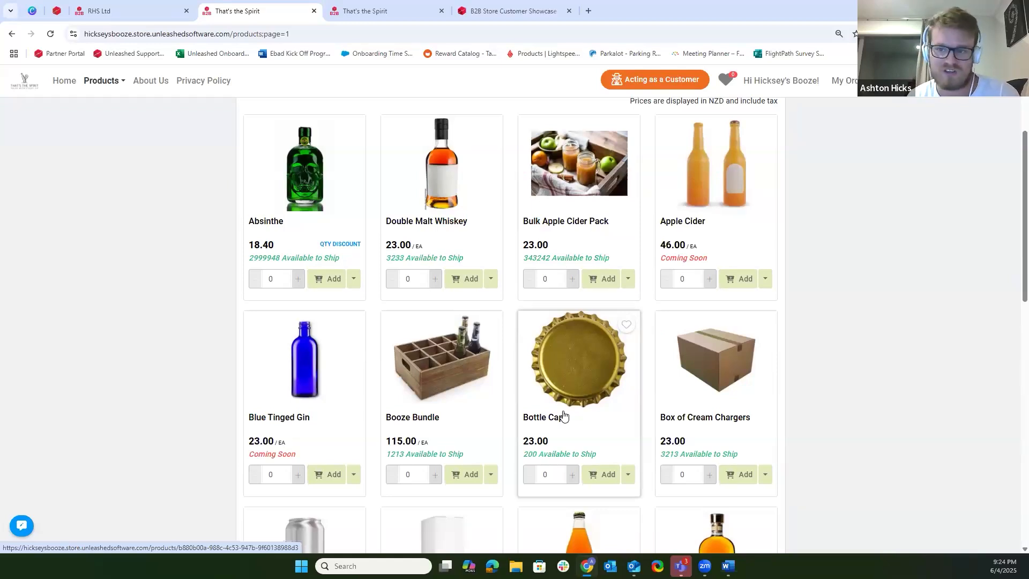
scroll(730, 384, "up", 3)
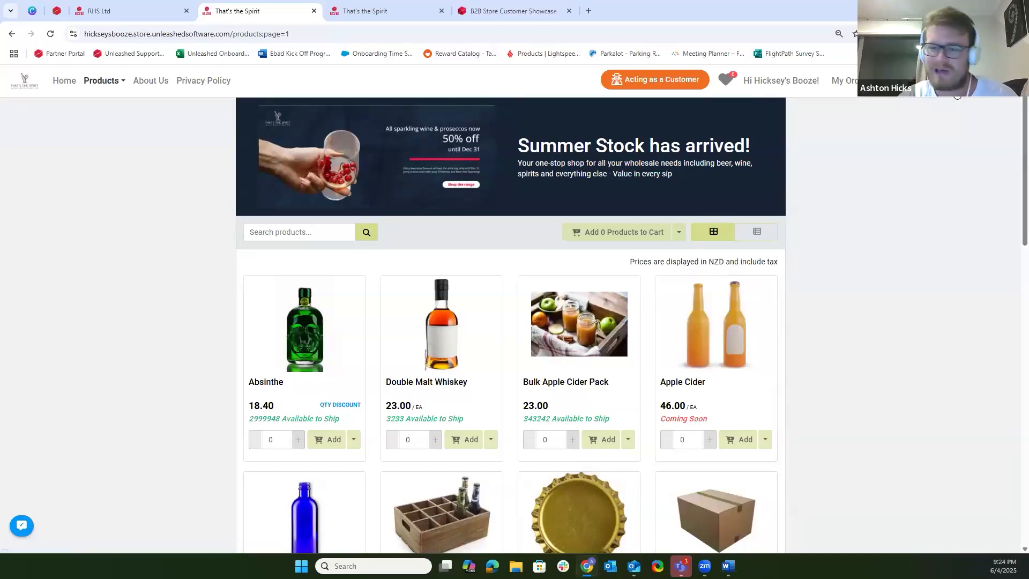
Open the store's general settings and compare the brand name and main catalogue title with the heading on the catalogue banner.
left_click(956, 86)
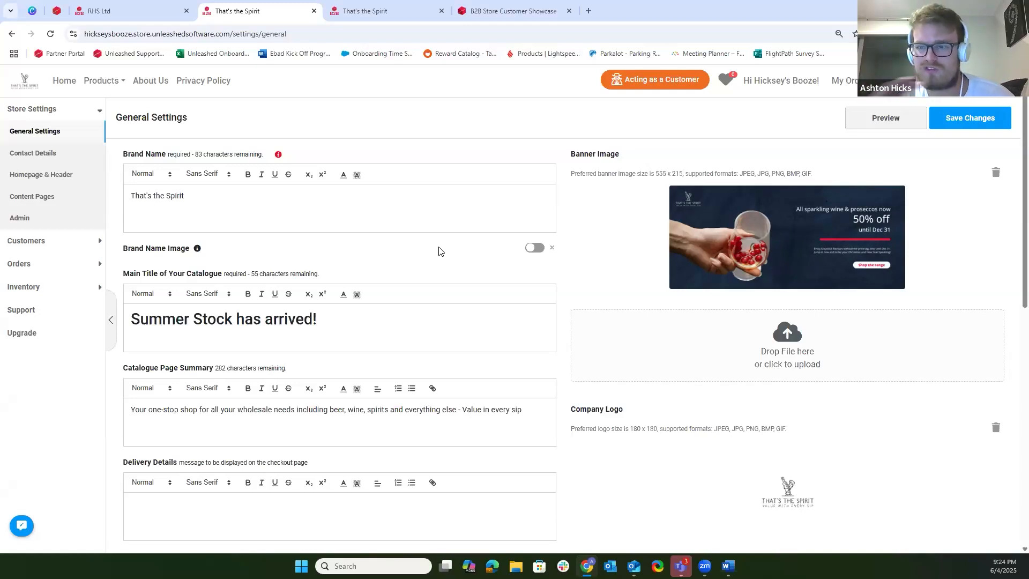
left_click_drag(143, 202, 260, 214)
left_click(260, 214)
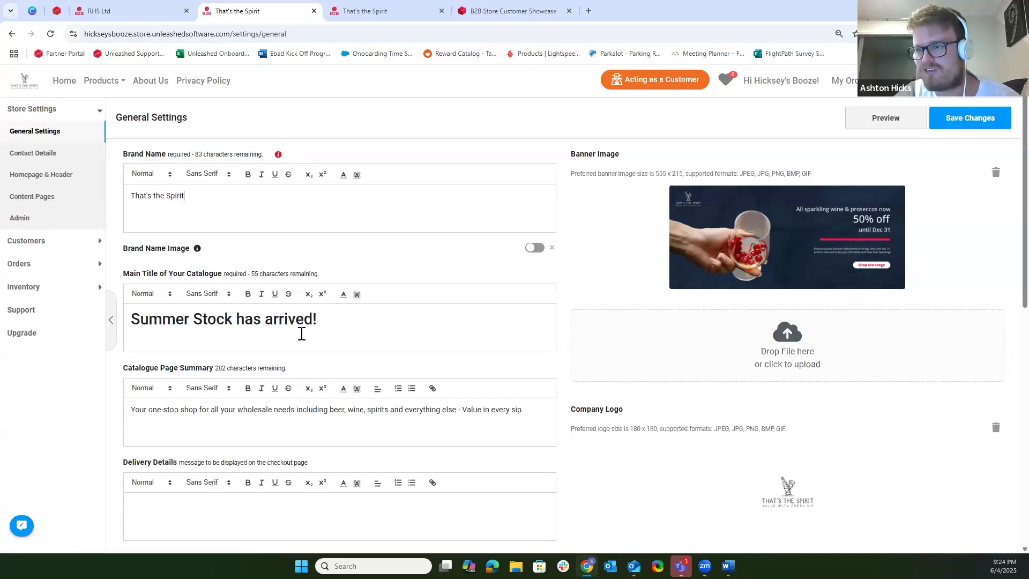
left_click_drag(328, 331, 122, 327)
left_click(395, 333)
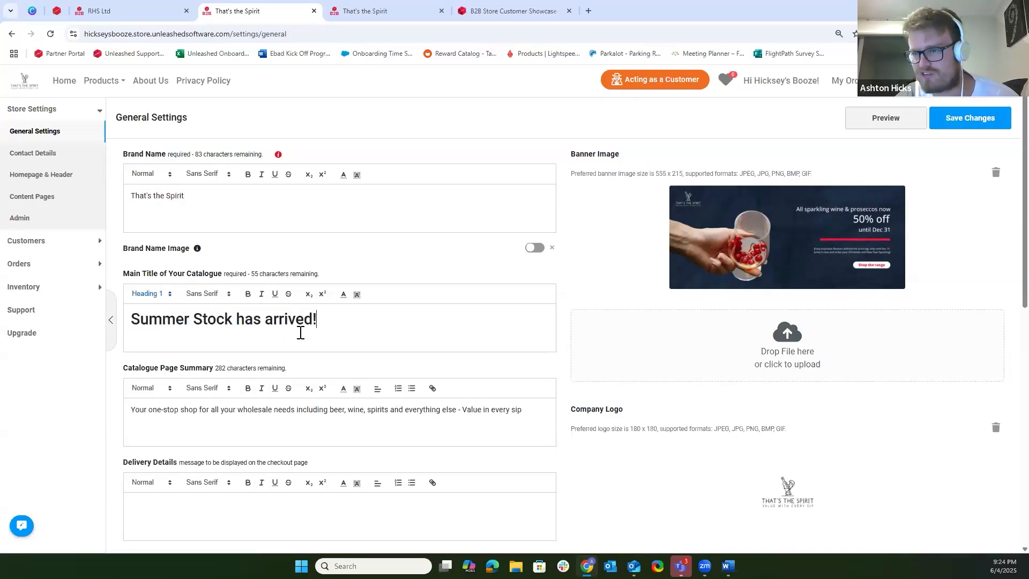
left_click(100, 81)
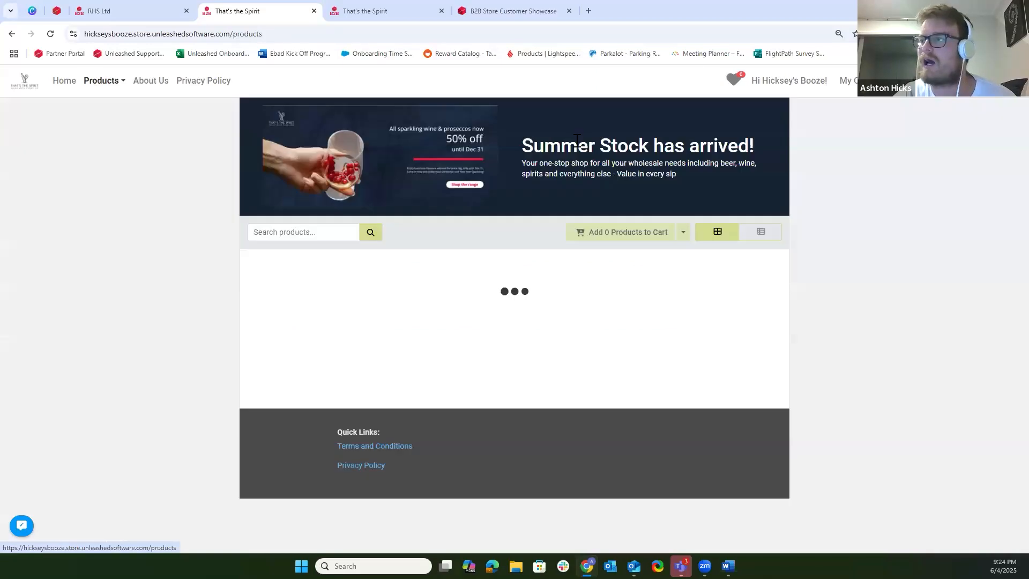
triple_click(710, 142)
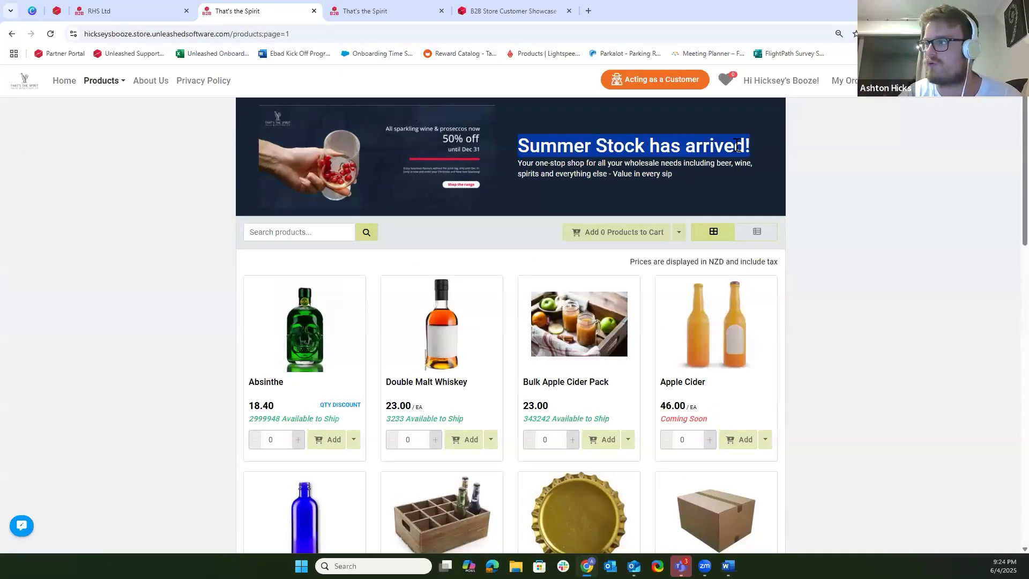
Reopen the general settings and examine the catalogue page summary, delivery details, catalogue colours and order options.
left_click(901, 80)
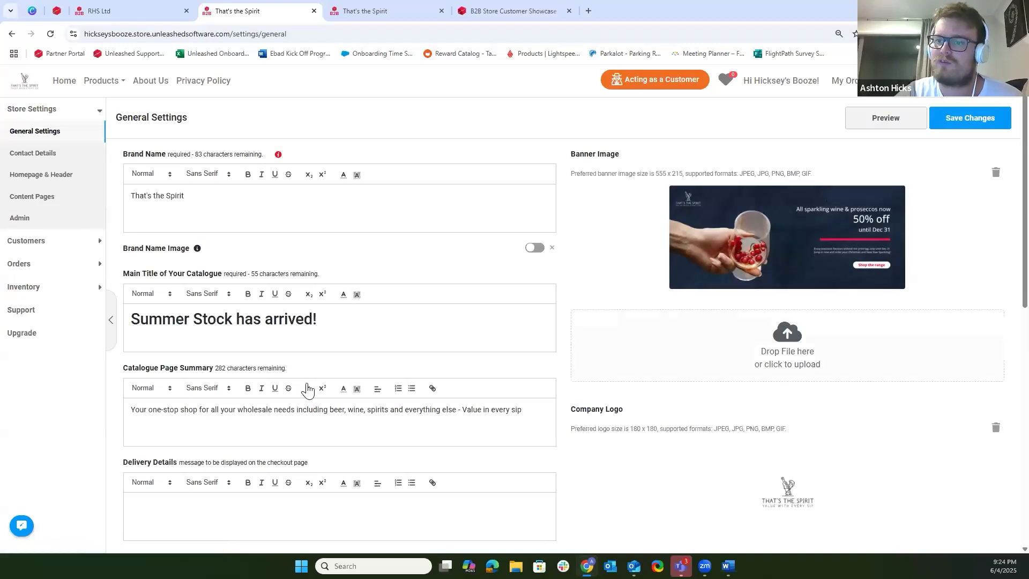
scroll(307, 390, "down", 2)
left_click_drag(520, 303, 114, 311)
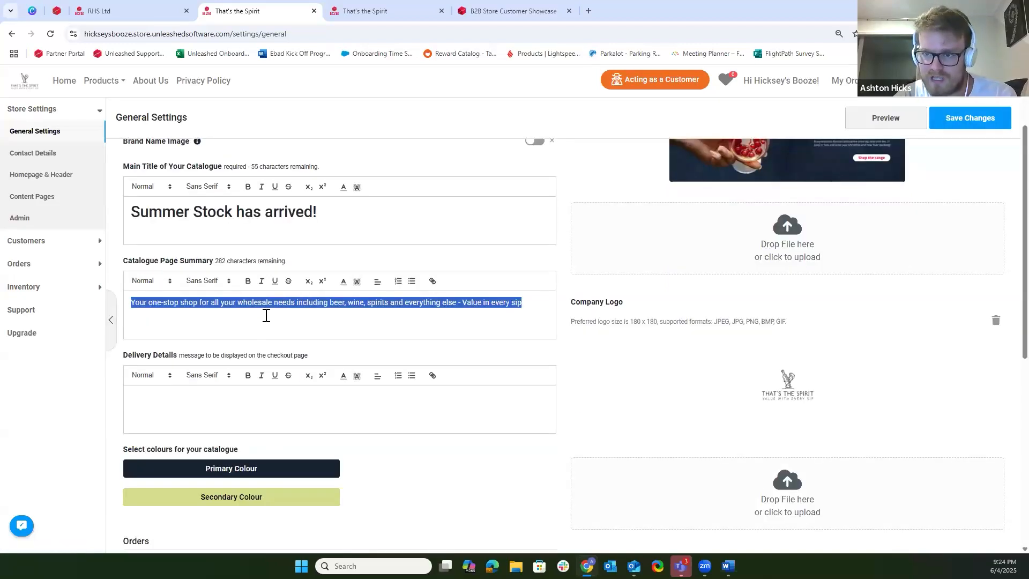
left_click(312, 395)
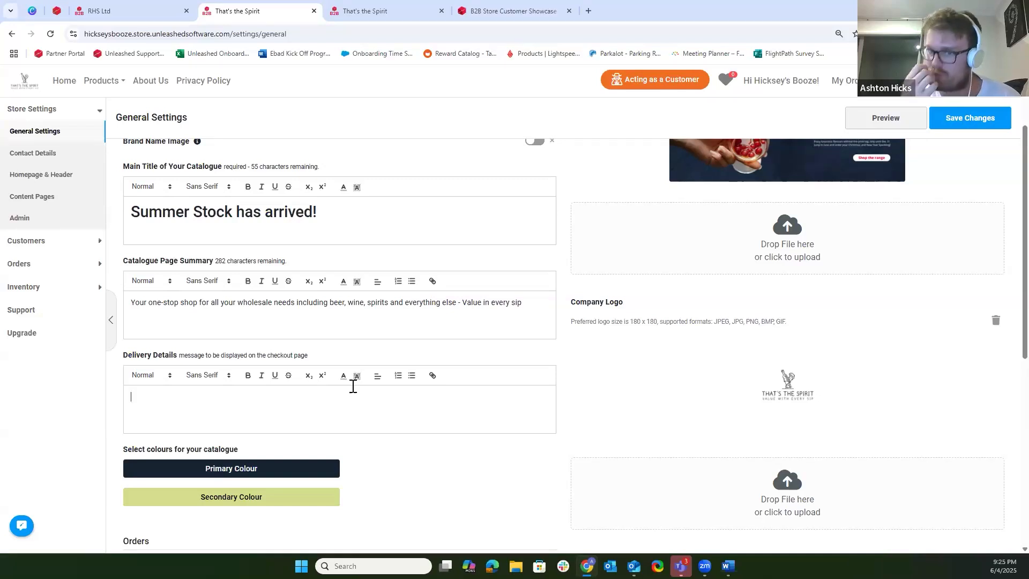
scroll(400, 446, "down", 3)
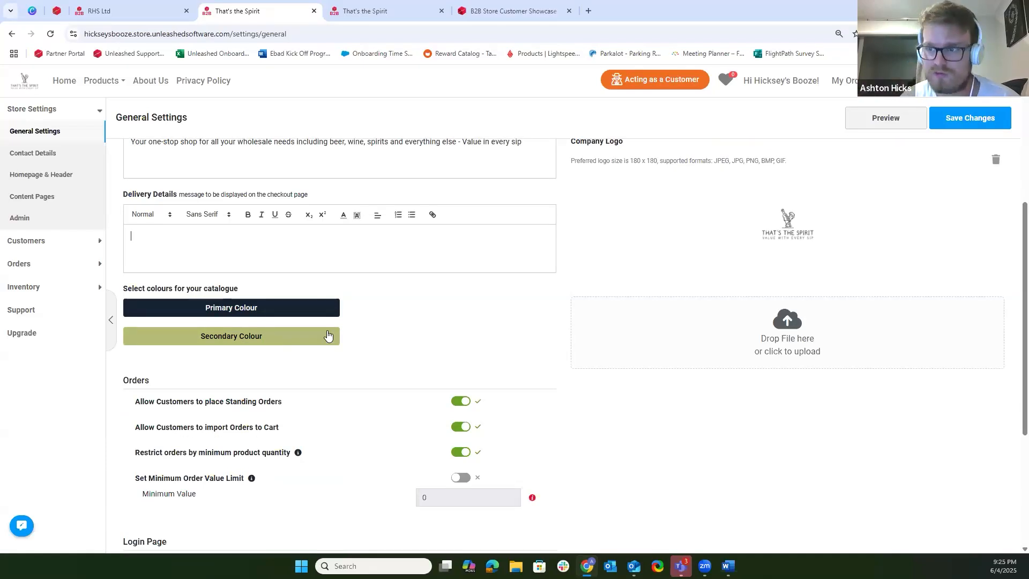
scroll(260, 281, "down", 2)
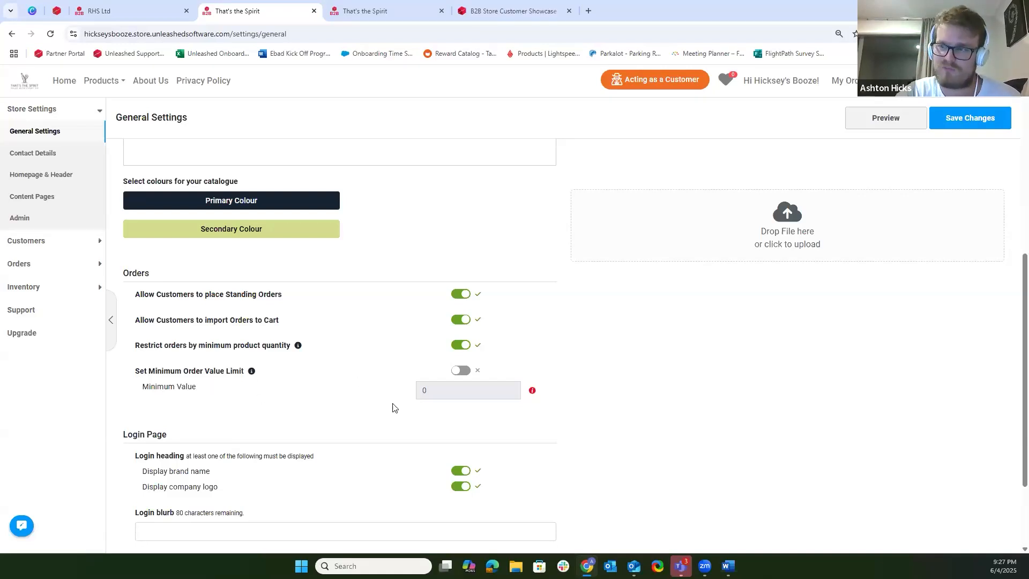
Enable the minimum order value limit, set its minimum value to 2000, and switch the limit off again.
left_click(461, 371)
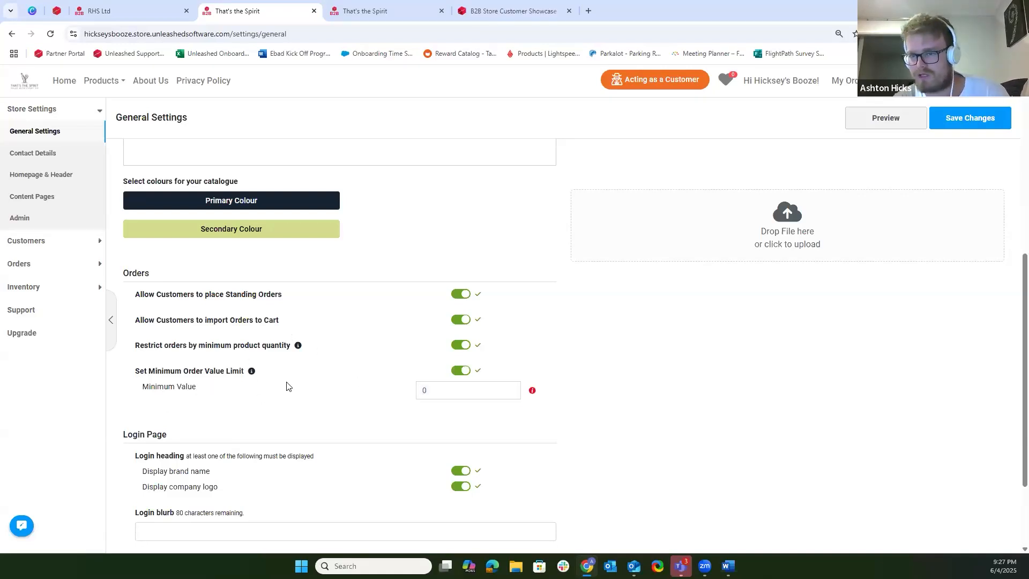
left_click(458, 389)
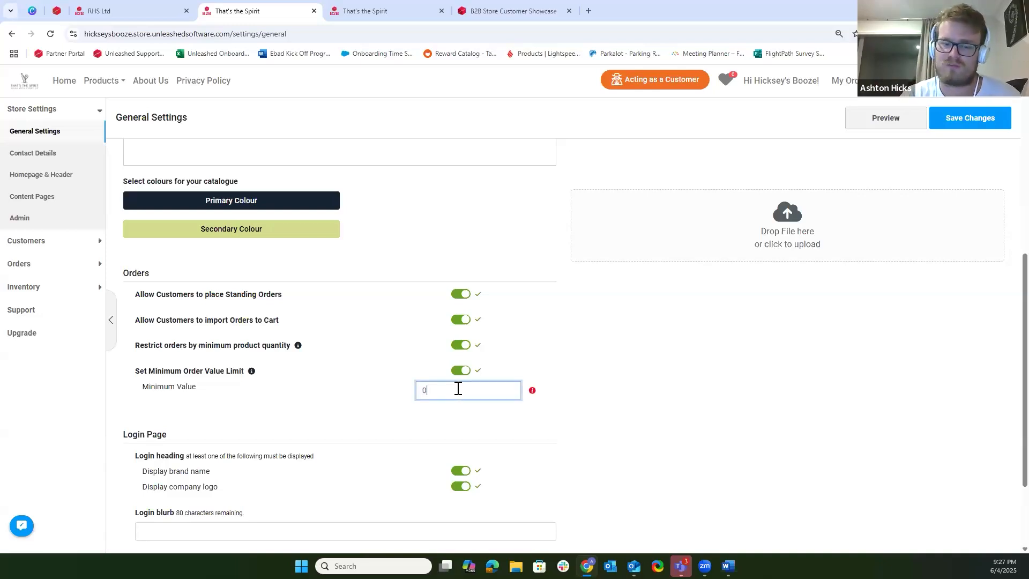
type("2000")
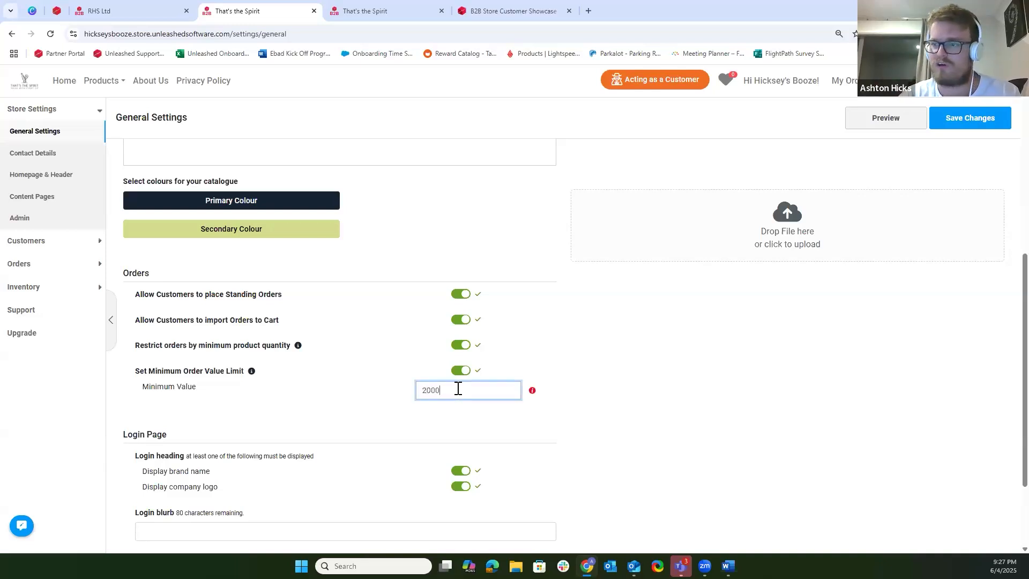
left_click(348, 418)
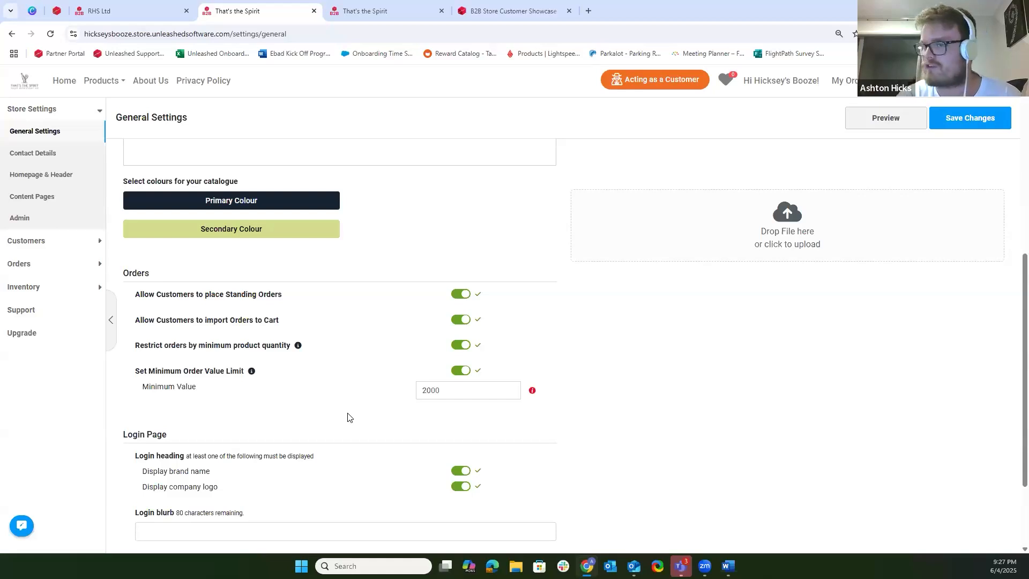
left_click(460, 371)
Fill the login blurb with the suggested text "Our new B2B Store will be opening on 1st April 2025 at 9am.".
scroll(345, 386, "down", 3)
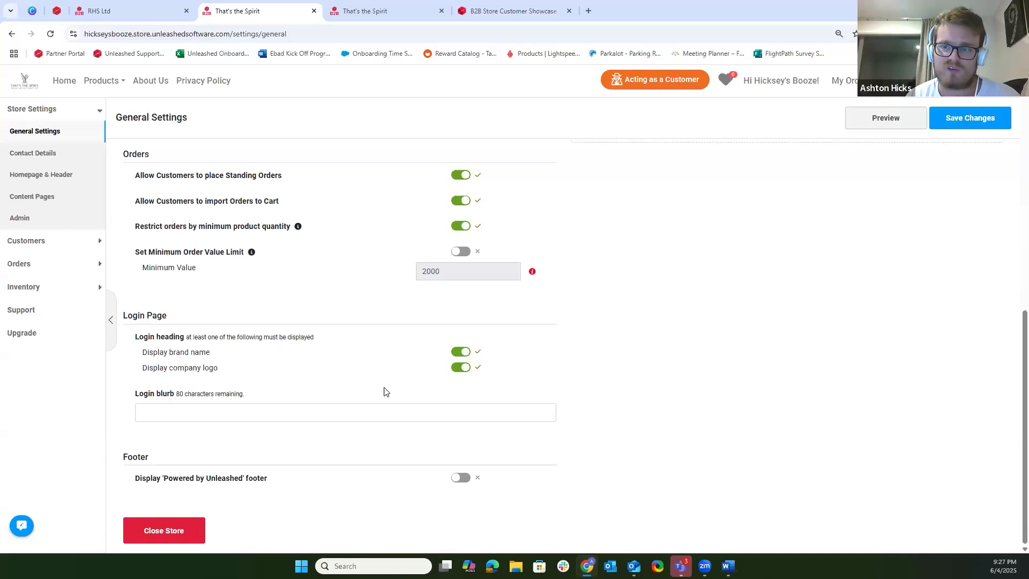
left_click(251, 410)
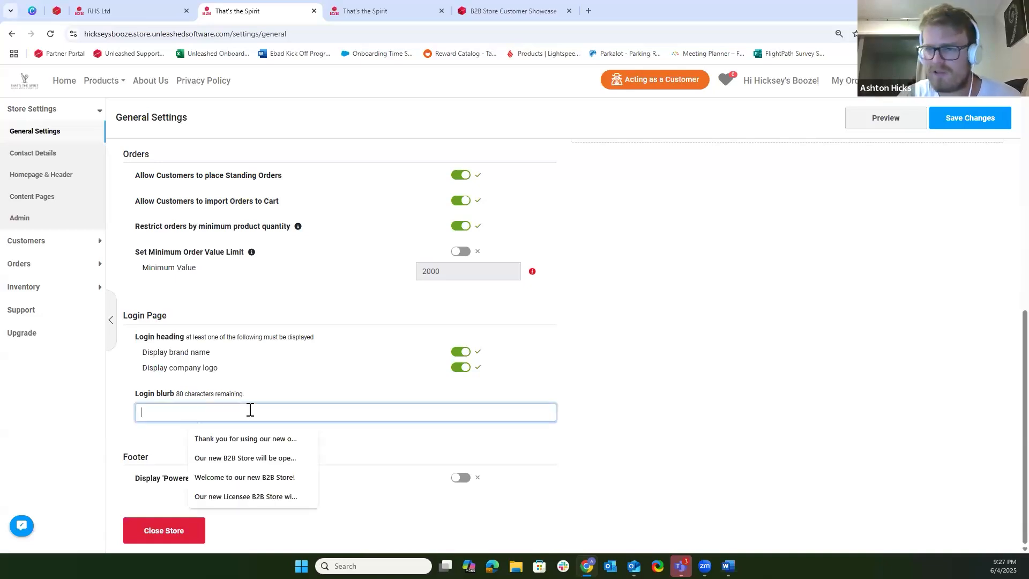
left_click(241, 458)
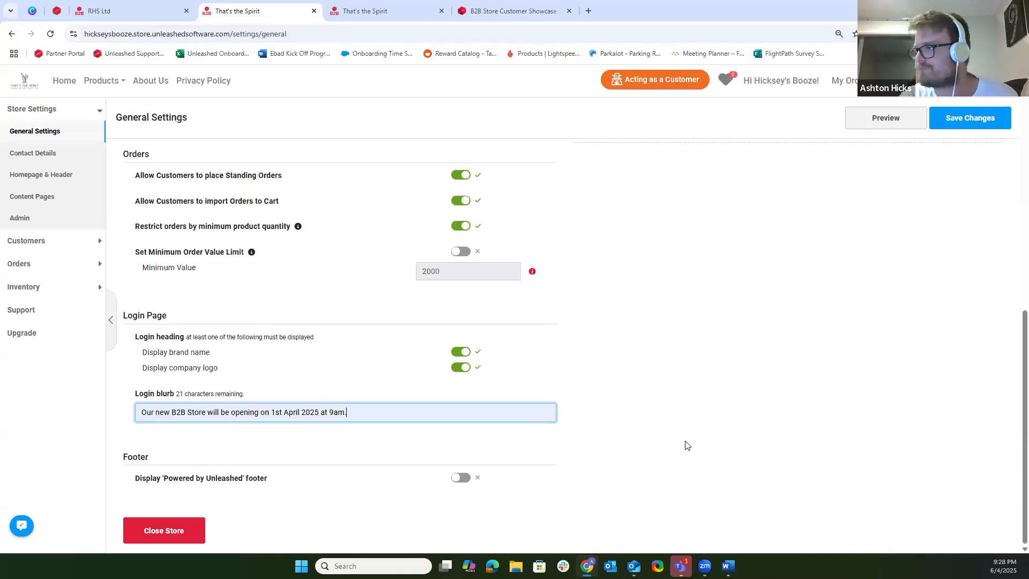
Review the banner image, company logo, catalogue colours and order options in the general settings.
scroll(685, 445, "up", 10)
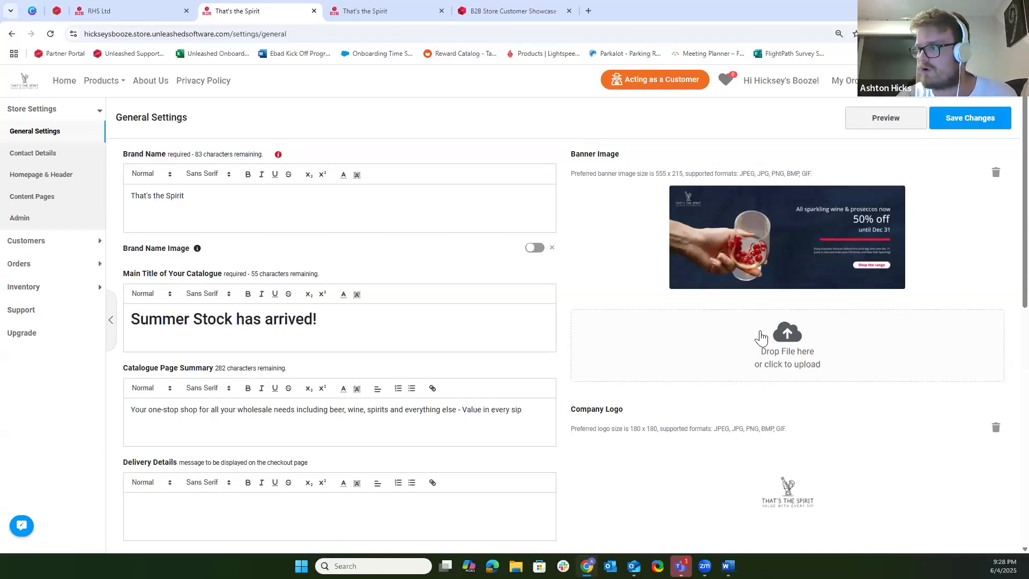
scroll(601, 242, "down", 4)
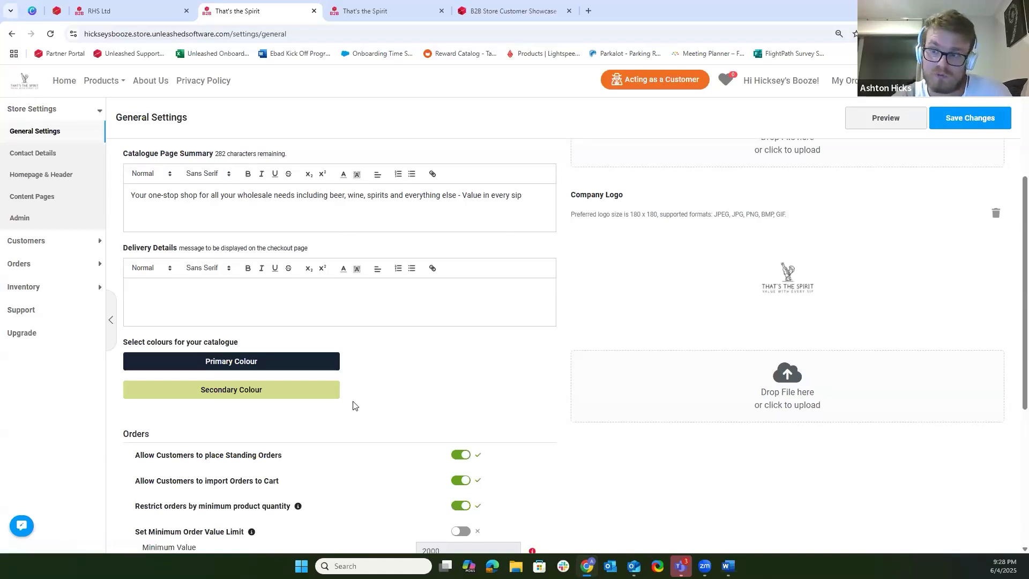
scroll(355, 405, "down", 5)
scroll(595, 396, "up", 5)
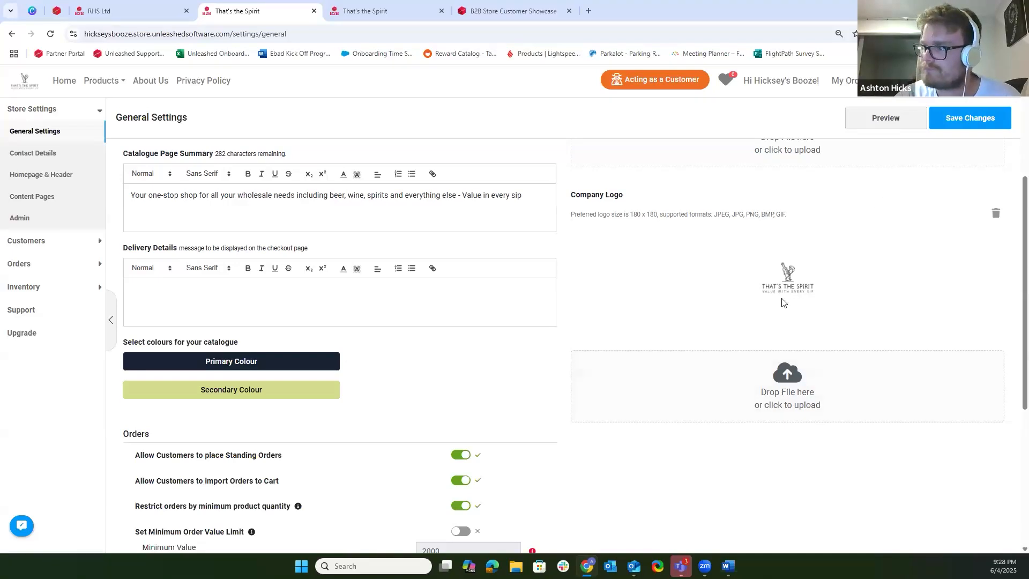
Review the order, login page and footer options in the general settings, and view the store's home page.
scroll(724, 271, "down", 5)
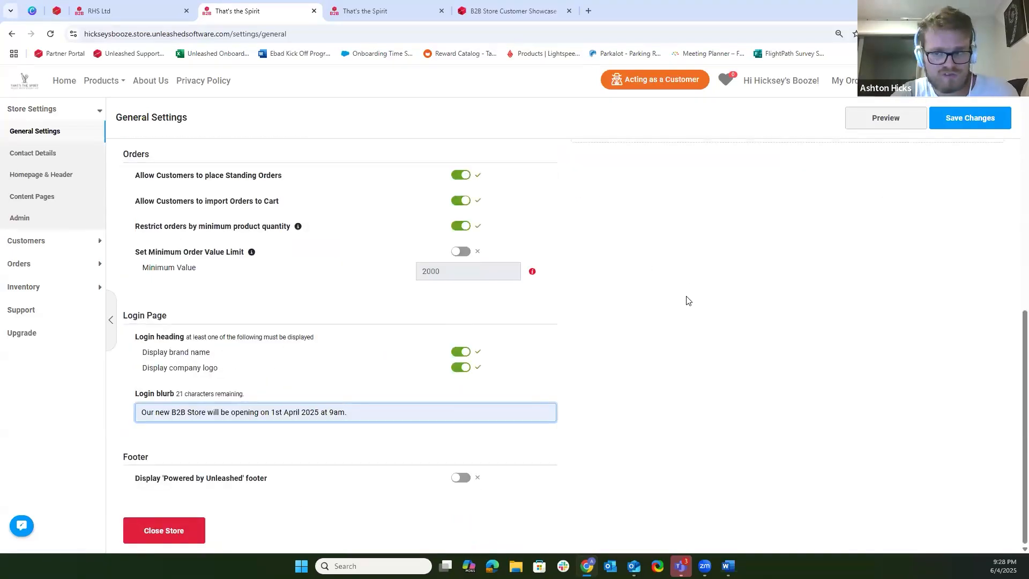
scroll(632, 290, "up", 6)
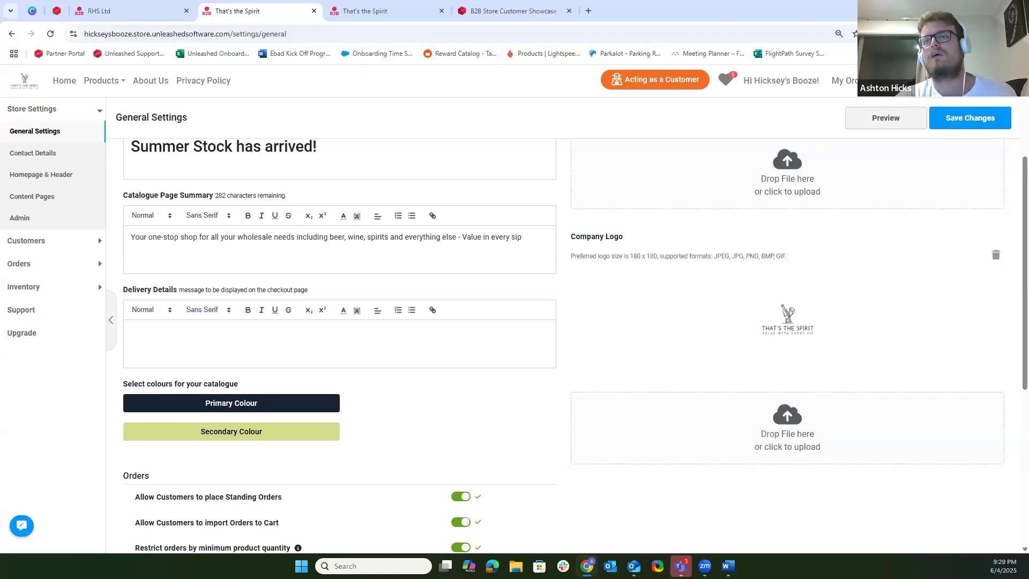
left_click(54, 80)
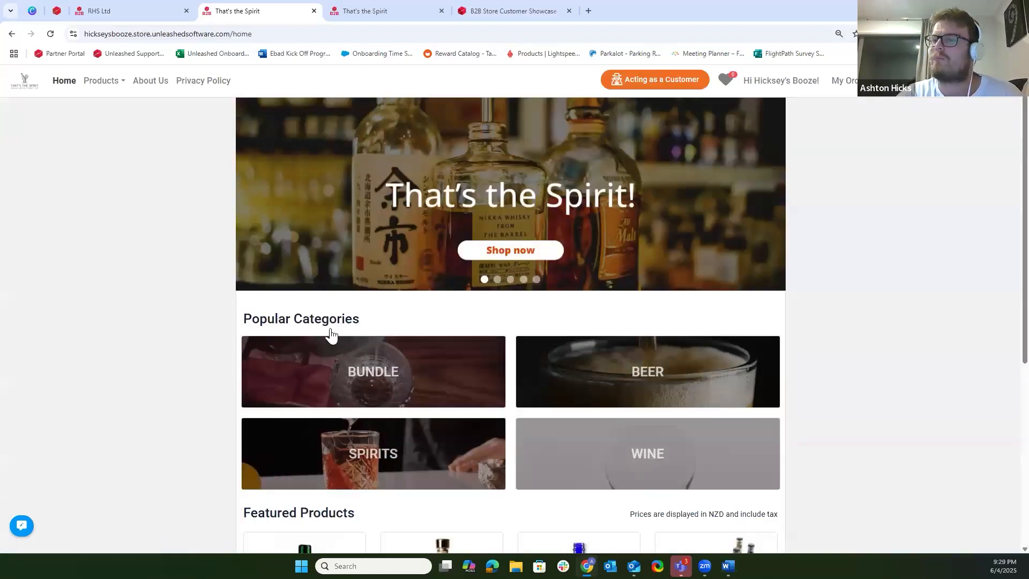
scroll(375, 364, "down", 1)
scroll(95, 124, "up", 1)
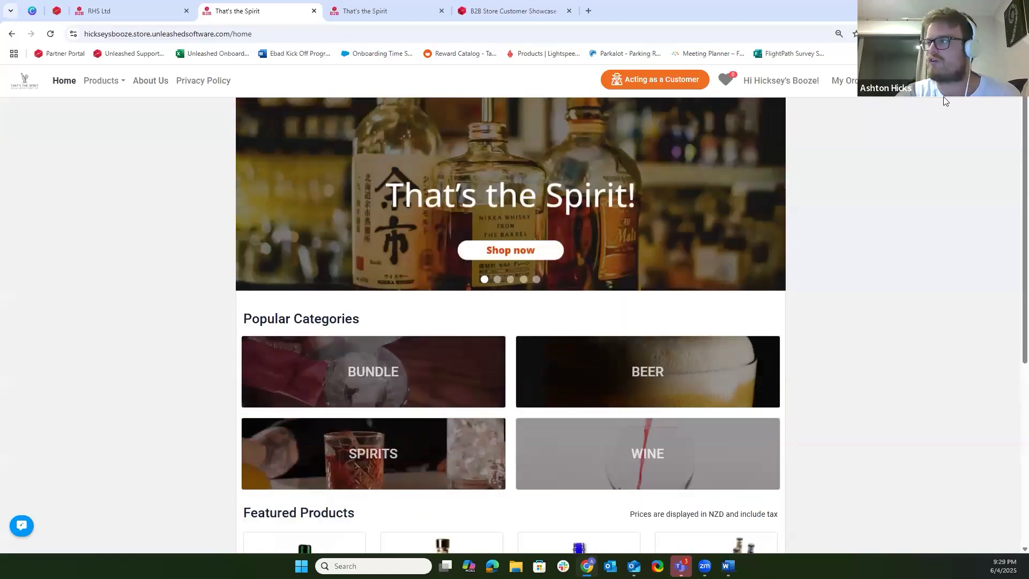
Open the homepage and header settings and examine the banners, featured products and popular categories.
left_click(942, 83)
left_click(64, 176)
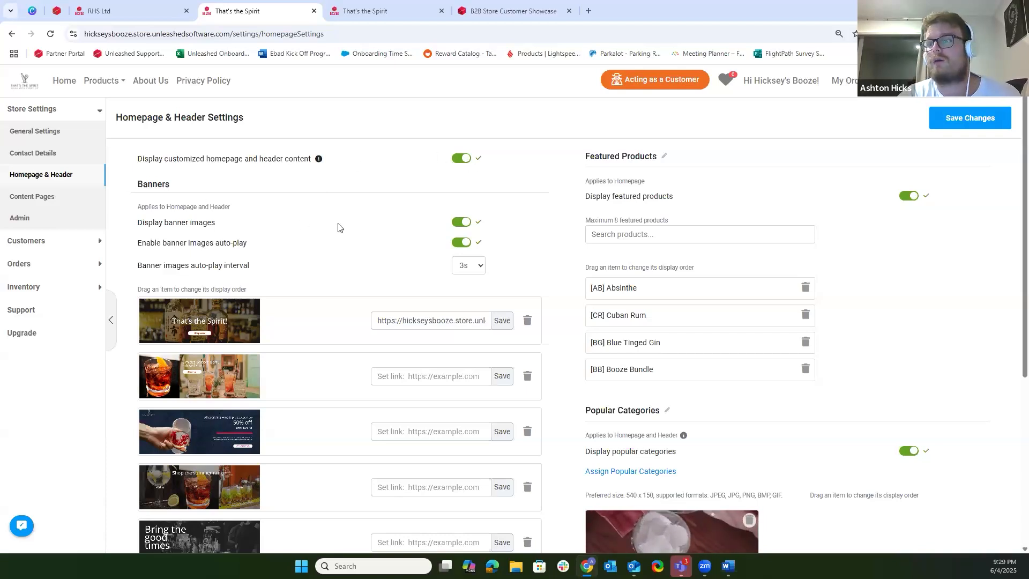
scroll(293, 287, "down", 1)
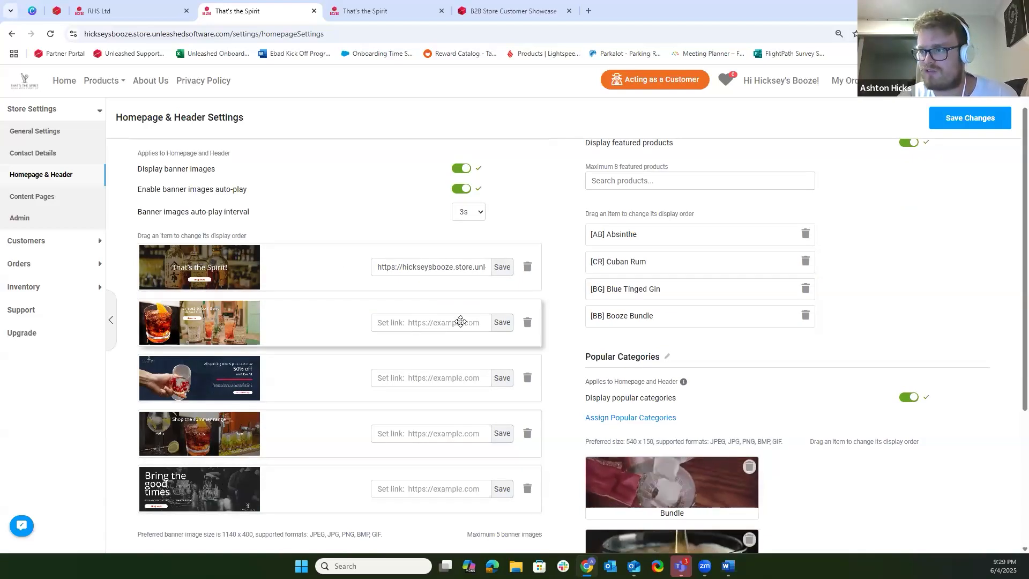
scroll(321, 402, "down", 2)
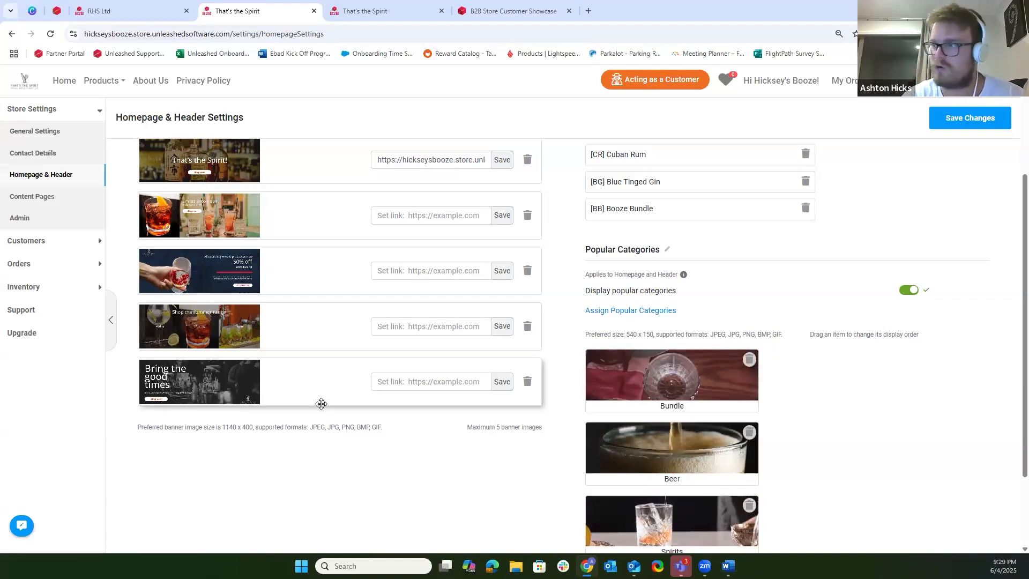
scroll(776, 396, "up", 3)
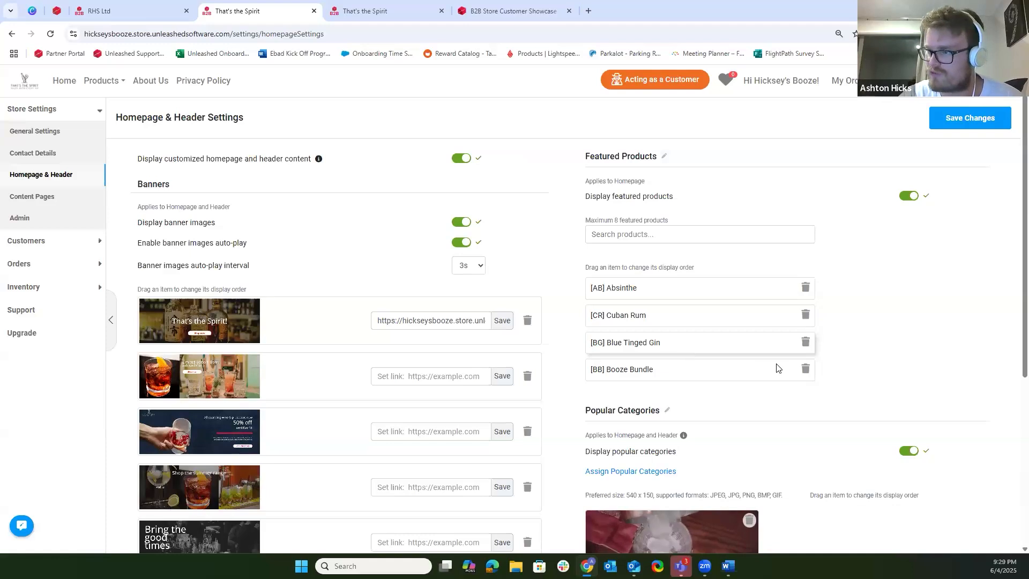
scroll(709, 320, "down", 4)
scroll(710, 320, "down", 1)
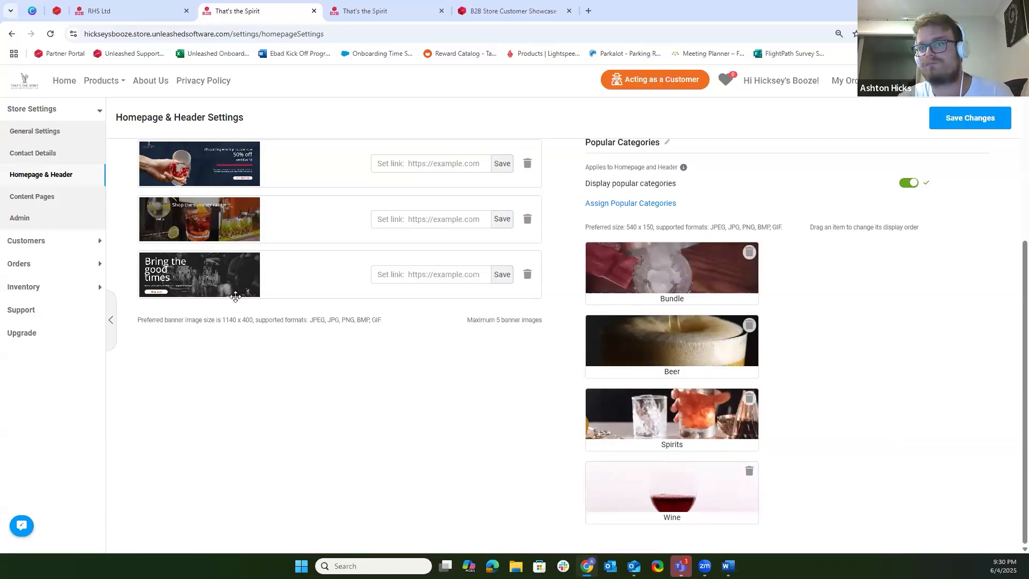
Review the content pages list, view the About Us page on the storefront, and return to the settings.
left_click(90, 200)
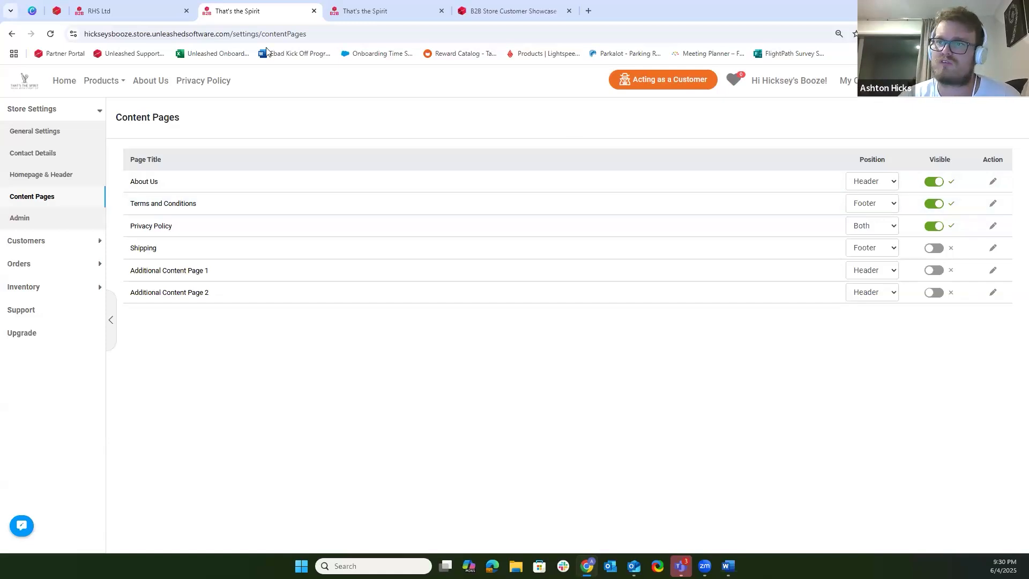
left_click(151, 80)
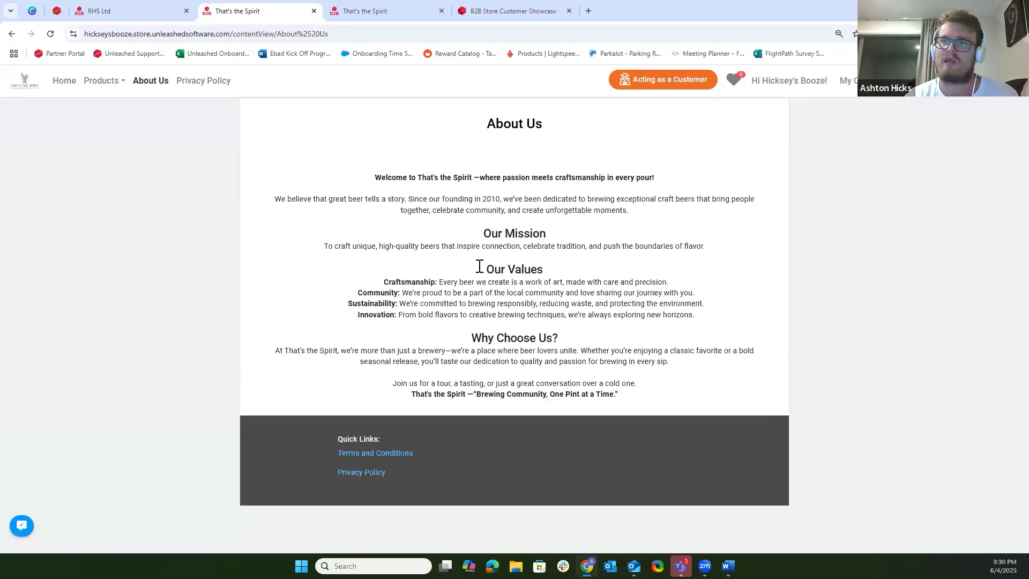
left_click(939, 86)
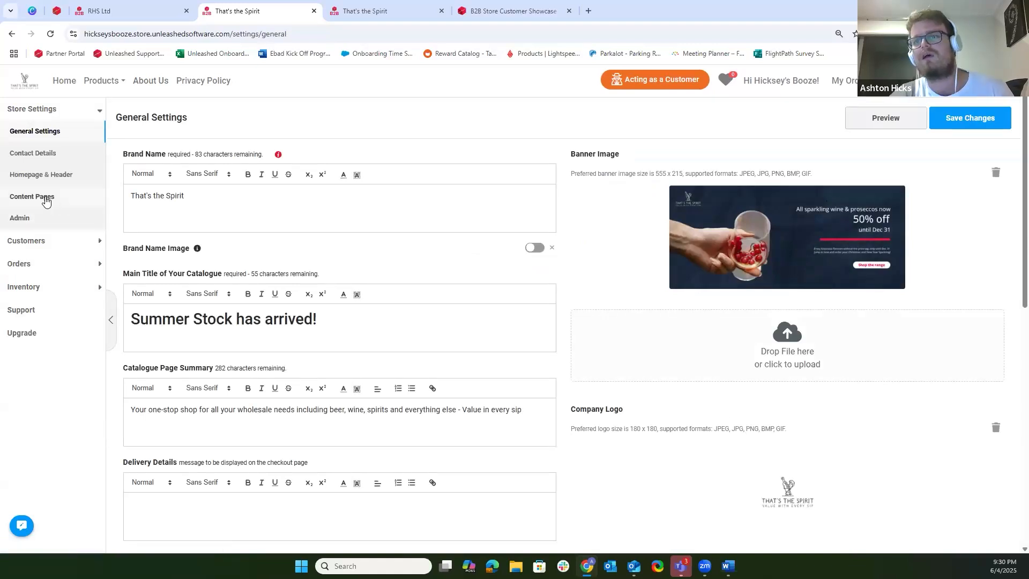
Open the inventory product details settings and examine the Custom Product Ranking option.
left_click(48, 290)
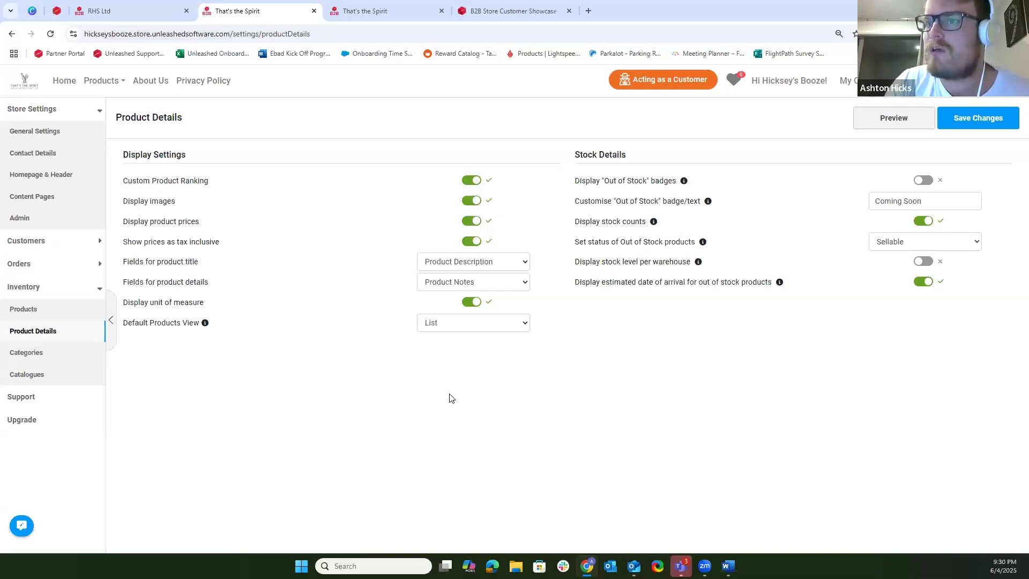
left_click_drag(123, 179, 209, 185)
left_click(306, 415)
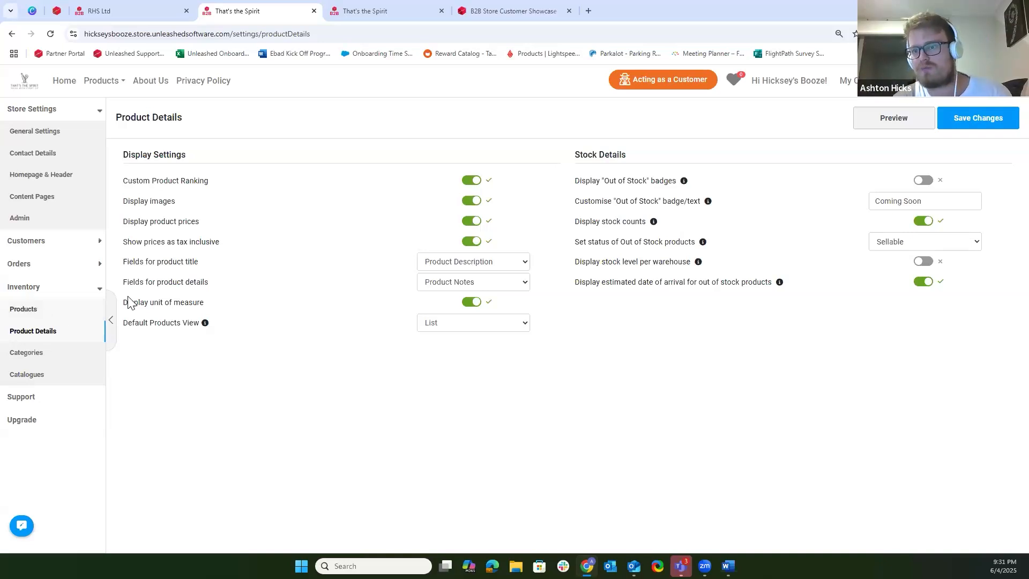
Set the display priority of the Bulk Apple Cider Pack to 2 in the products list.
left_click(26, 317)
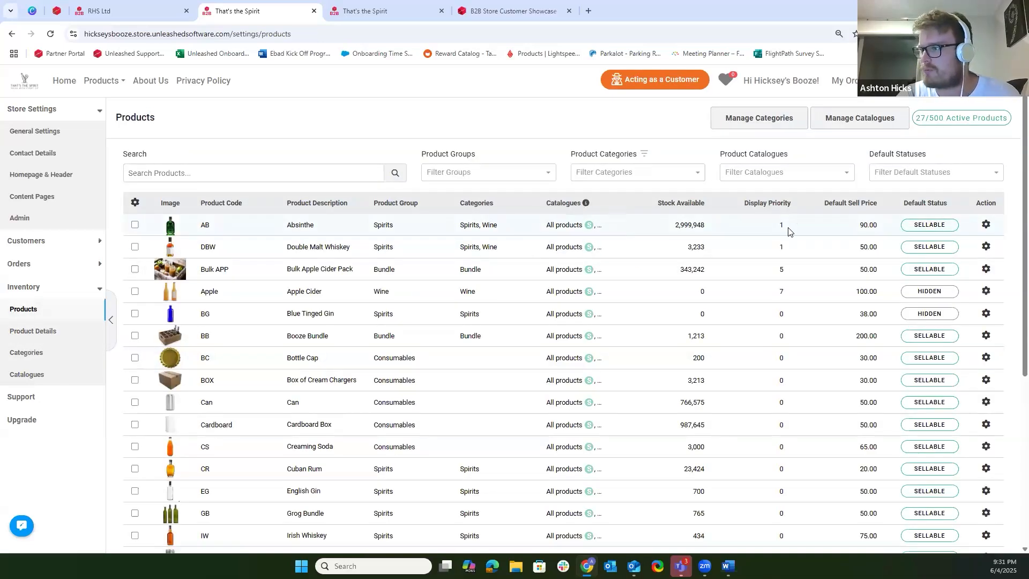
left_click(781, 226)
left_click(781, 271)
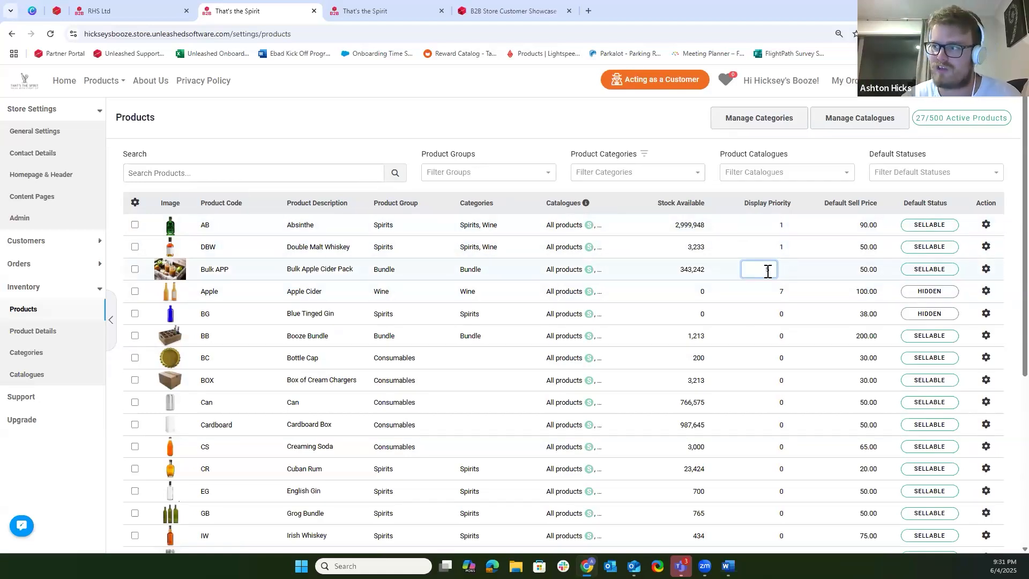
type("2")
key("Return")
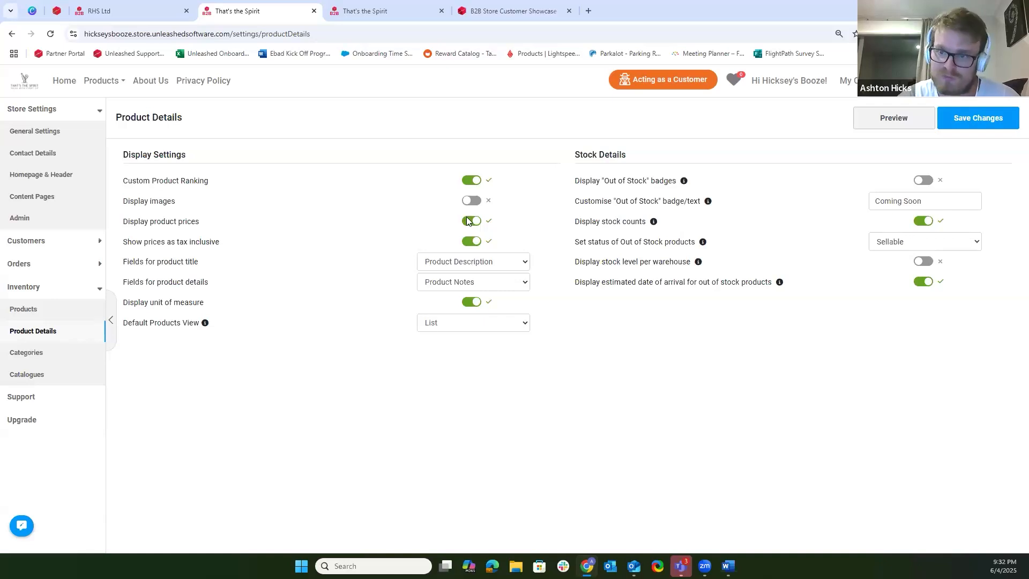
Switch the display of product images back on, and choose Product Description as the product title field.
left_click(472, 201)
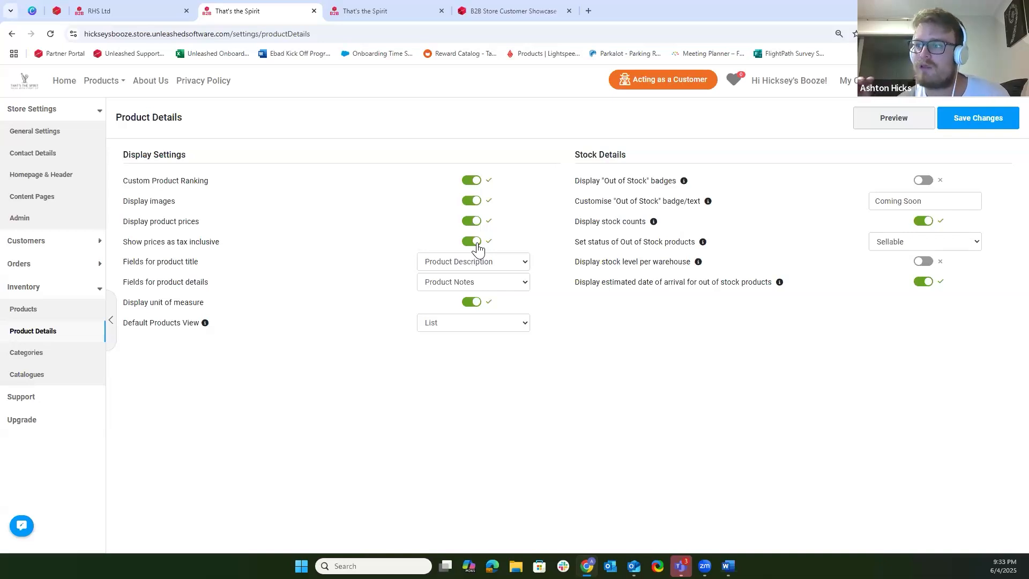
left_click(474, 263)
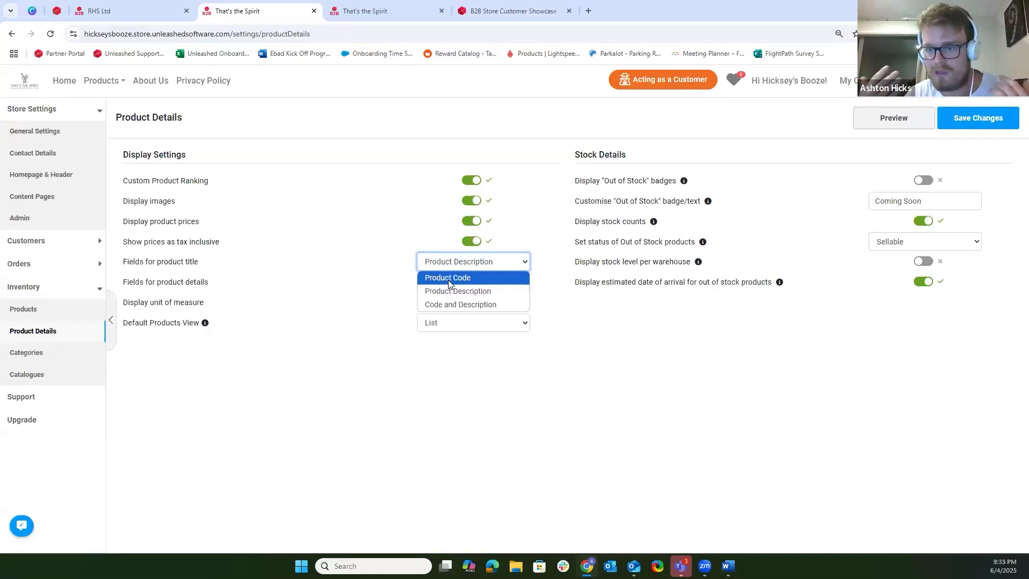
left_click(514, 292)
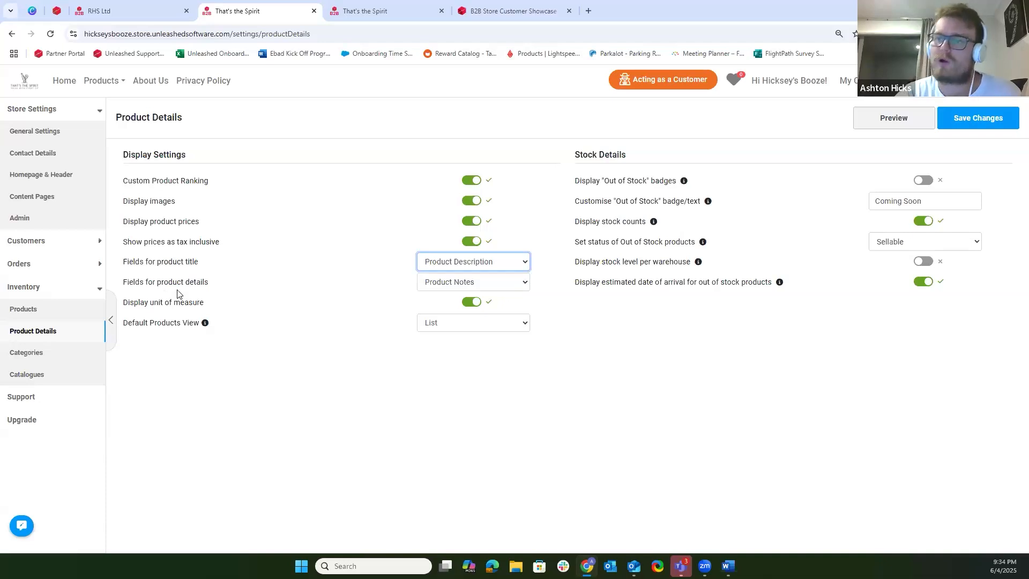
Choose Product Notes as the field for product details.
left_click(482, 283)
left_click(455, 286)
left_click(450, 286)
left_click(447, 313)
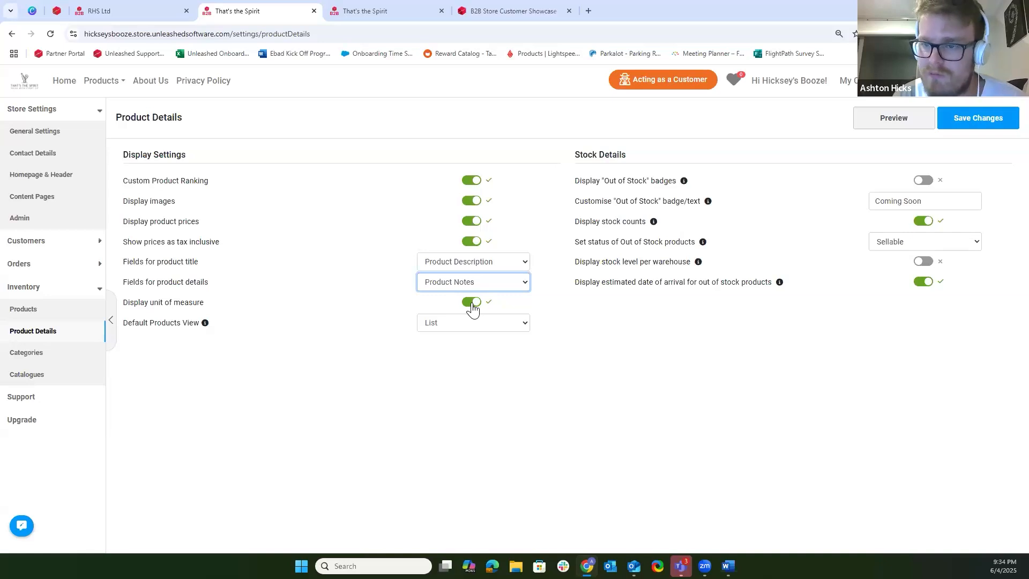
Check the available choices for the Default Products View, leaving it on List.
left_click(482, 323)
left_click(418, 351)
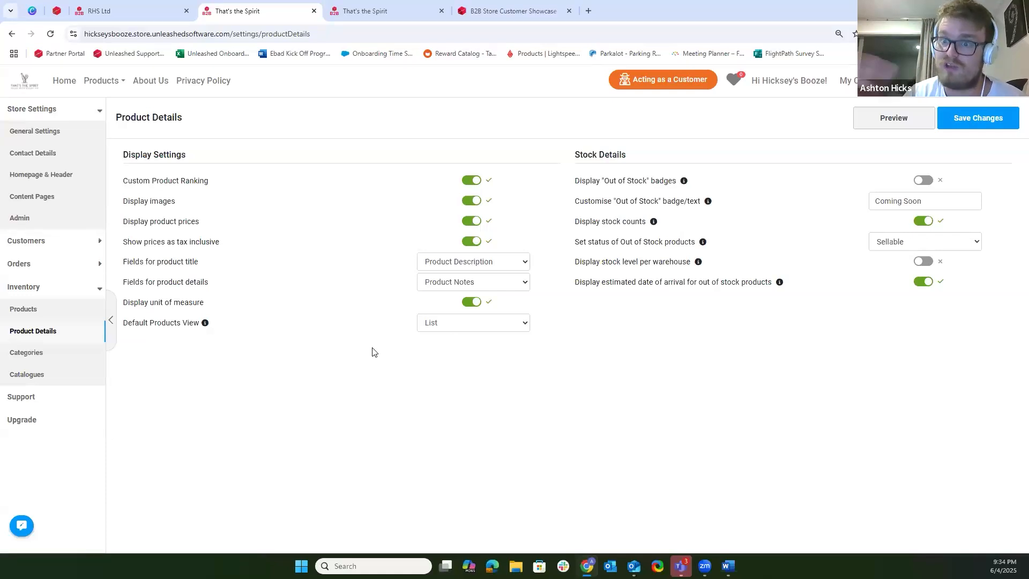
left_click(432, 324)
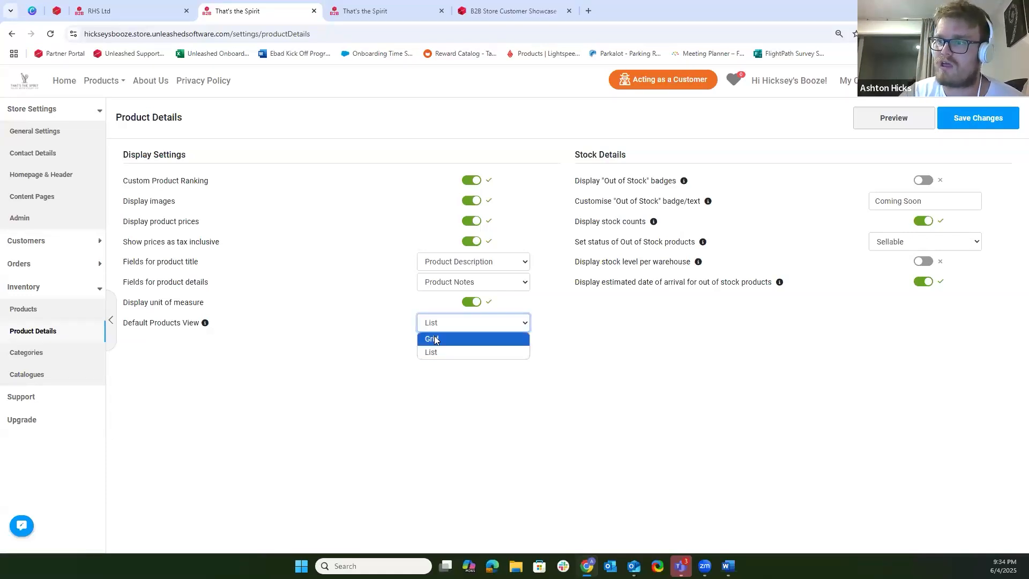
left_click(125, 301)
Open the storefront's product catalogue and compare its grid and list views.
left_click(101, 80)
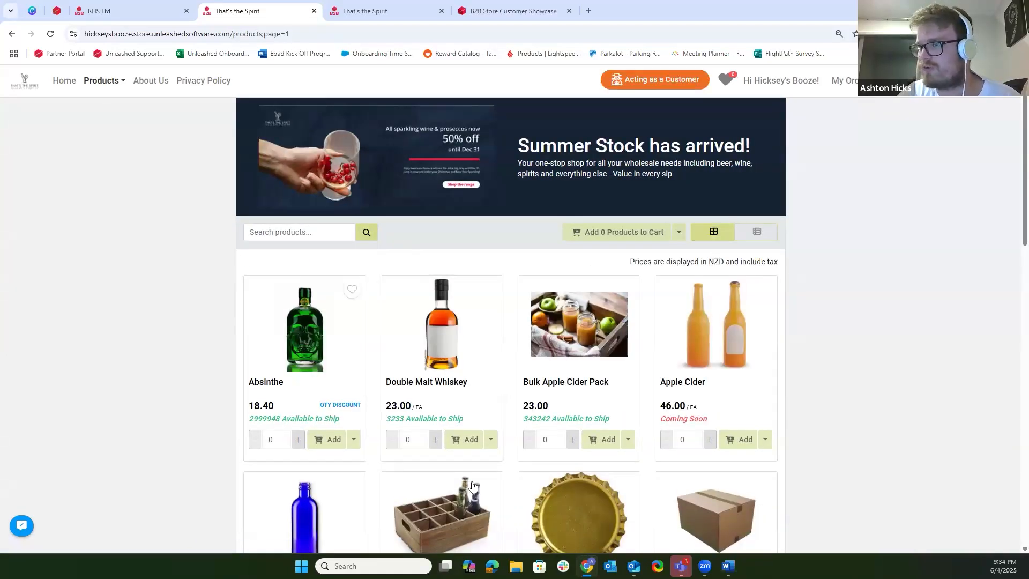
left_click(757, 232)
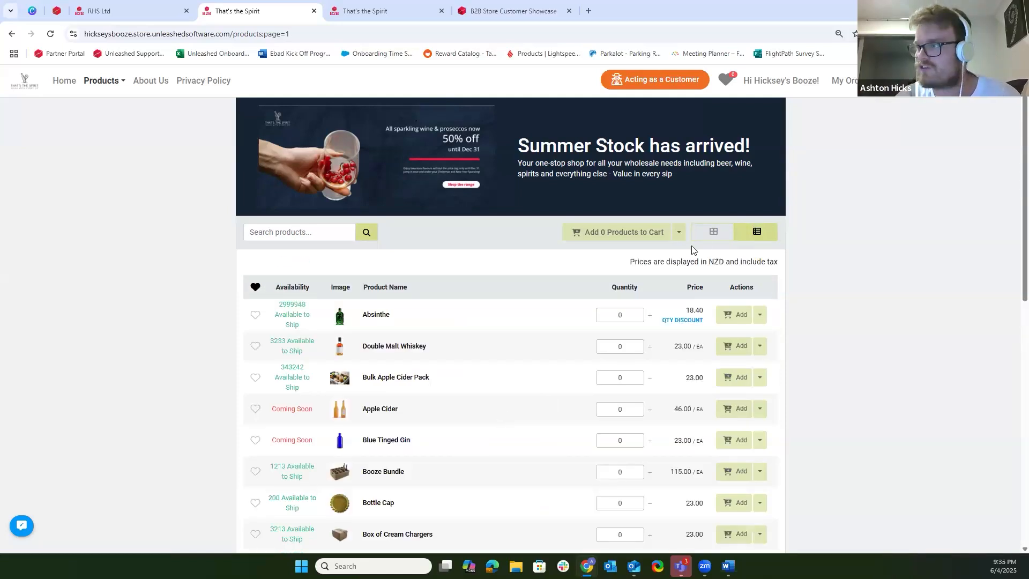
left_click(711, 235)
left_click(752, 237)
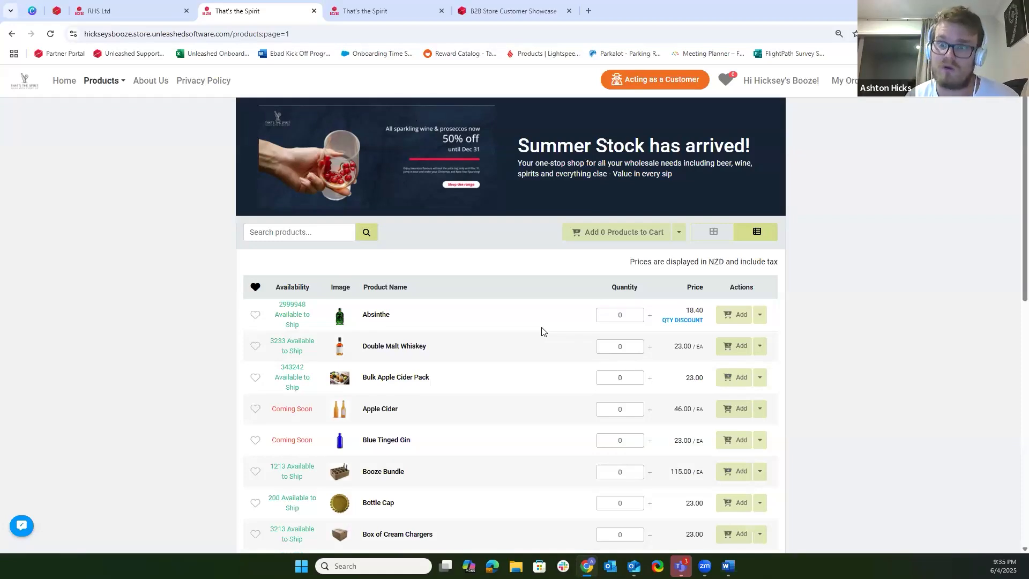
Return to the inventory product details settings and enable the "Out of Stock" badges.
left_click(948, 82)
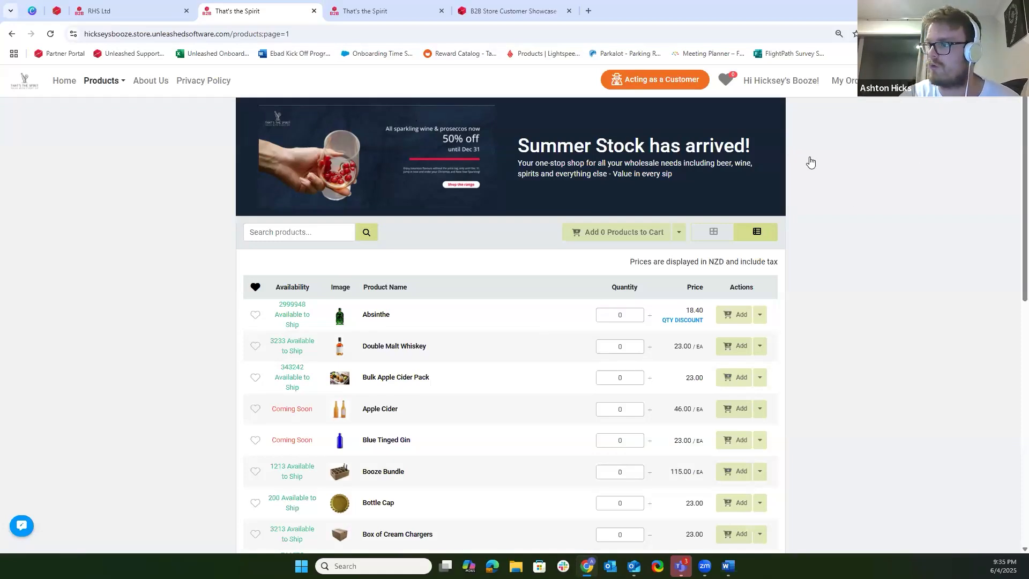
left_click(51, 261)
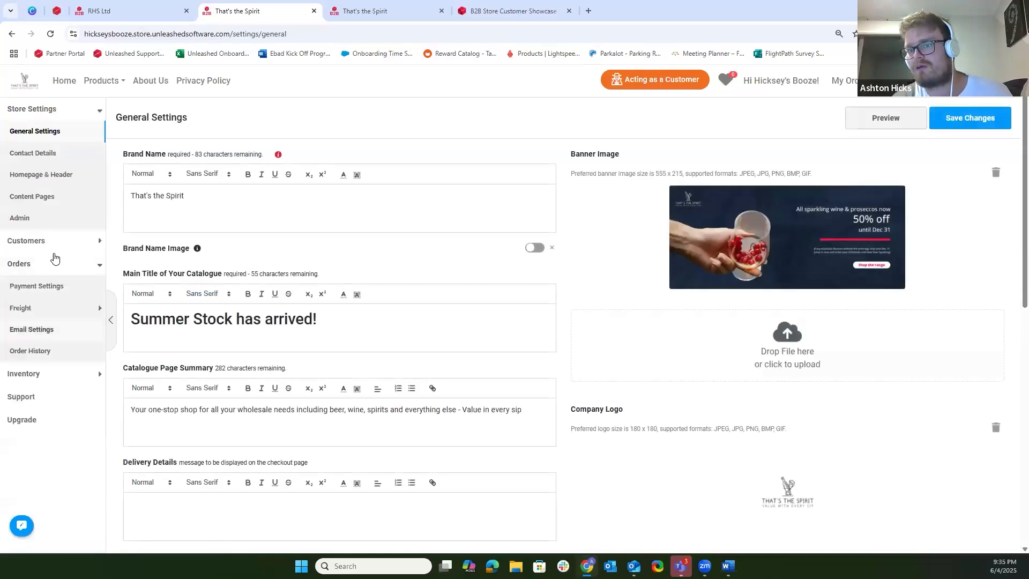
left_click(50, 243)
left_click(47, 416)
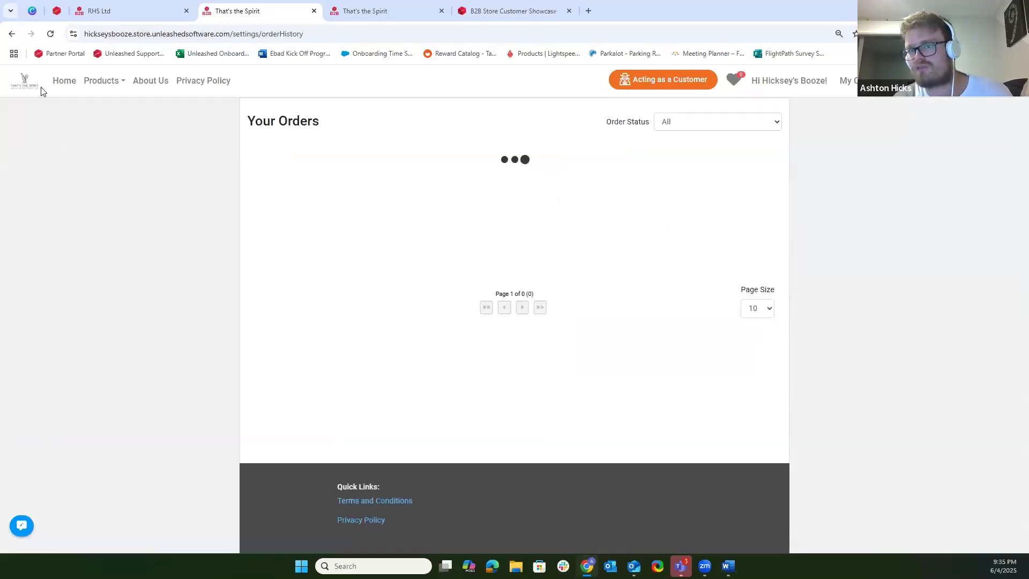
key("alt+Left")
left_click(53, 285)
left_click(53, 337)
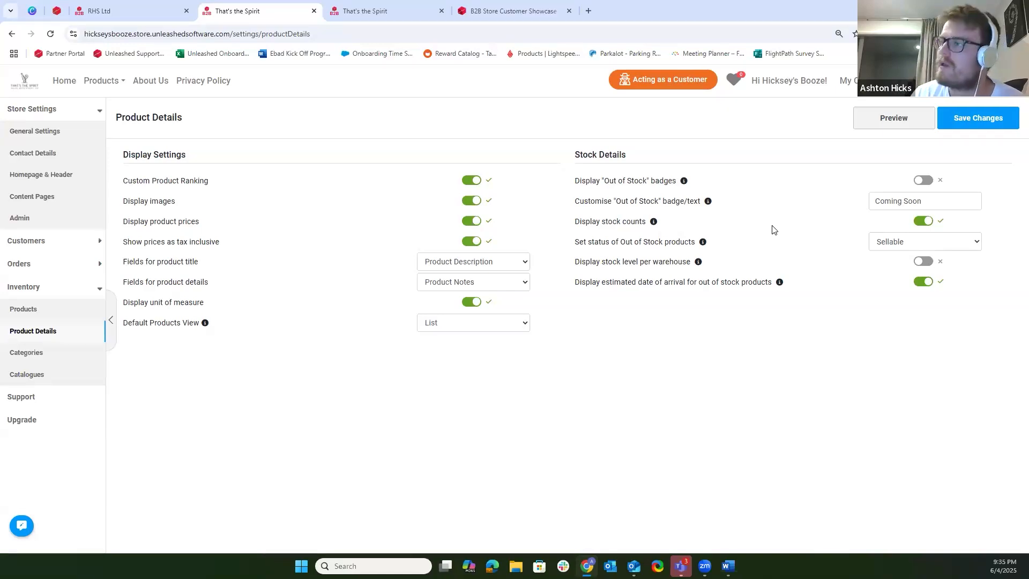
left_click(920, 182)
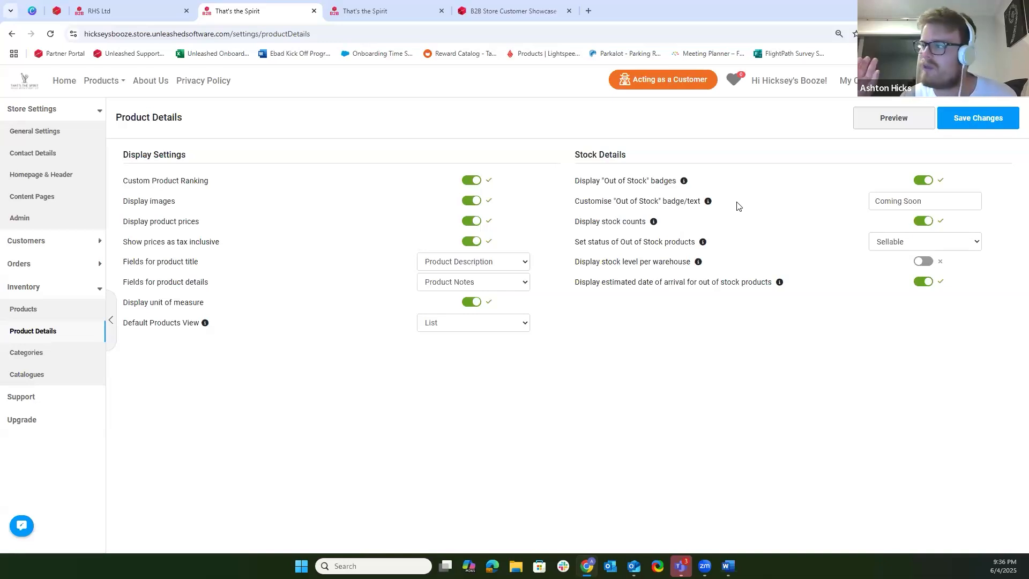
Inspect the custom "Out of Stock" badge text, and switch the display of stock counts off and on again.
left_click_drag(922, 201, 834, 216)
left_click(834, 216)
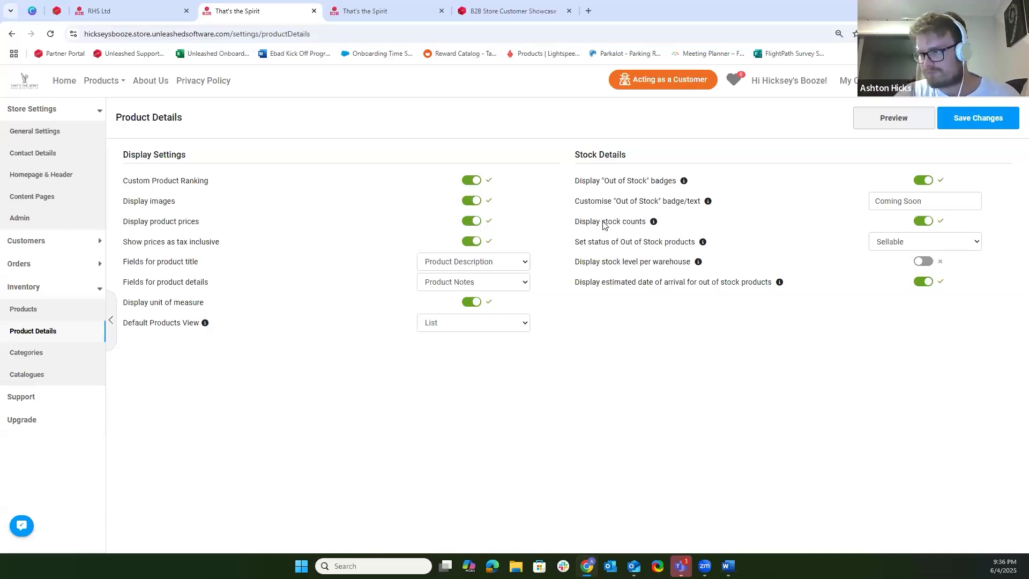
left_click(924, 221)
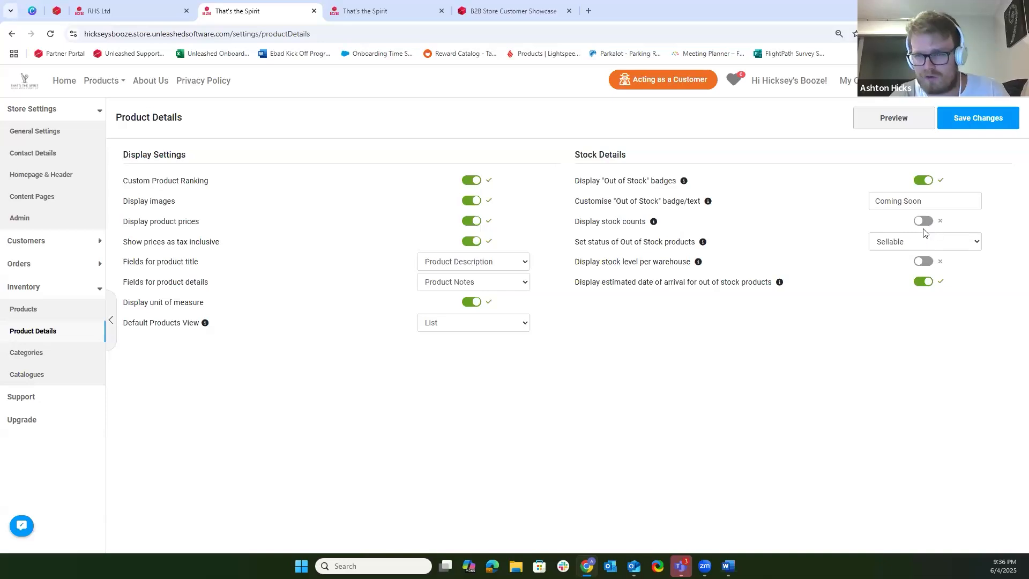
left_click(923, 220)
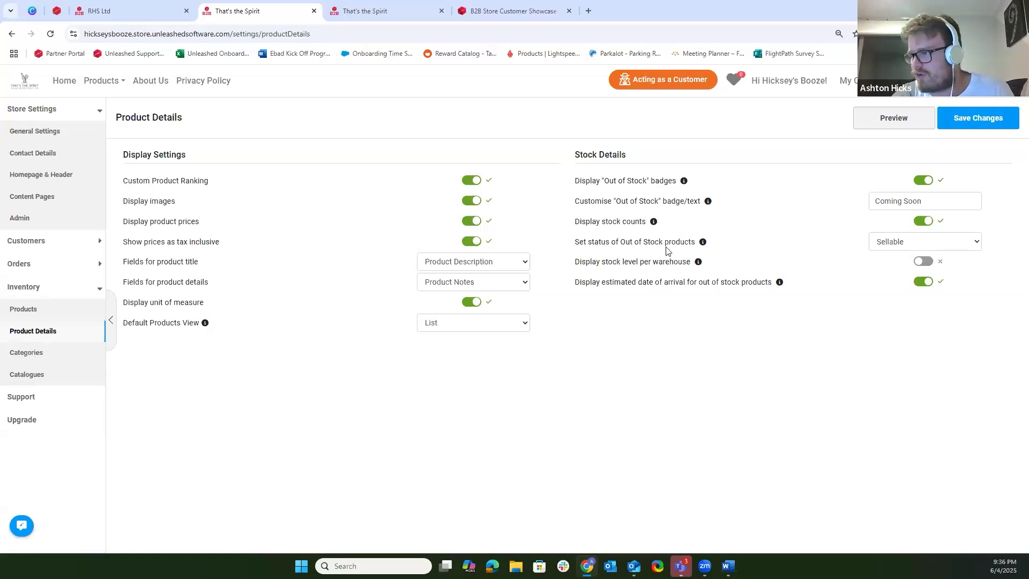
Check the available choices for the status of out-of-stock products, leaving it on Sellable.
left_click(968, 244)
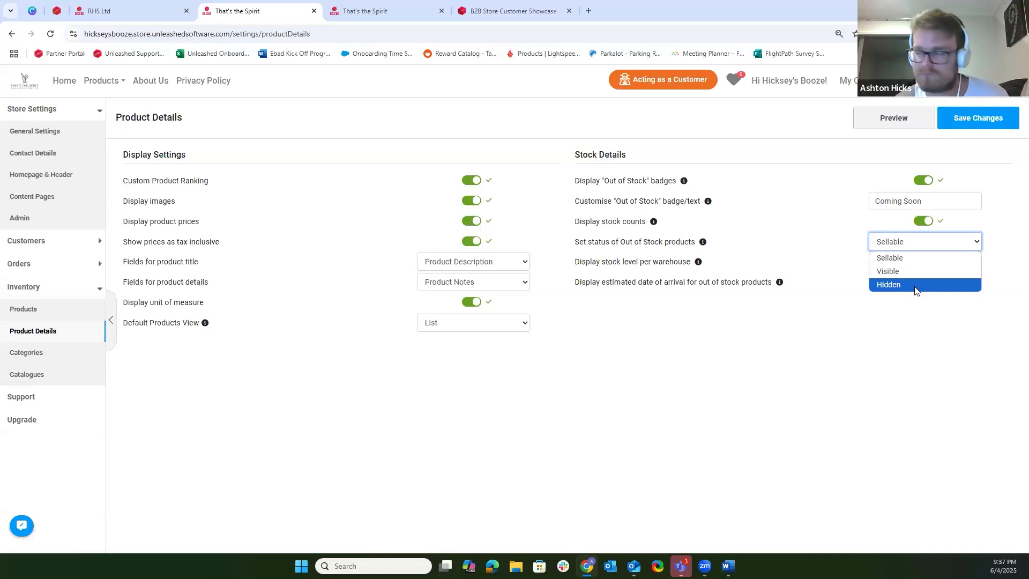
left_click(831, 357)
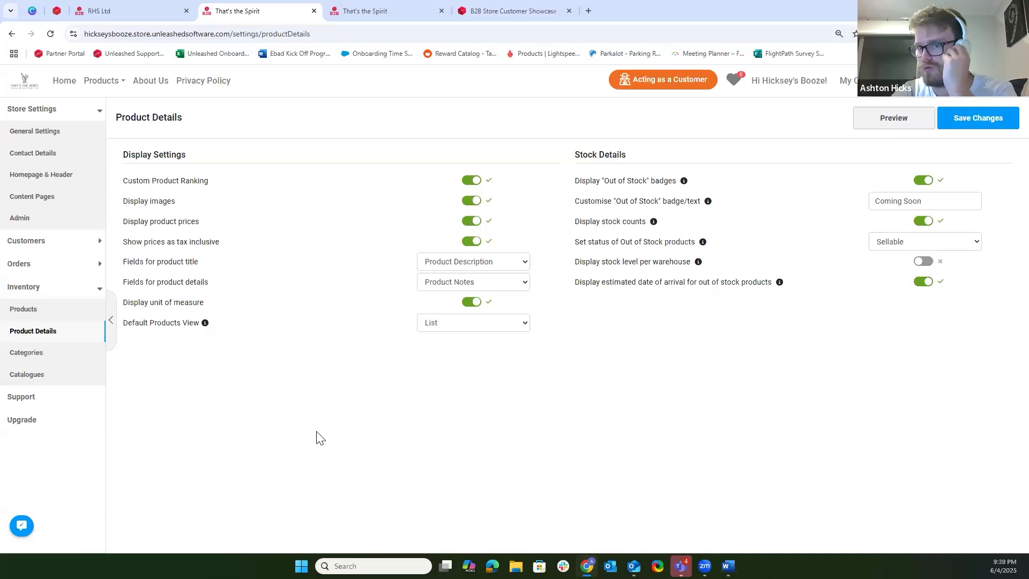
Open the inventory products list and look through the bulk actions available for products.
left_click(35, 309)
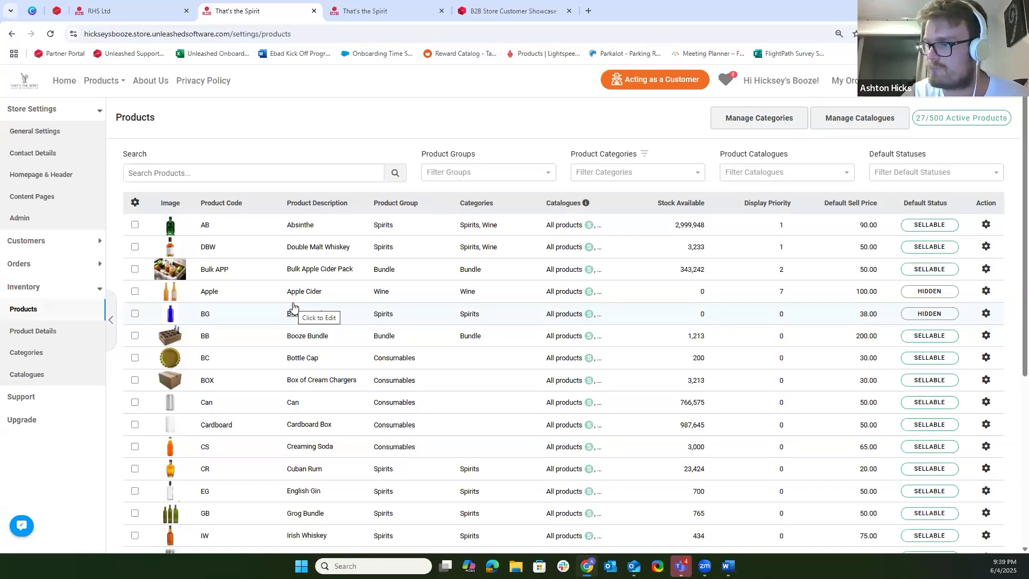
left_click(135, 204)
left_click(136, 206)
left_click(138, 204)
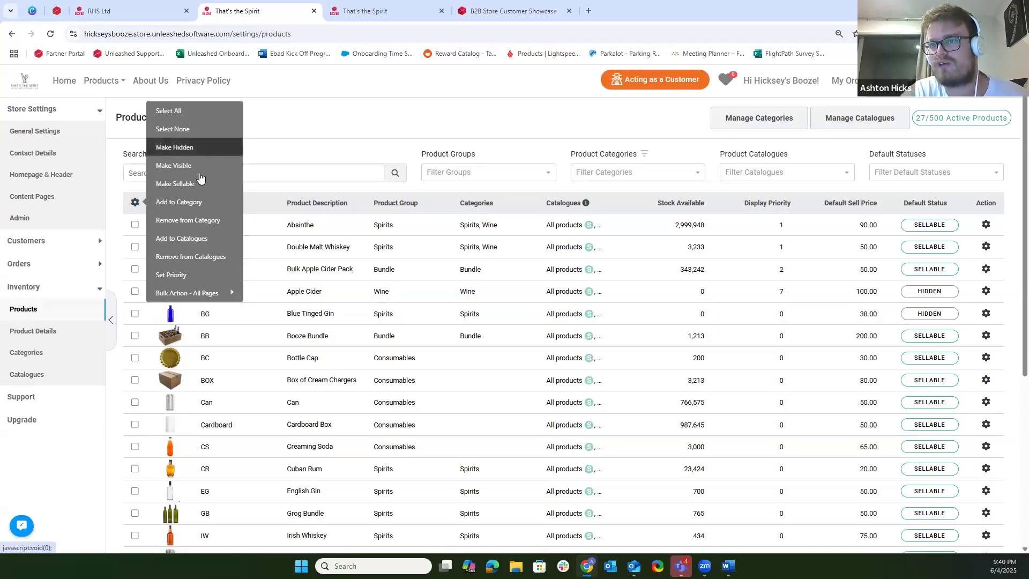
Bulk-set Double Malt Whiskey and Bulk Apple Cider Pack to sellable.
left_click(134, 247)
left_click(135, 269)
mouse_move(135, 203)
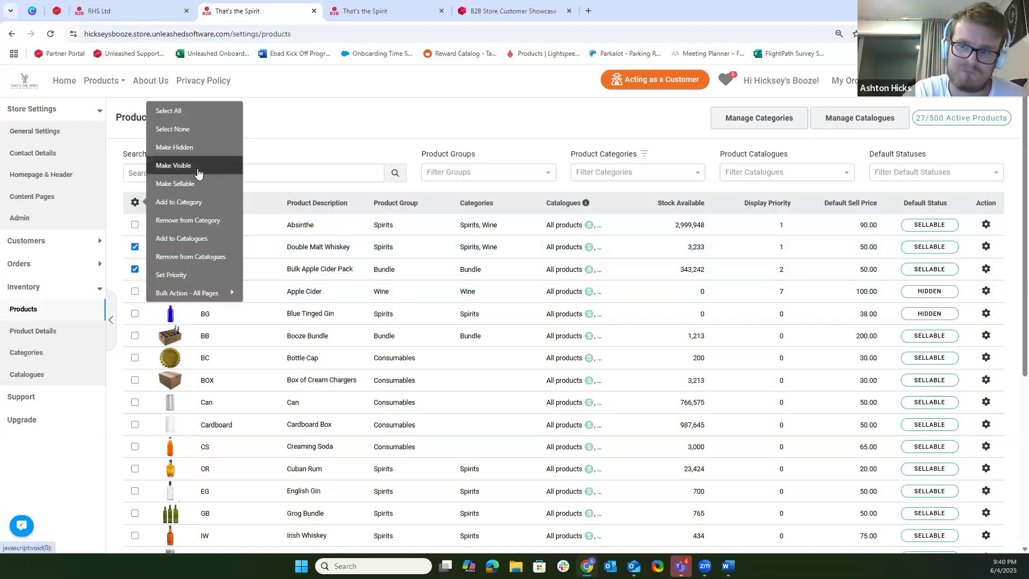
left_click(196, 177)
mouse_move(135, 203)
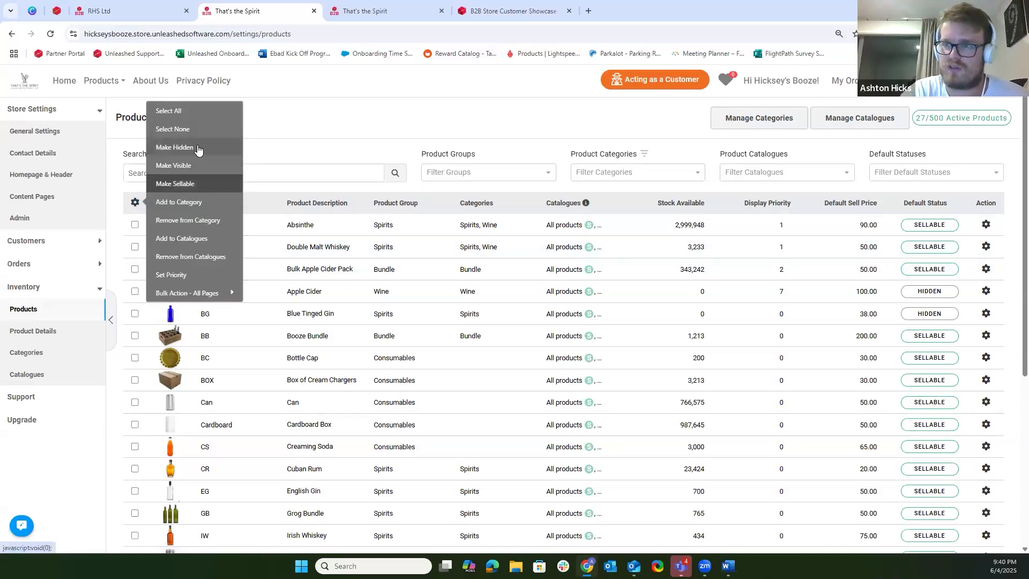
Add Absinthe and Double Malt Whiskey to the Lager category under Beer in one bulk action.
left_click(203, 204)
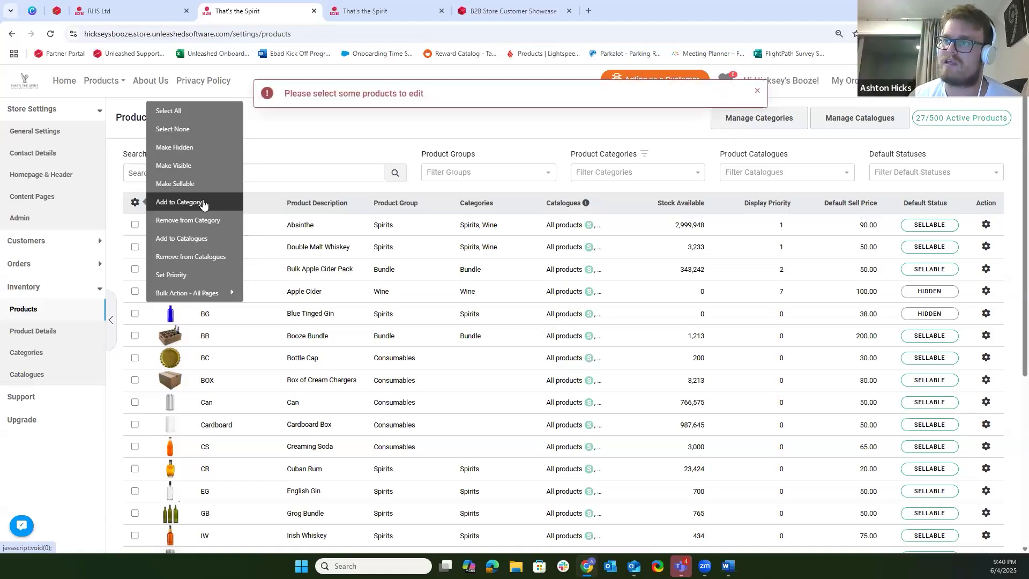
left_click(135, 247)
left_click(134, 203)
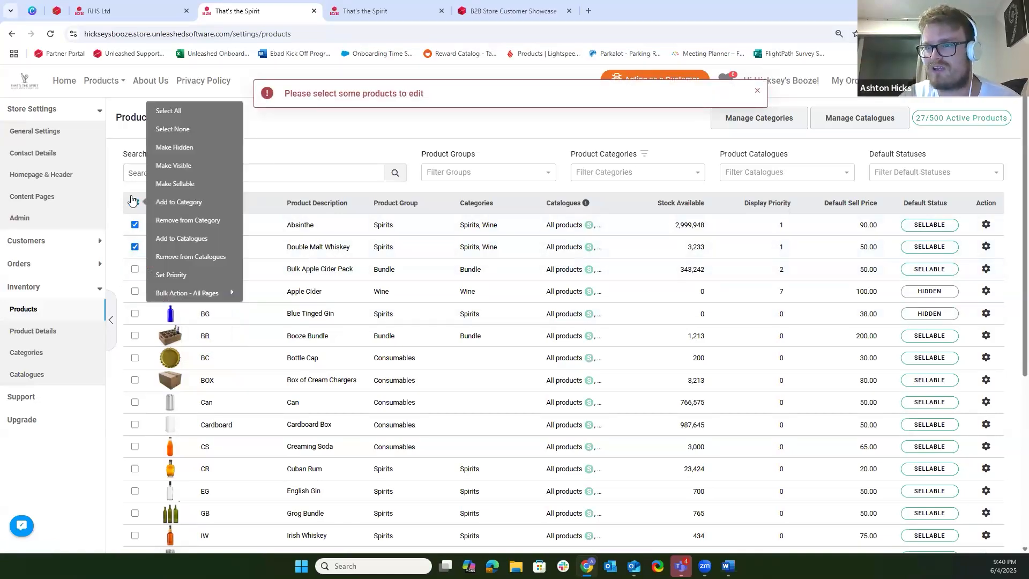
left_click(207, 205)
left_click(387, 291)
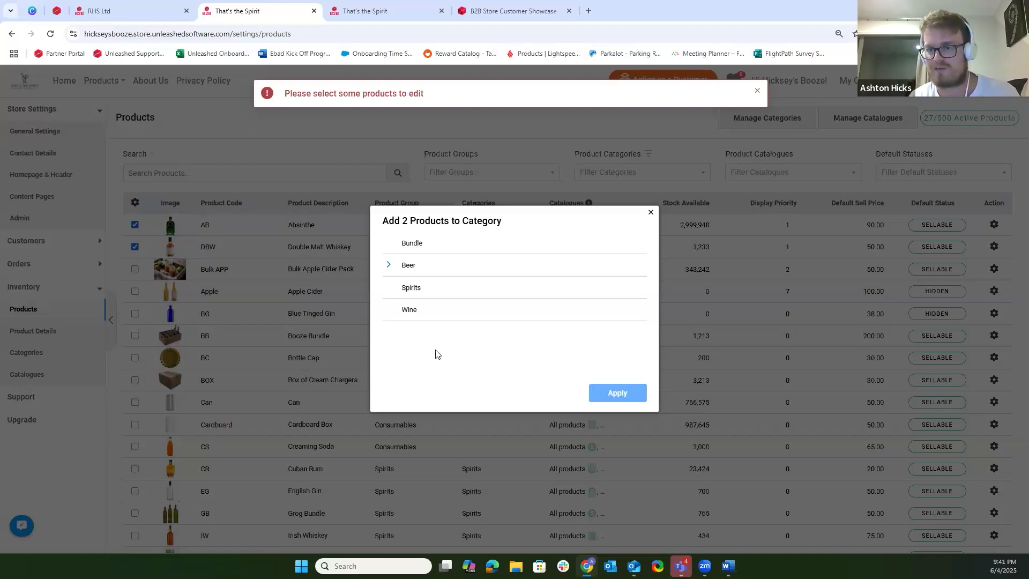
left_click(388, 266)
left_click(451, 292)
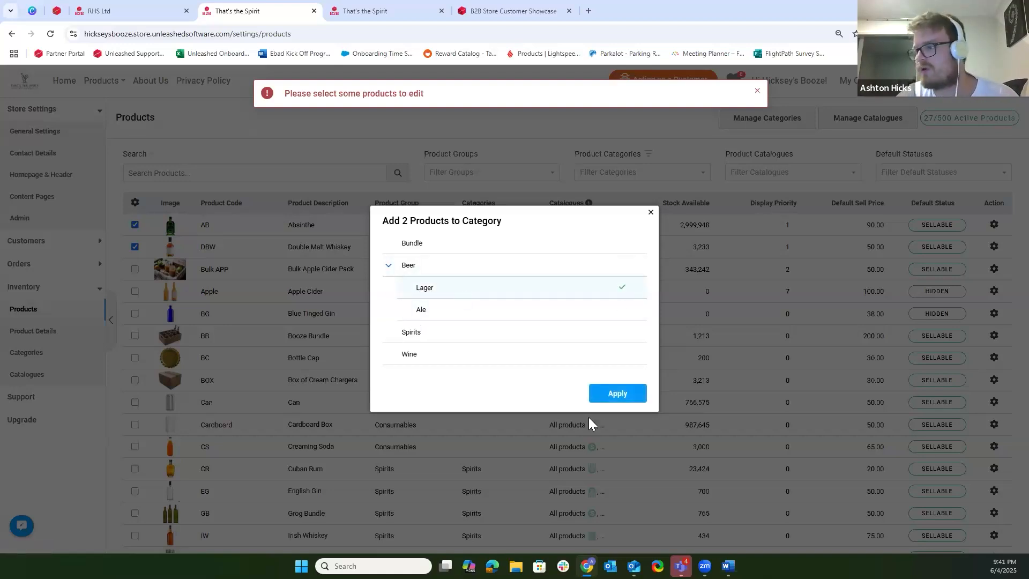
left_click(630, 394)
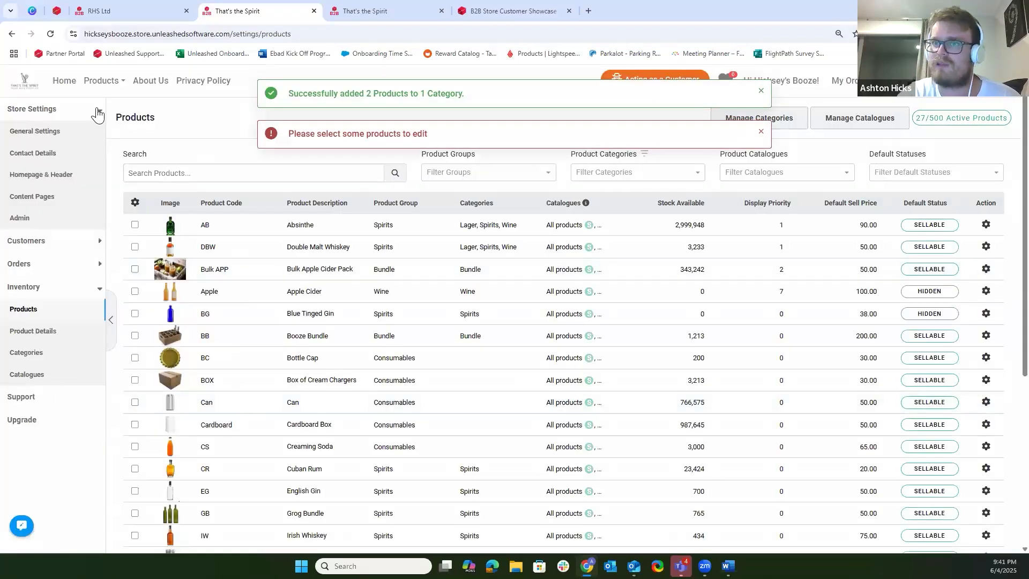
Check the Beer category's products on the storefront, and return to the store settings.
left_click(75, 86)
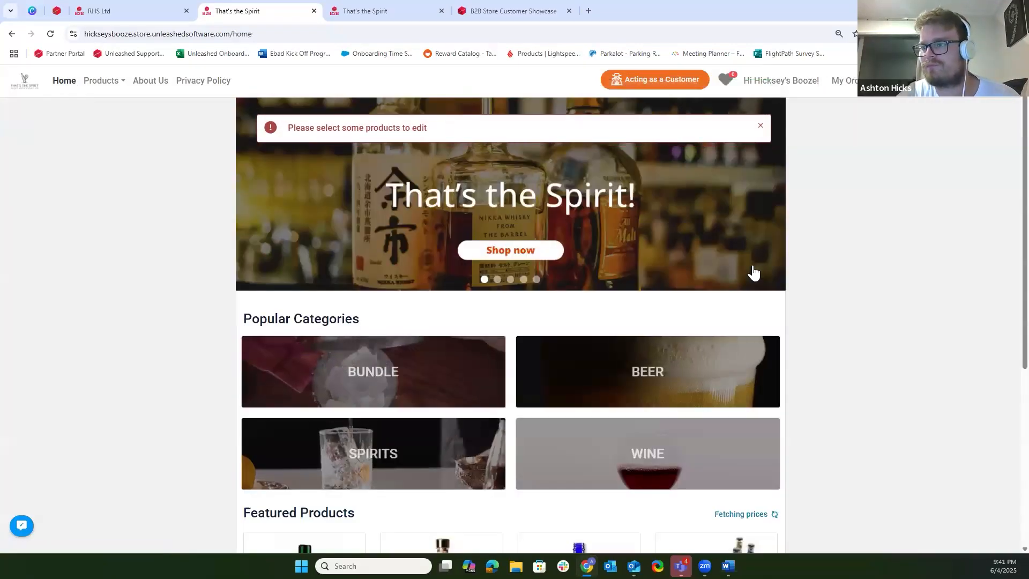
left_click(694, 378)
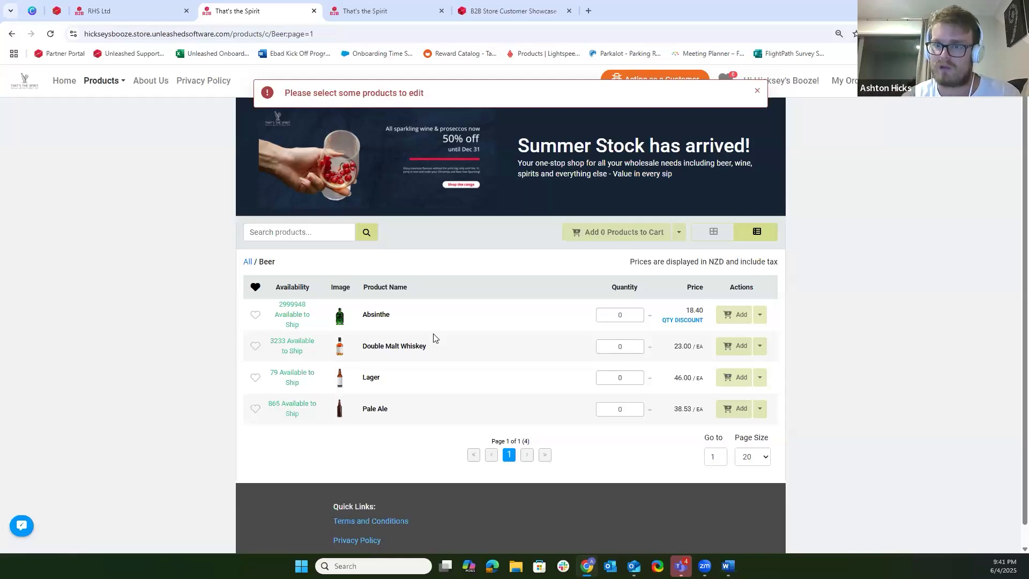
left_click(898, 81)
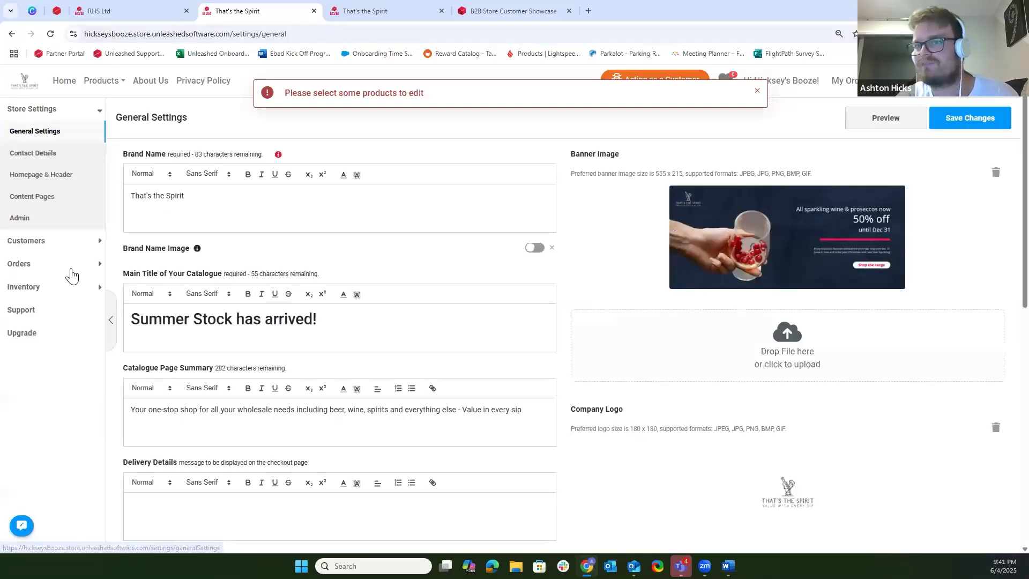
Reopen the inventory products list, select Absinthe and look at the bulk actions for catalogues.
left_click(55, 287)
left_click(56, 311)
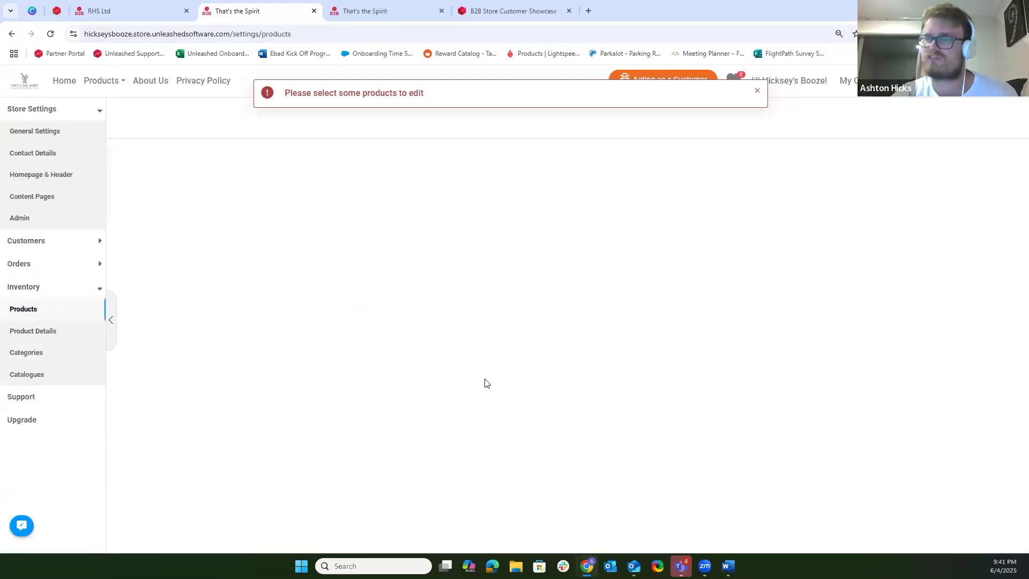
left_click(135, 224)
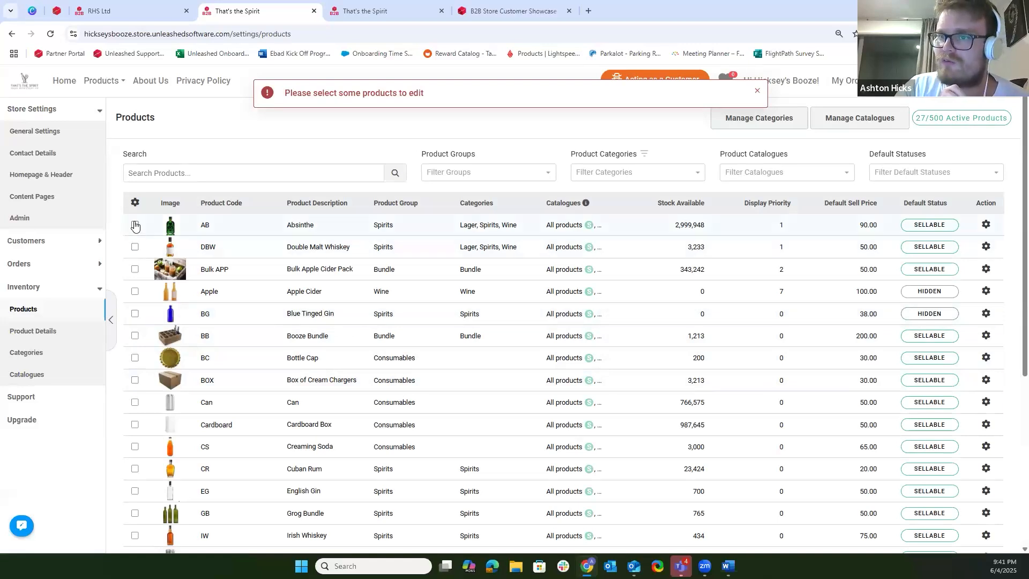
left_click(134, 207)
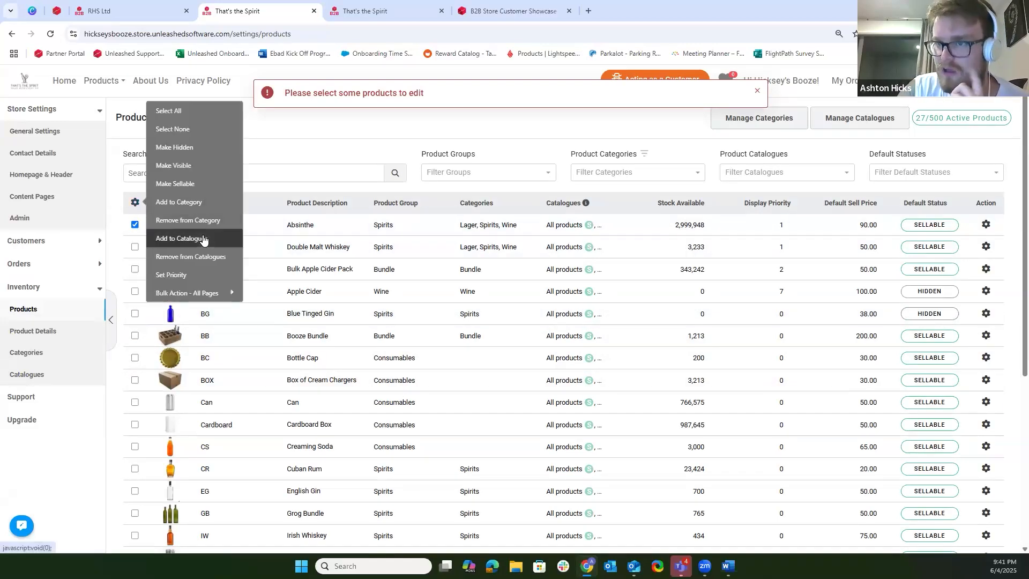
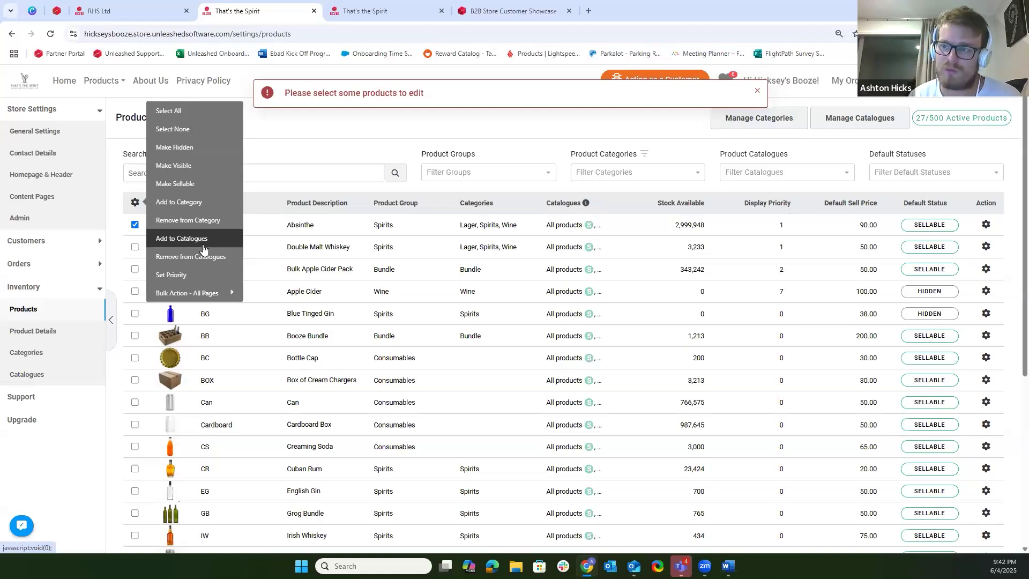
Add only English Gin to the Spring Range catalogue, with default status Hidden and catalogue assignment Sellable.
left_click(135, 225)
scroll(161, 375, "down", 2)
left_click(135, 384)
scroll(280, 377, "up", 2)
left_click(134, 203)
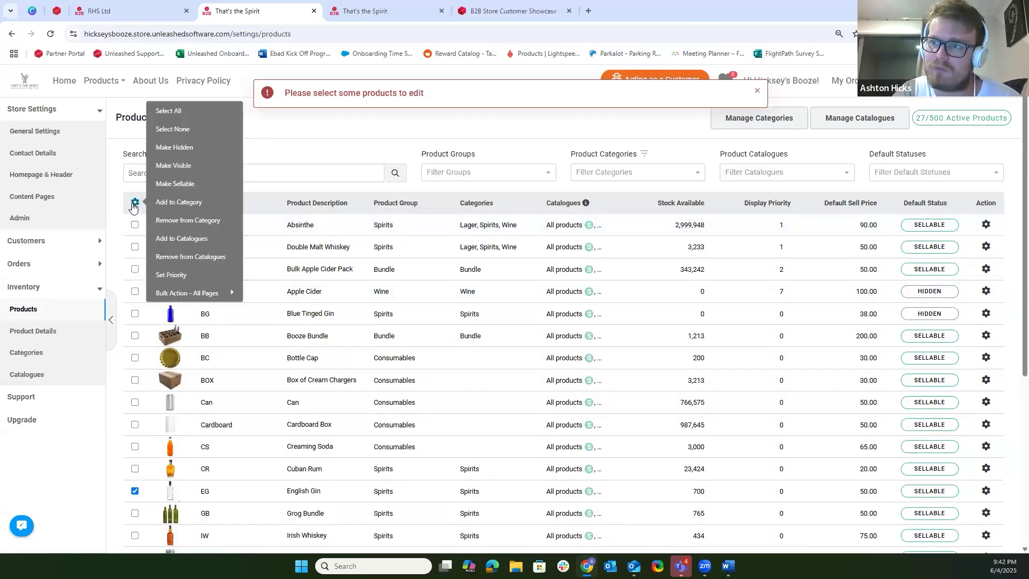
left_click(212, 239)
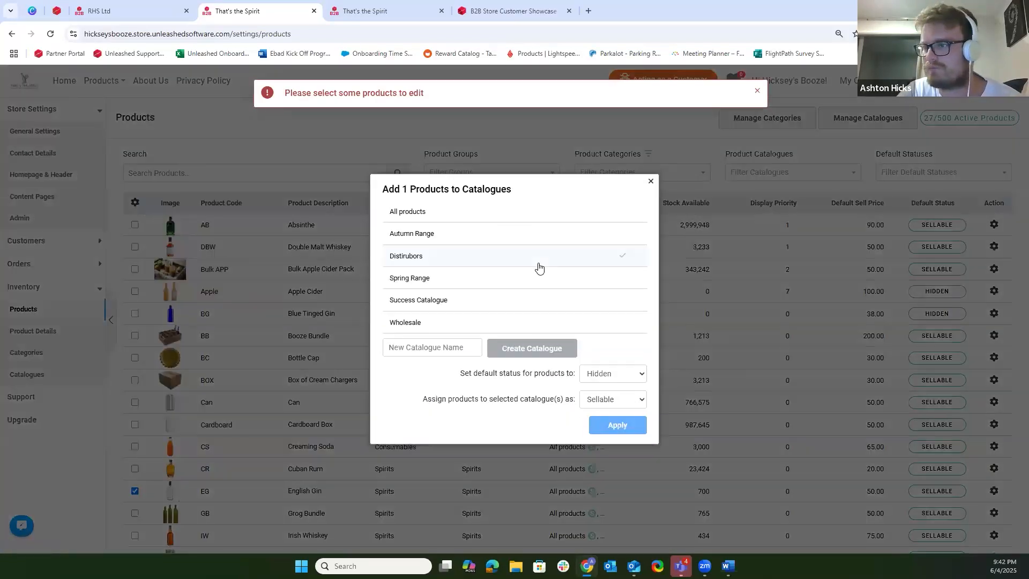
left_click(454, 283)
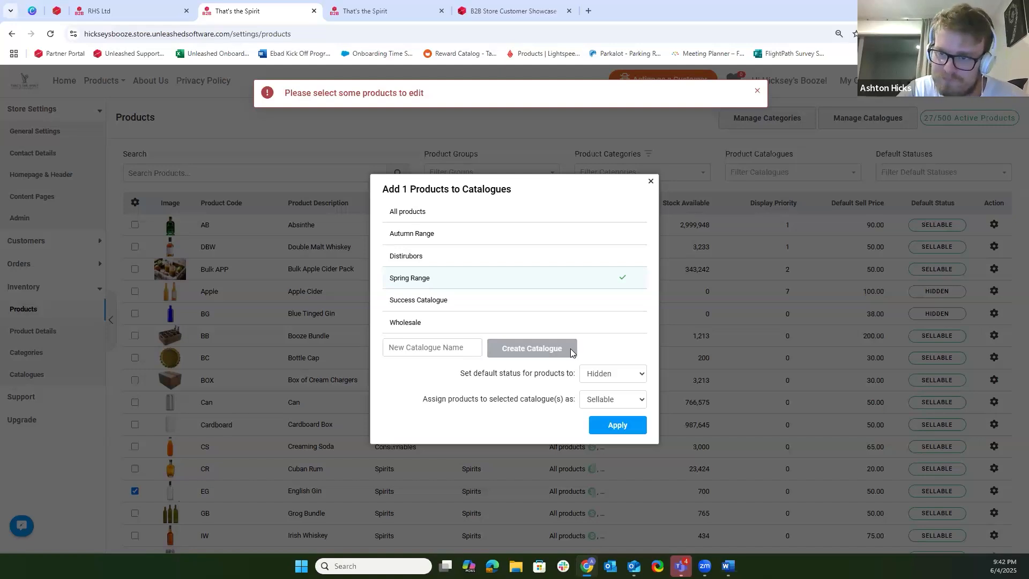
left_click_drag(462, 379, 574, 378)
left_click(485, 384)
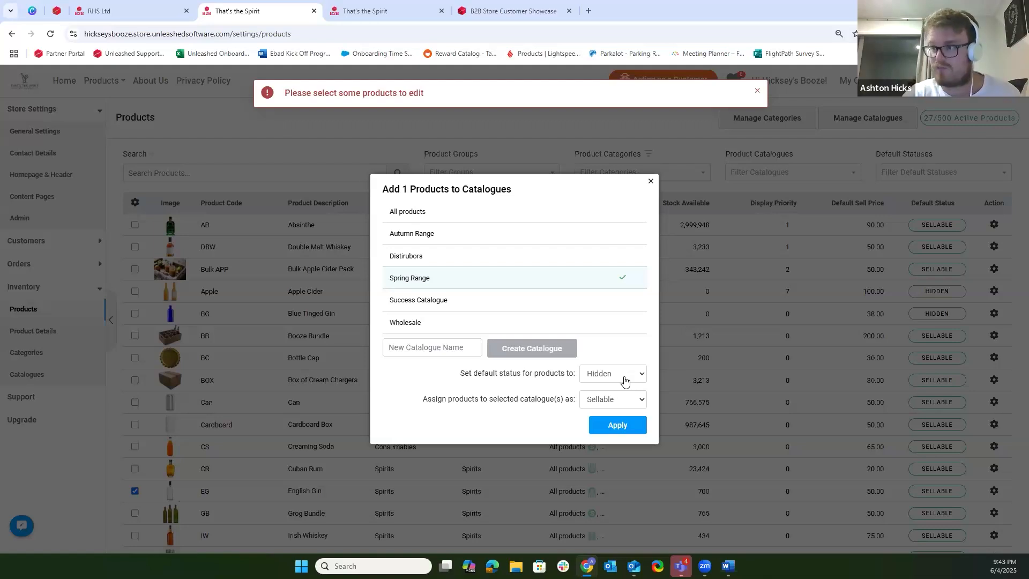
left_click(624, 381)
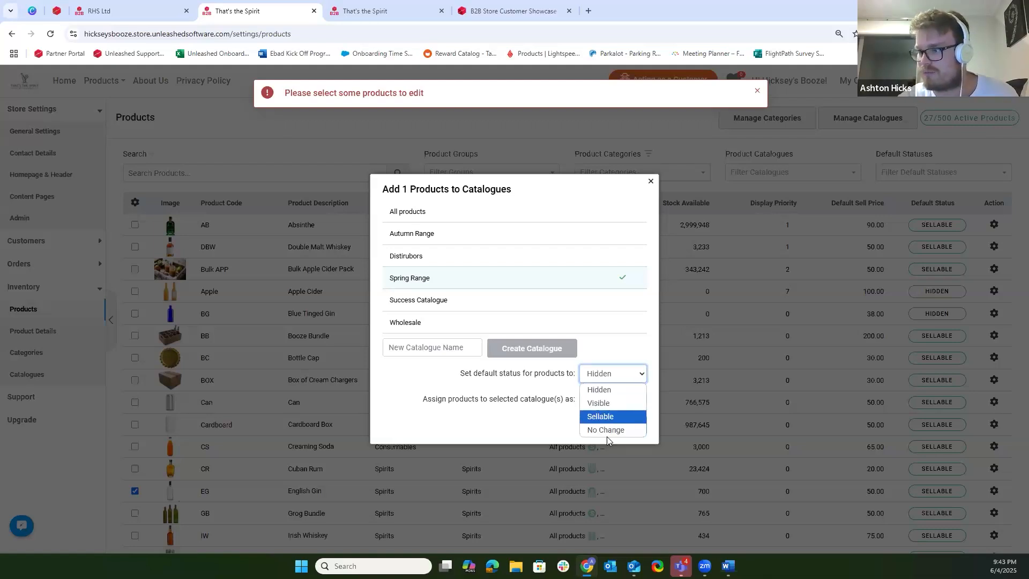
left_click(617, 375)
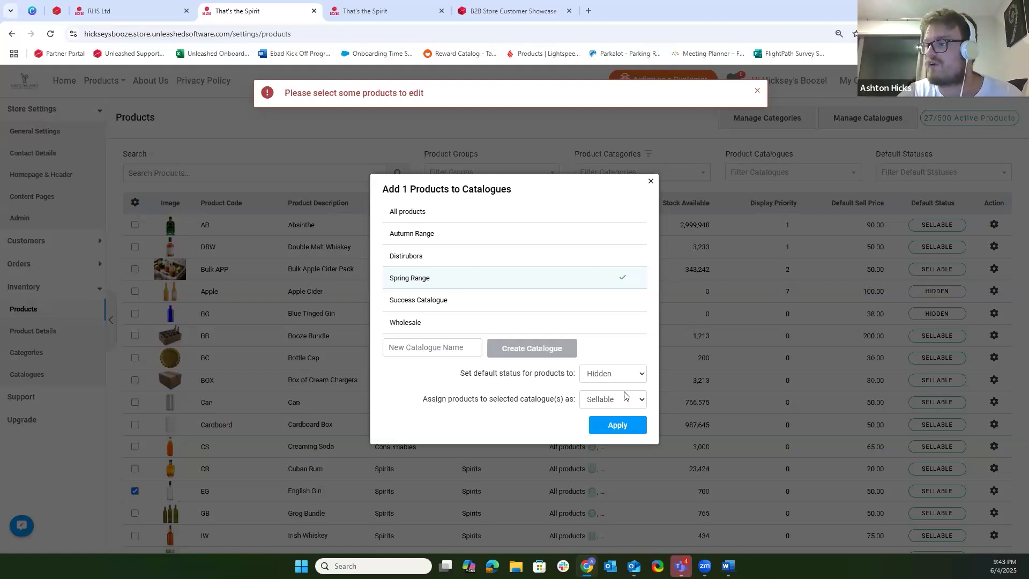
left_click(612, 425)
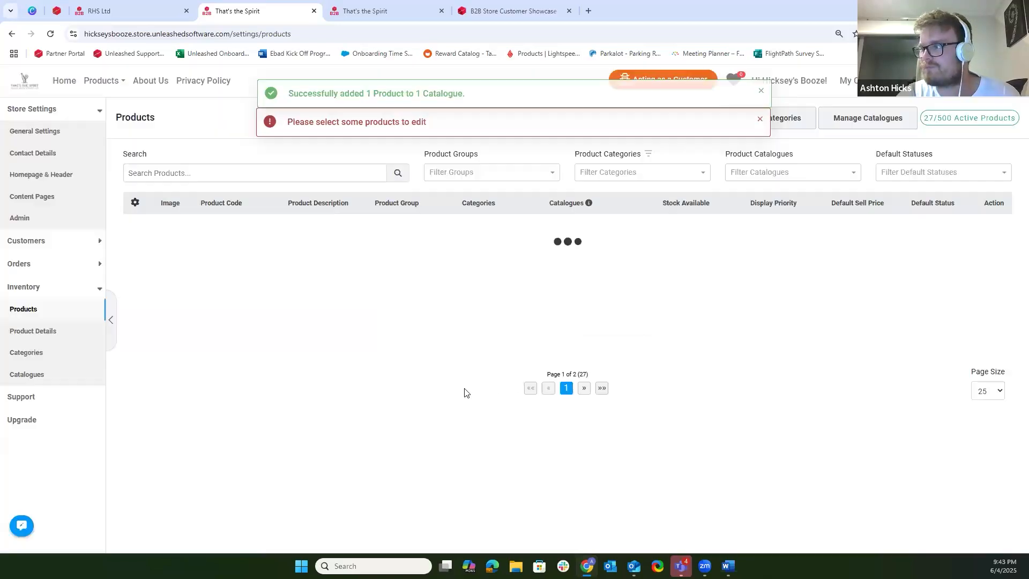
Check English Gin's default status and assigned catalogues in the products list, and dismiss the leftover error message.
scroll(250, 450, "down", 1)
scroll(249, 451, "down", 1)
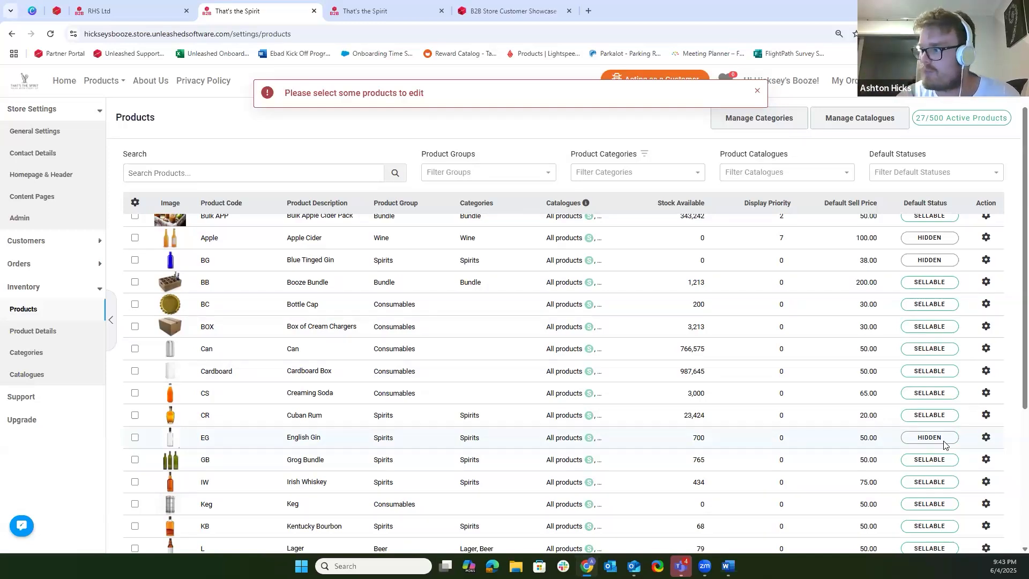
mouse_move(564, 446)
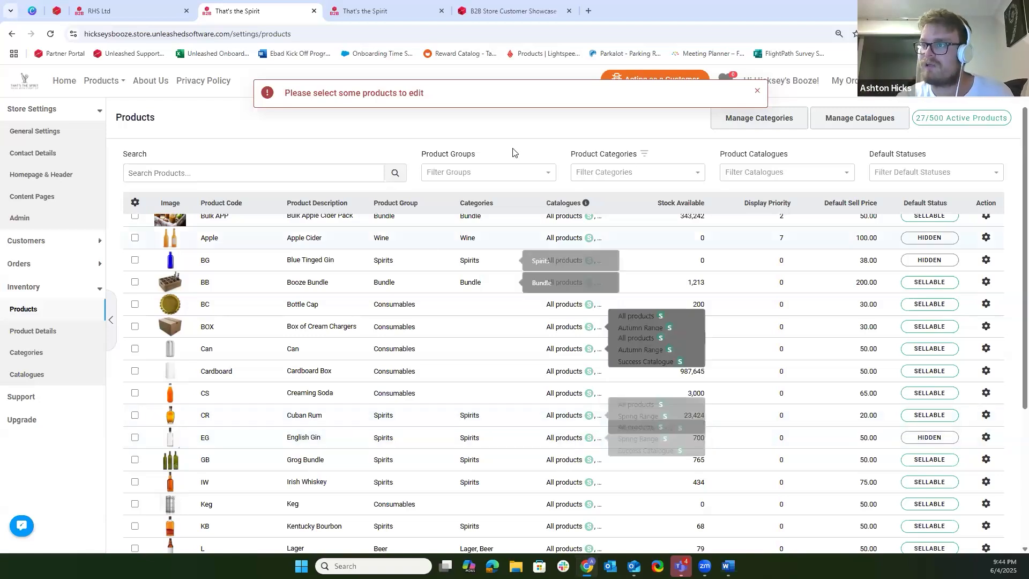
left_click(758, 91)
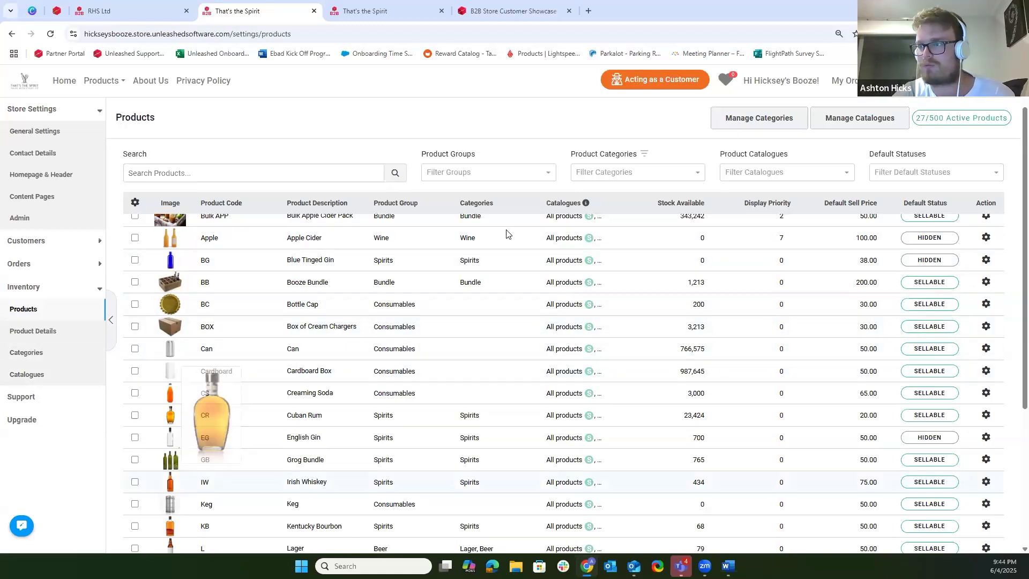
Inspect the bulk priority setting for Blue Tinged Gin, Booze Bundle and Bottle Cap, and close it without entering a priority.
left_click(134, 204)
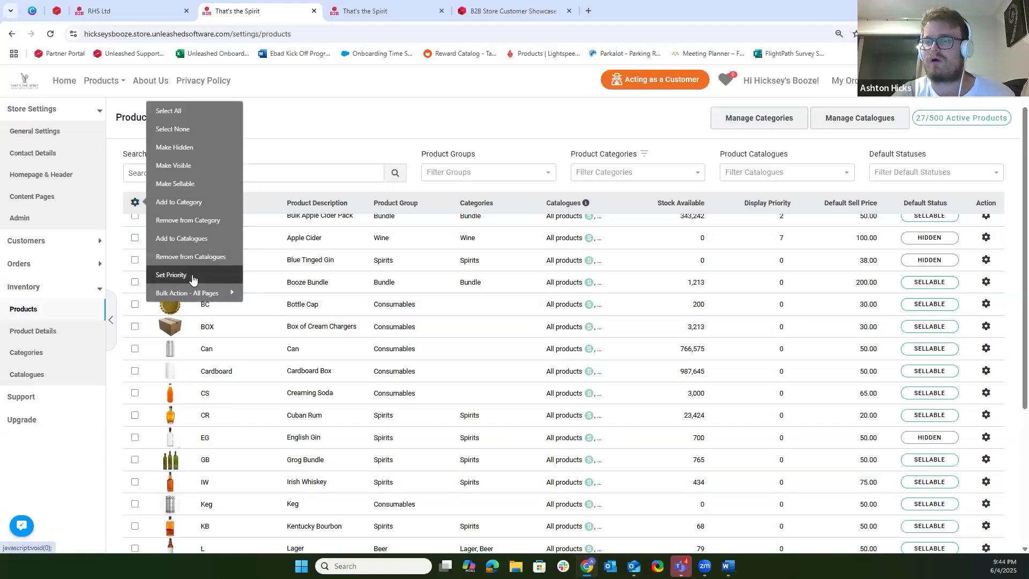
left_click(135, 260)
left_click(135, 282)
left_click(134, 304)
left_click(138, 202)
left_click(177, 275)
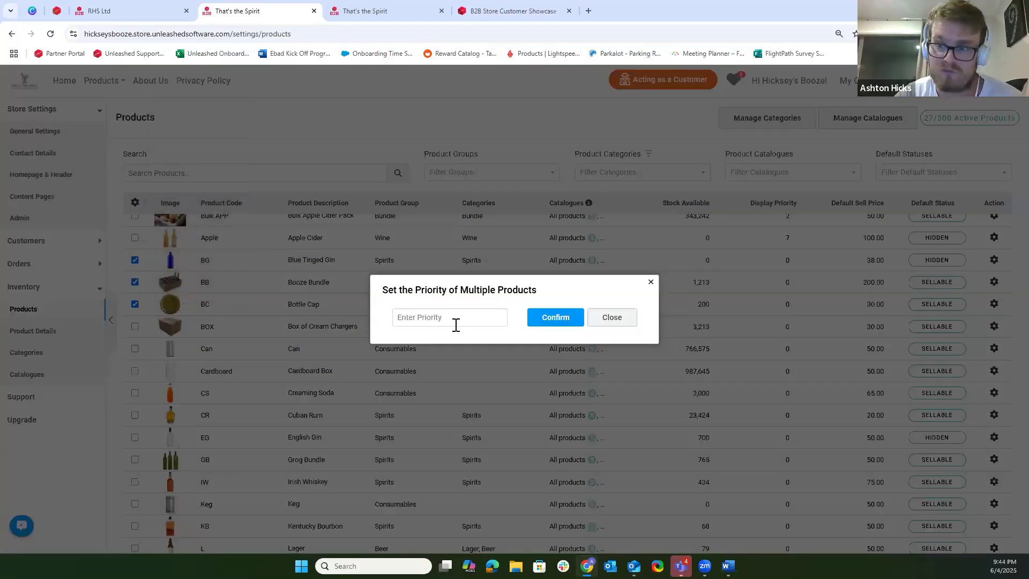
left_click(609, 323)
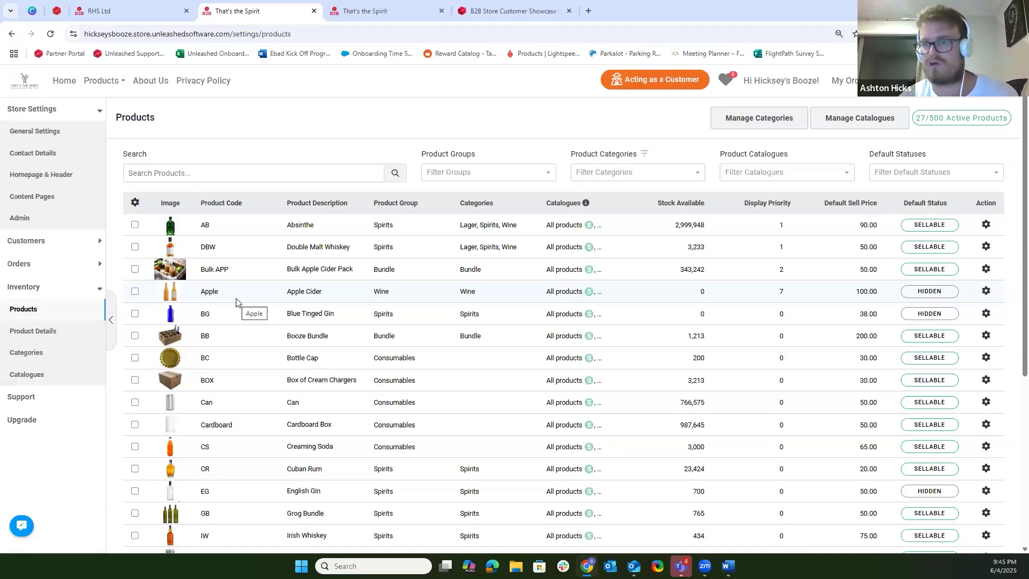
Open the customers list, select the first three customers and view the bulk actions available for them.
left_click(42, 243)
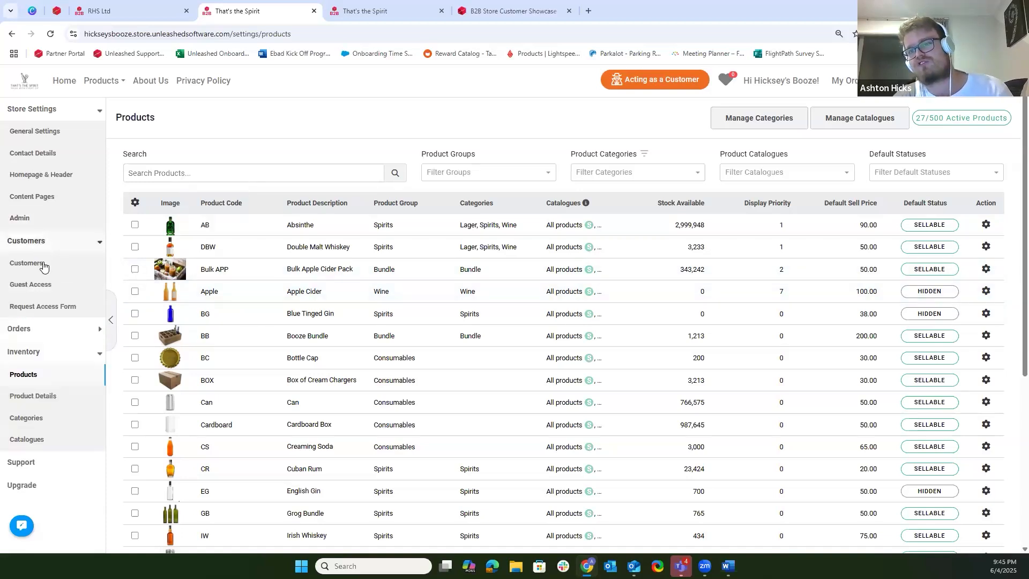
left_click(42, 262)
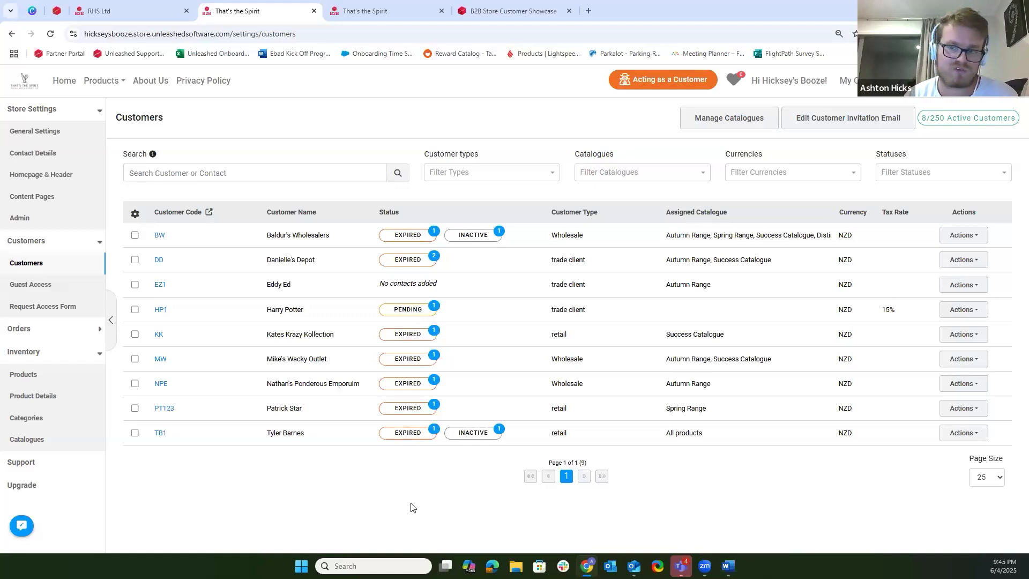
left_click(135, 235)
left_click(135, 259)
left_click(135, 285)
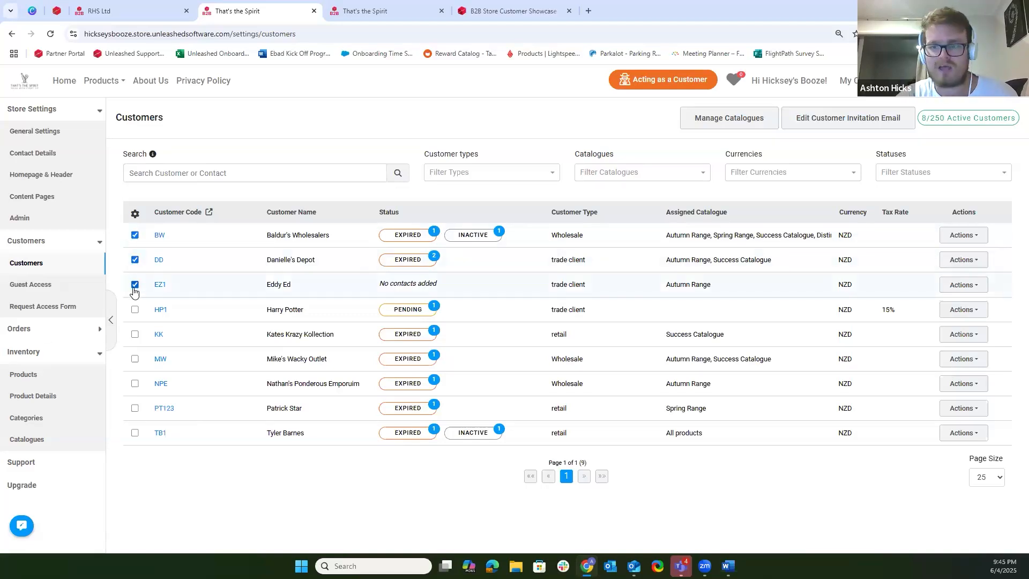
left_click(135, 214)
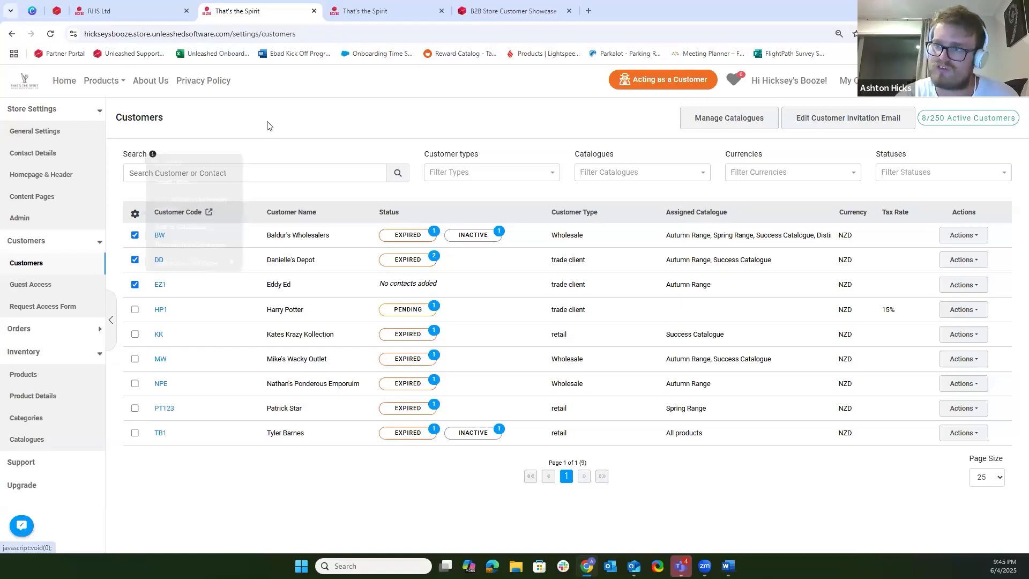
Deselect all customers except Baldur's Wholesalers, and view that customer's contacts.
left_click(135, 284)
left_click(134, 260)
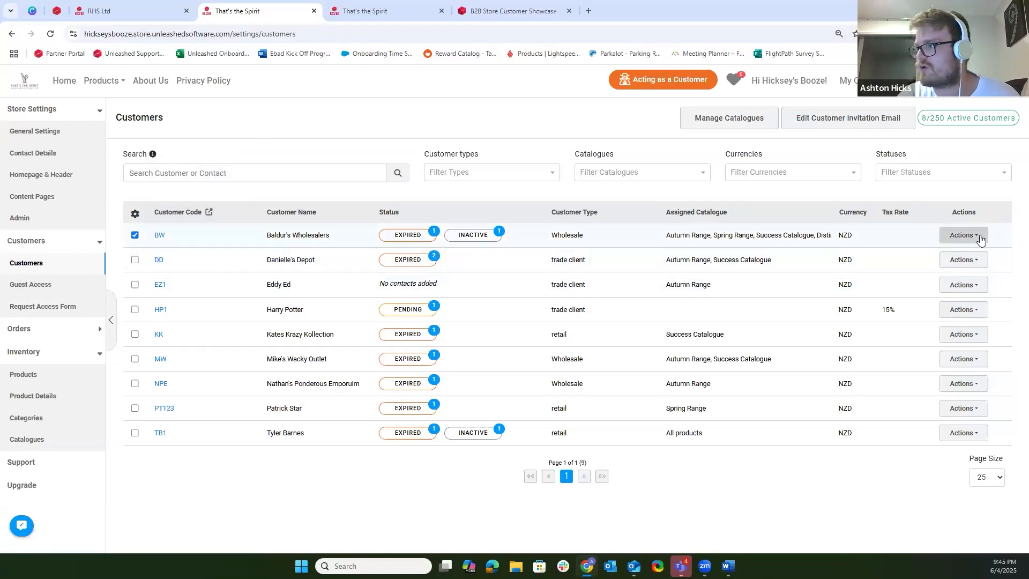
left_click(963, 235)
left_click(946, 255)
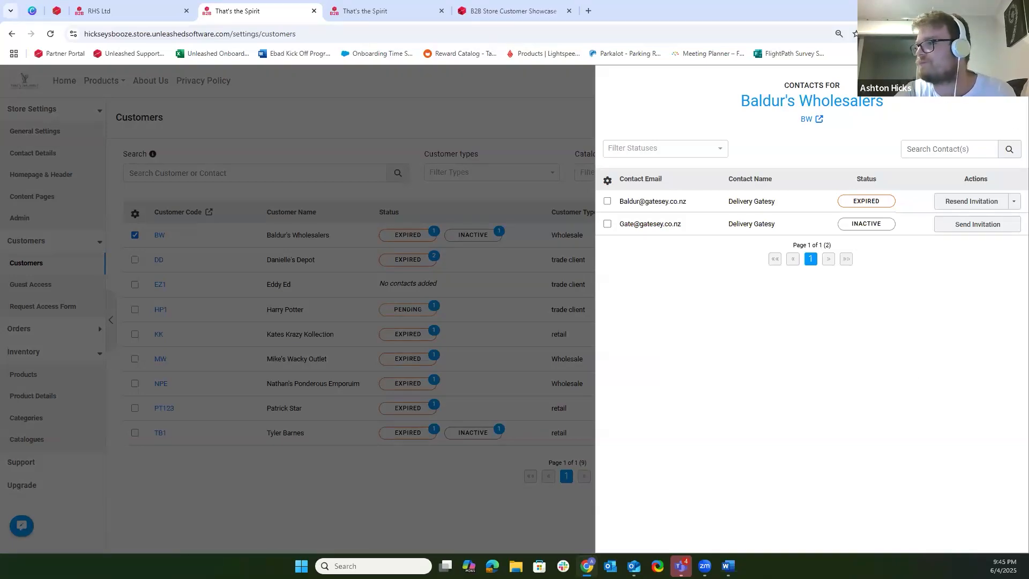
left_click(1011, 80)
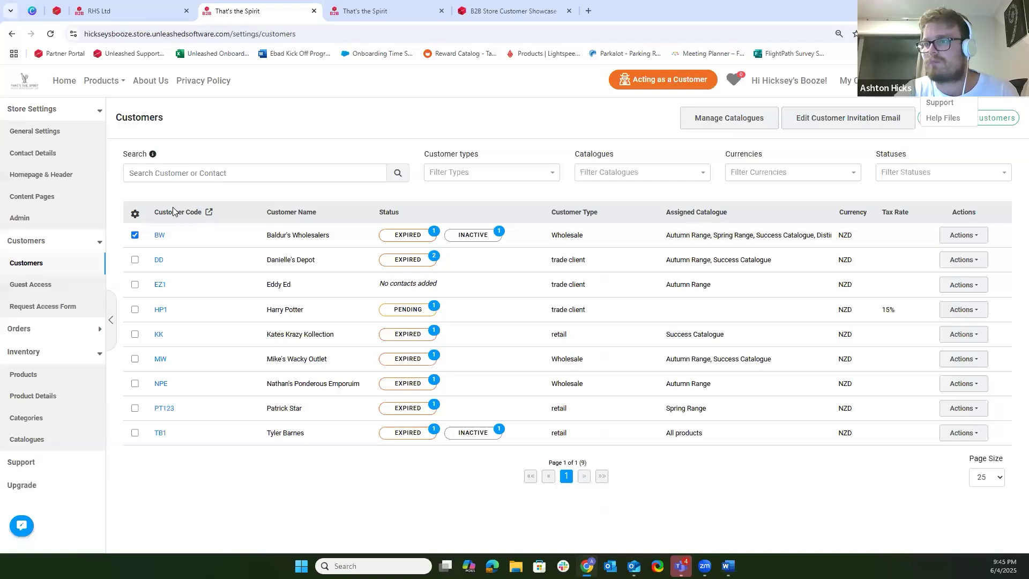
Start acting as Baldur's Wholesalers, and resend the store invitation to its contact whose invitation has expired.
left_click(977, 235)
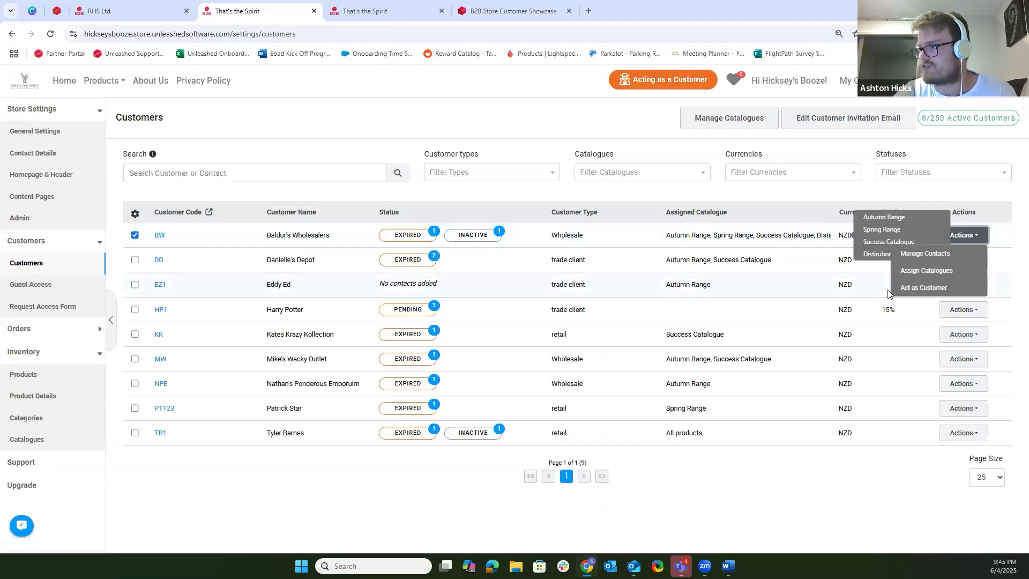
left_click(936, 288)
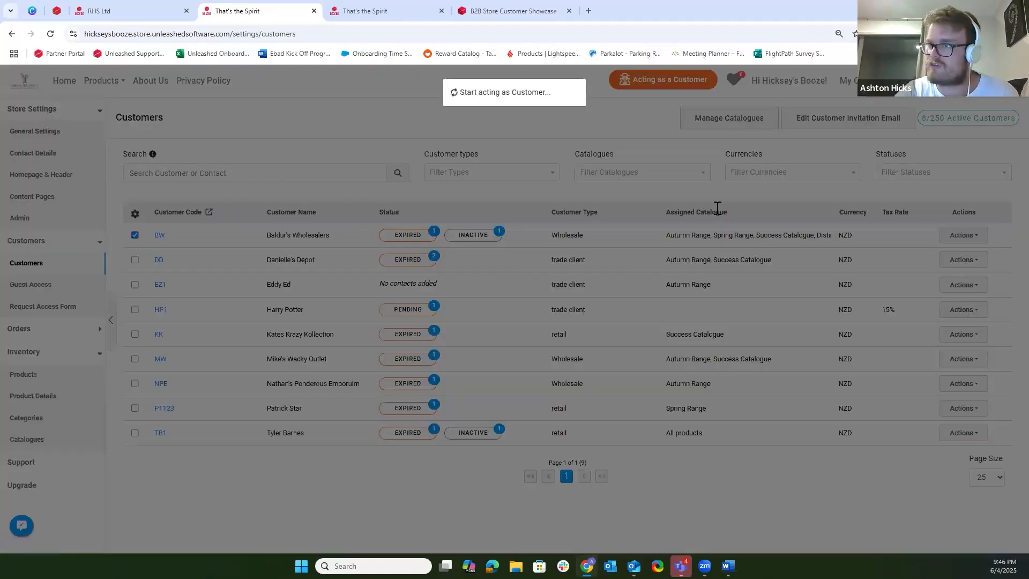
left_click(972, 236)
left_click(922, 252)
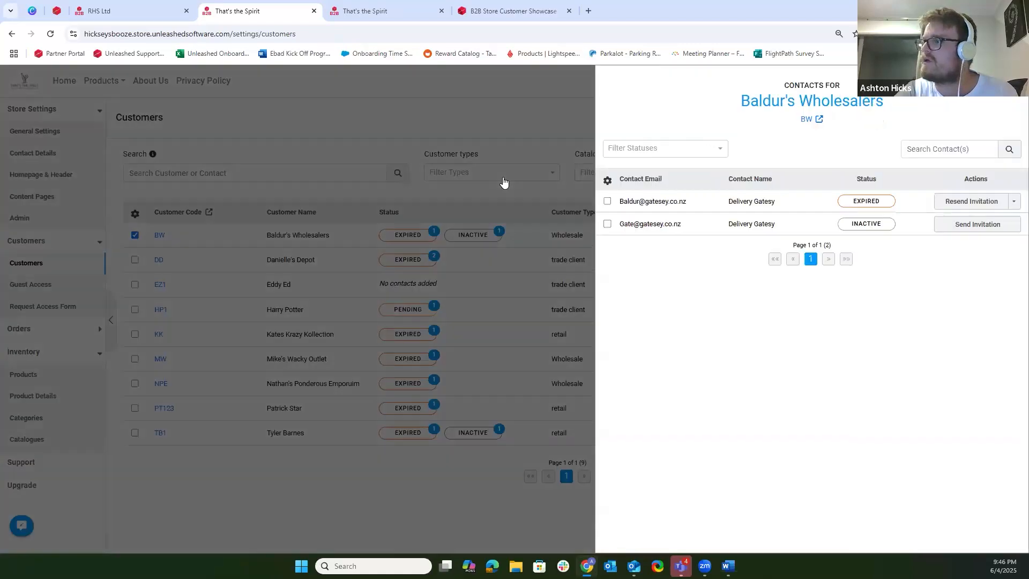
left_click(971, 204)
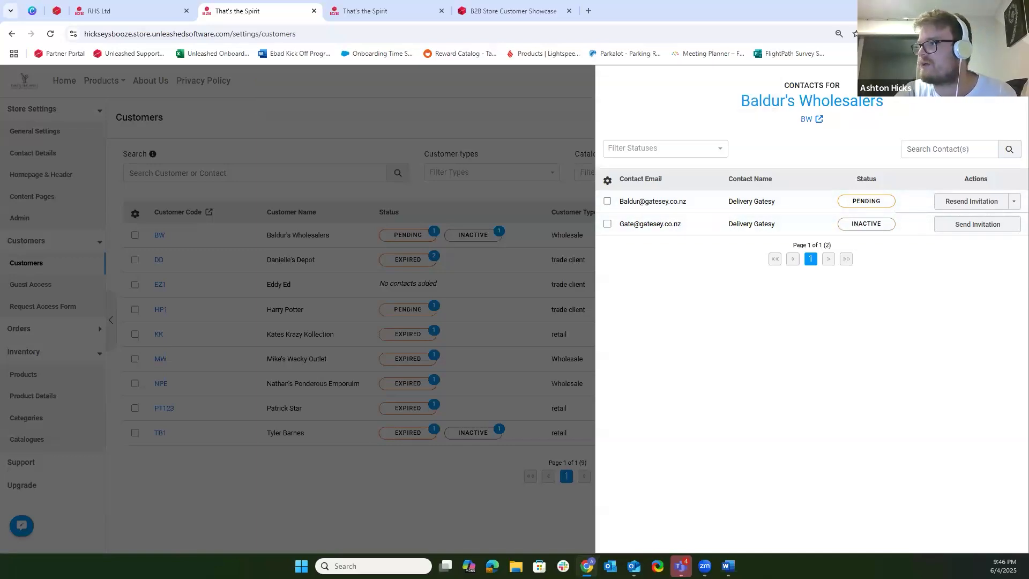
left_click(1013, 80)
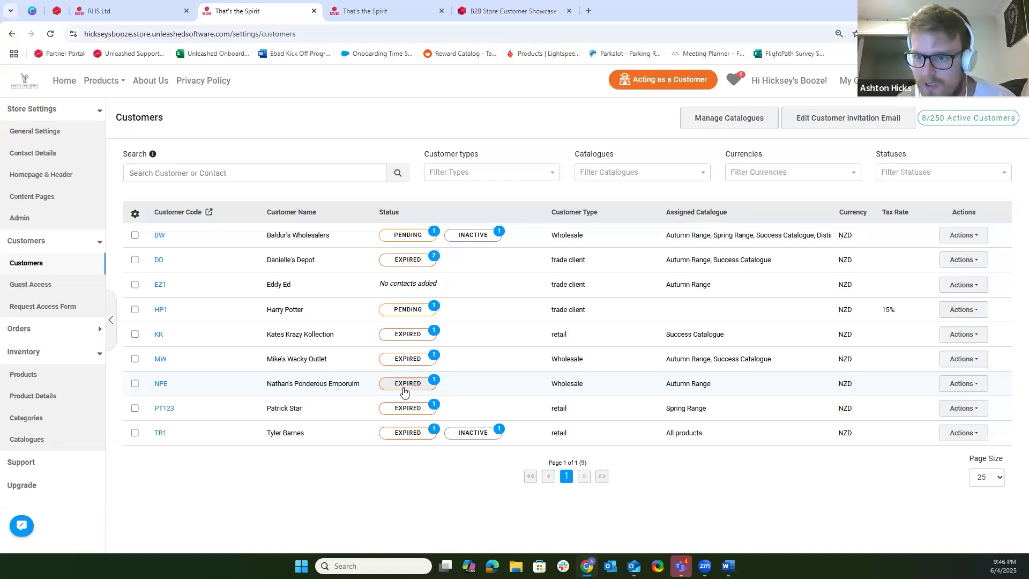
Inspect the expired-invitation contact of Mike's Wacky Outlet and the invitation actions available, and close the contact list.
left_click(409, 364)
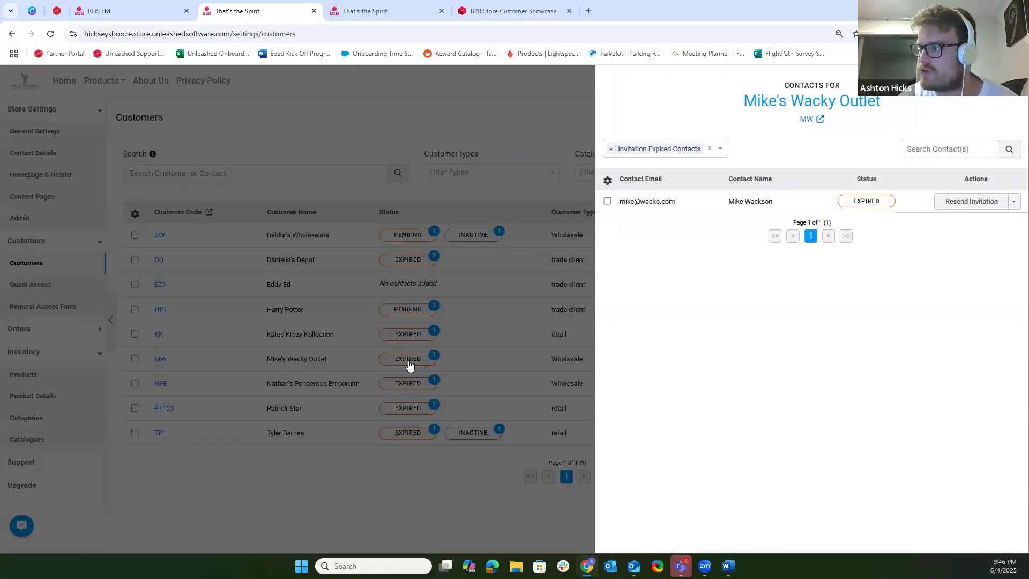
left_click(1014, 201)
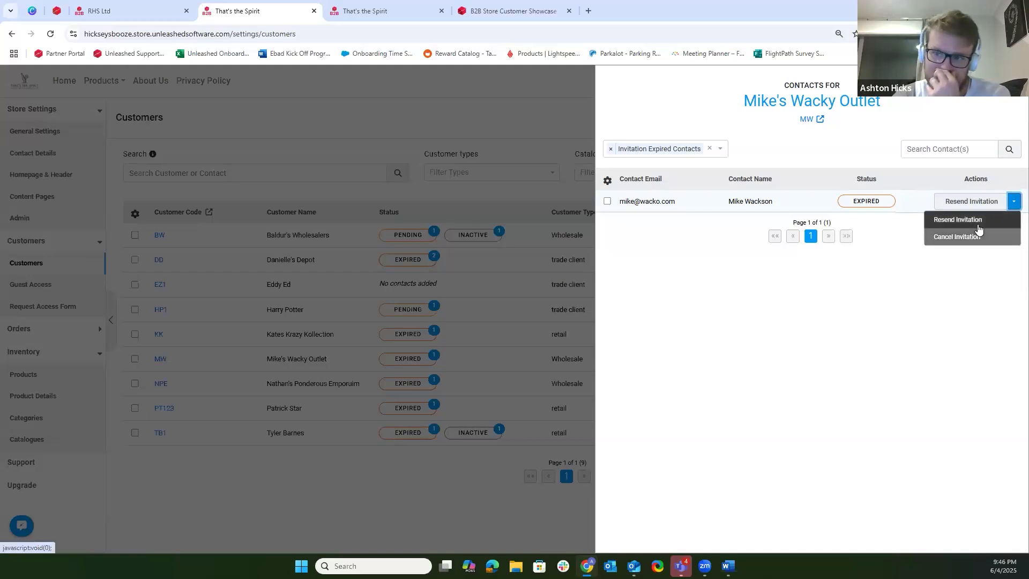
left_click(939, 378)
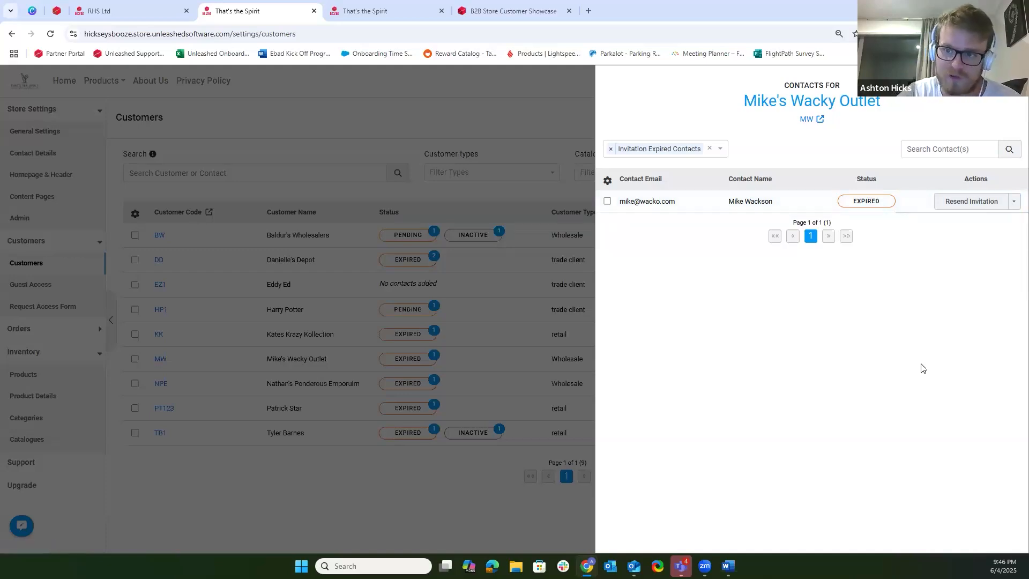
left_click(309, 401)
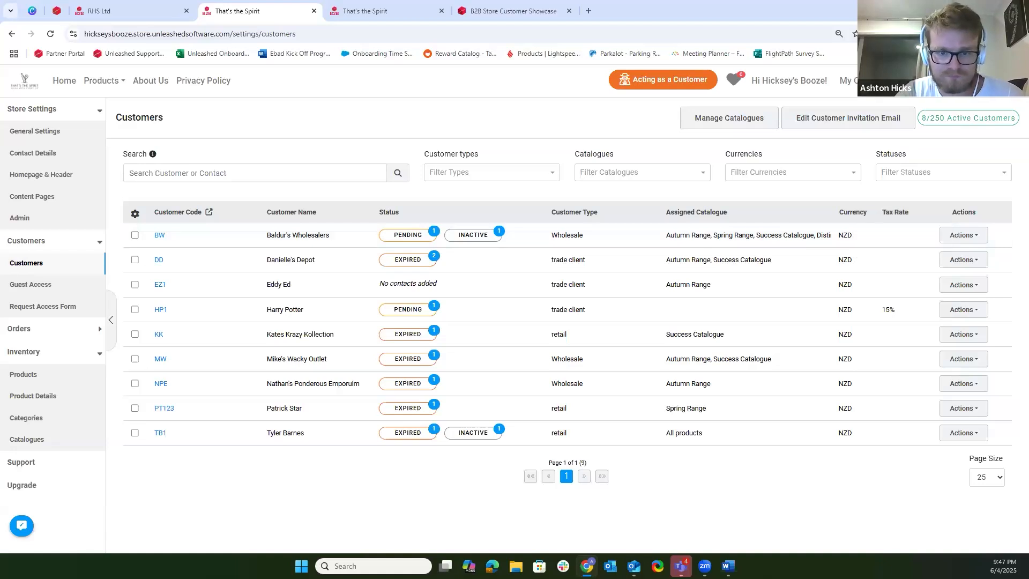
Open the guest access settings, preview the storefront with Display B2B store page on, and switch that option back off.
left_click(47, 293)
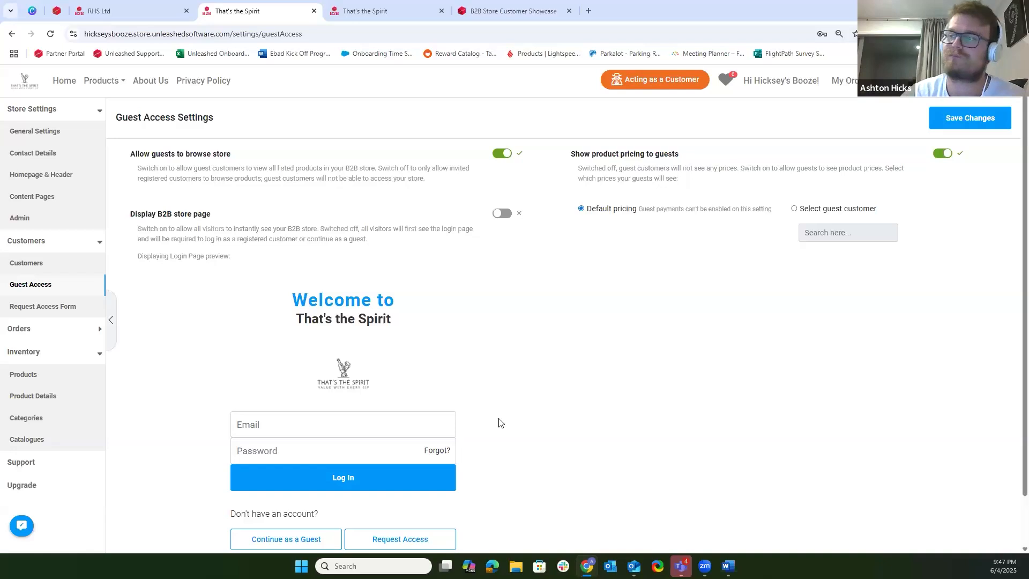
triple_click(253, 154)
left_click(495, 187)
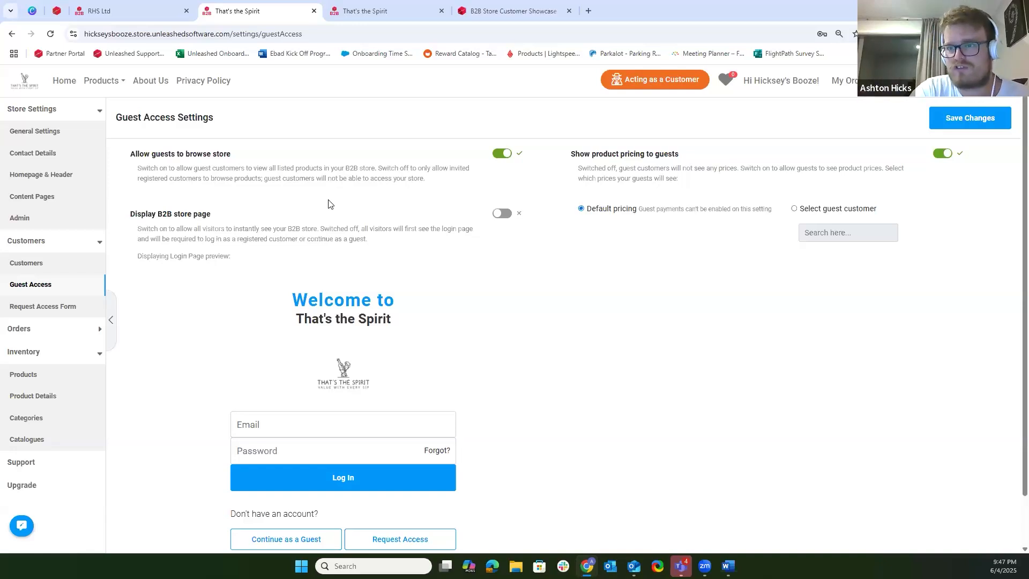
right_click(244, 249)
left_click(547, 335)
left_click(501, 215)
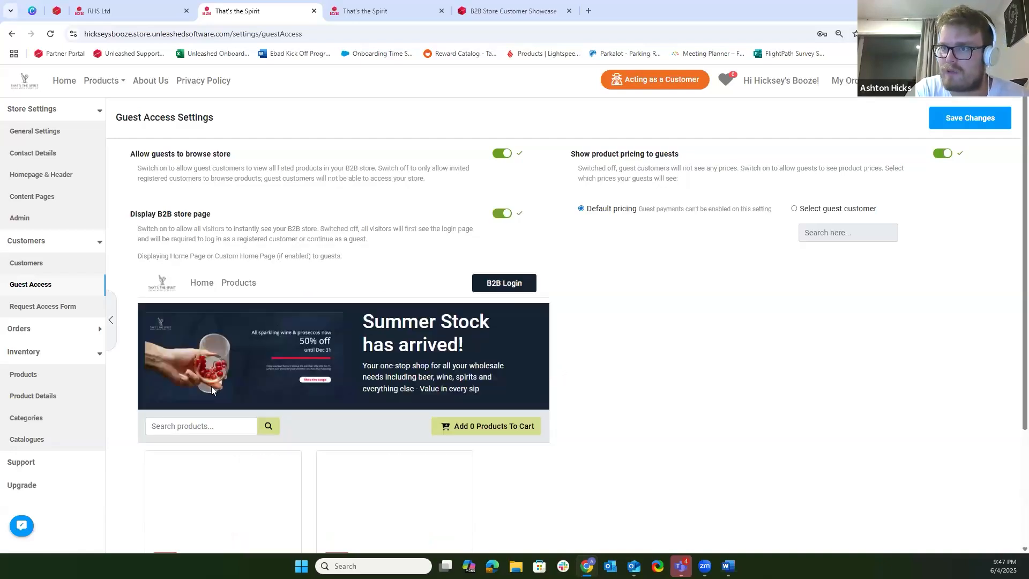
scroll(338, 459, "down", 2)
scroll(325, 432, "up", 2)
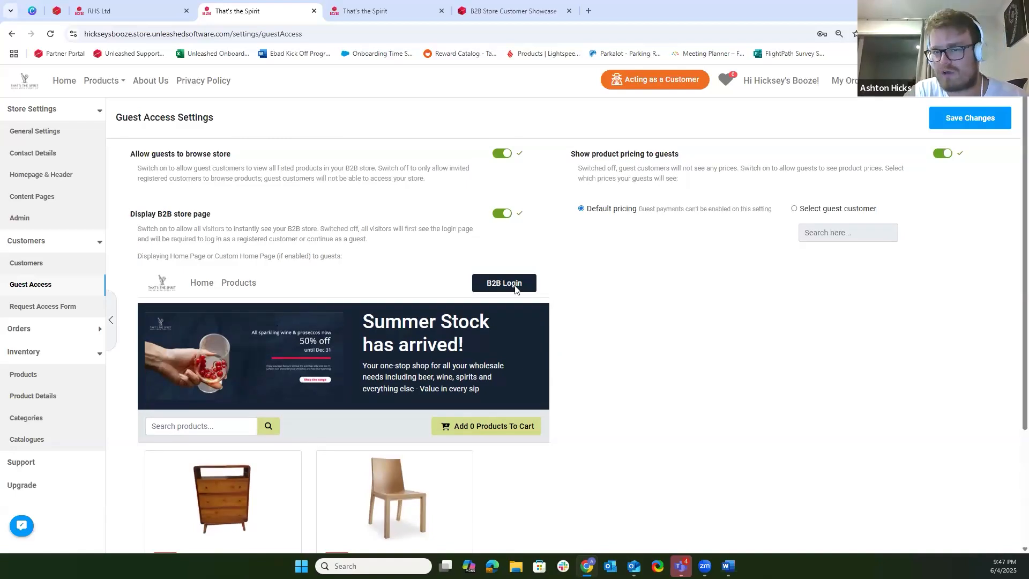
scroll(164, 469, "down", 3)
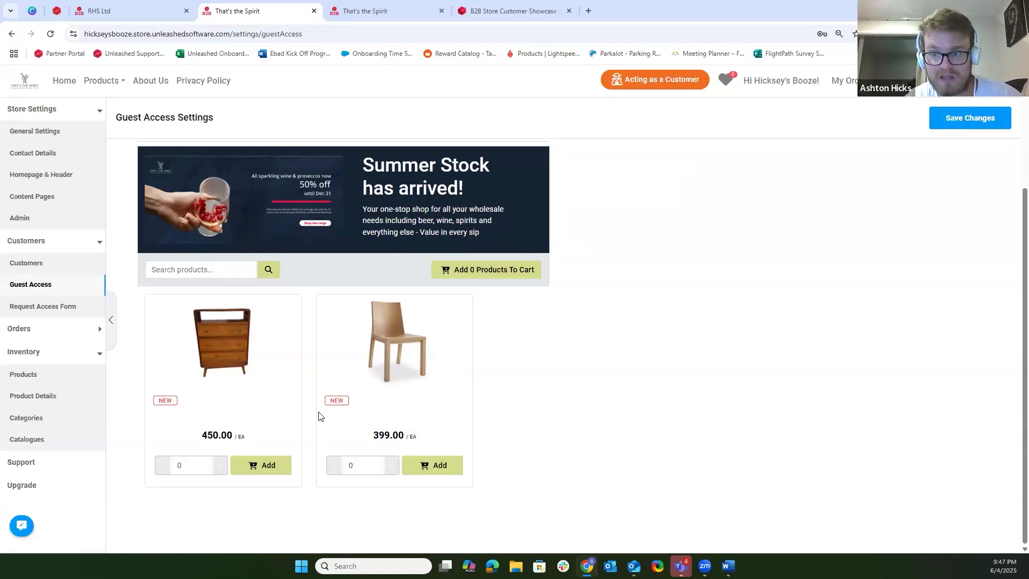
scroll(413, 309, "up", 3)
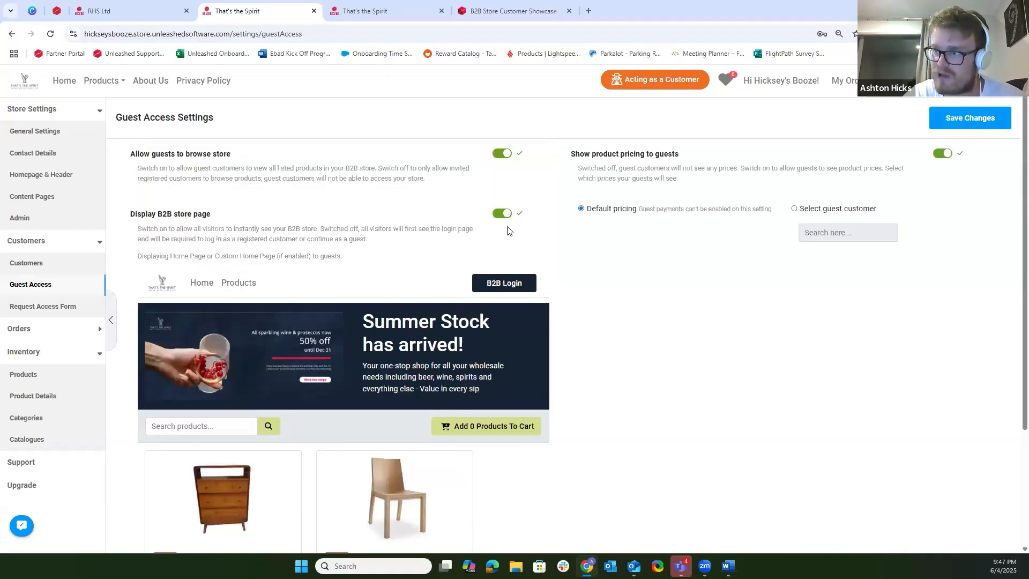
left_click(502, 213)
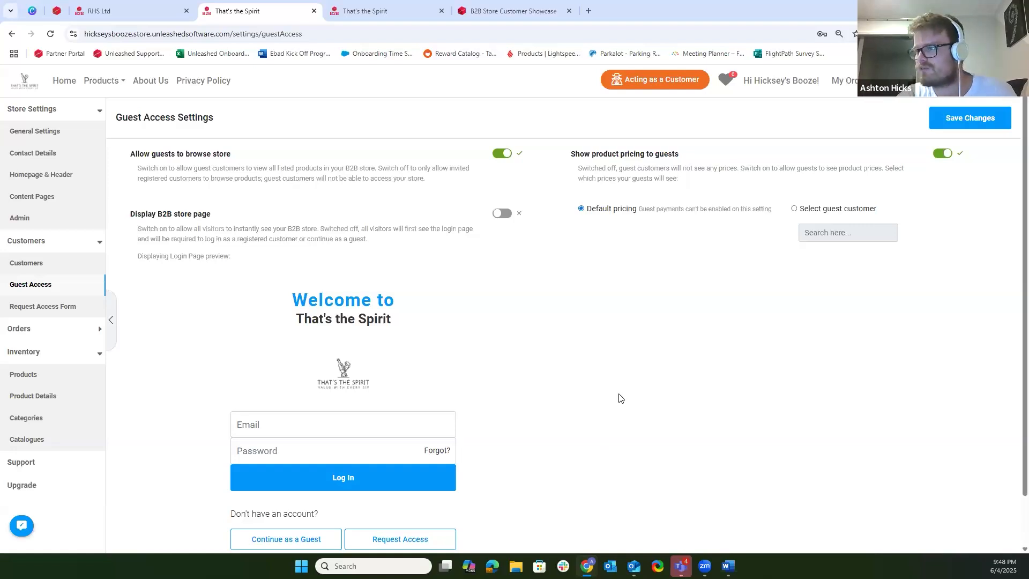
Try hiding product pricing from guests and using Select guest customer for prices, and restore guest pricing with Default pricing.
left_click(944, 156)
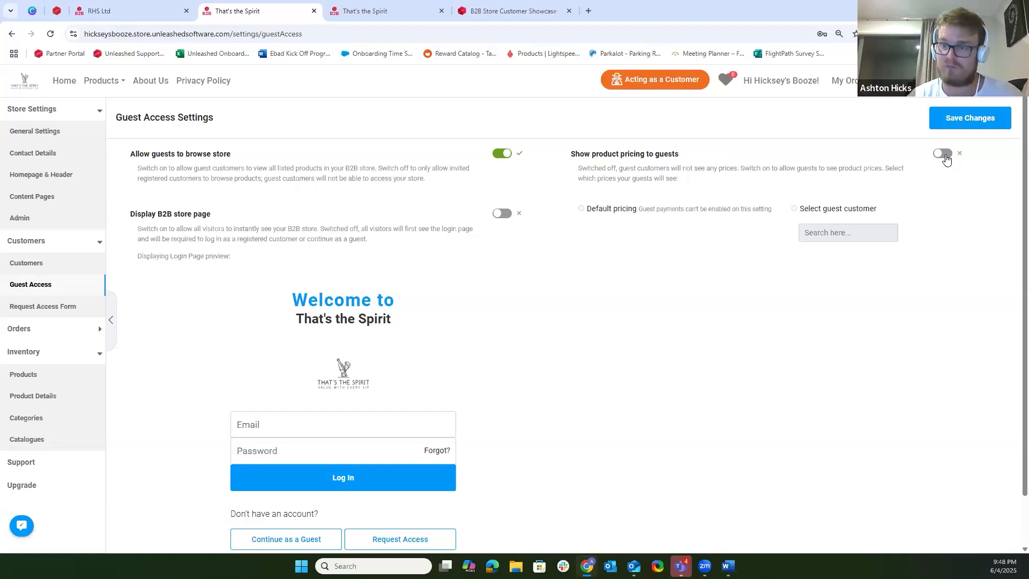
left_click(945, 155)
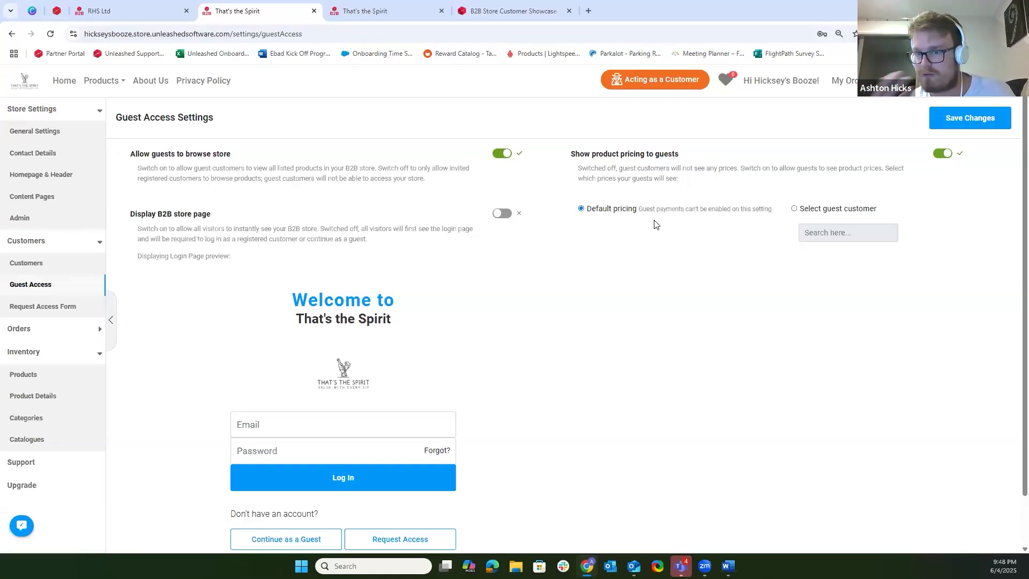
left_click(794, 209)
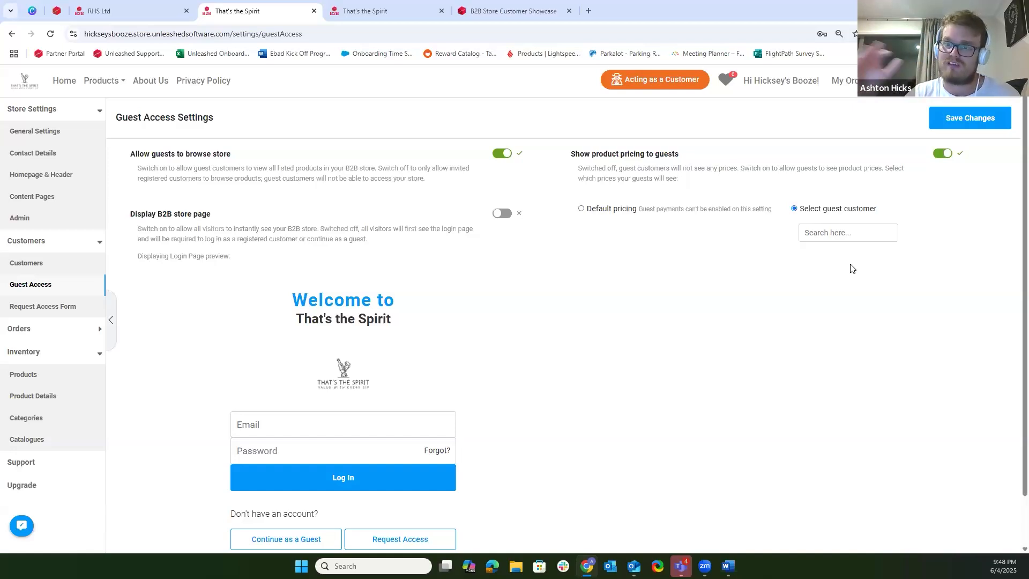
left_click(603, 208)
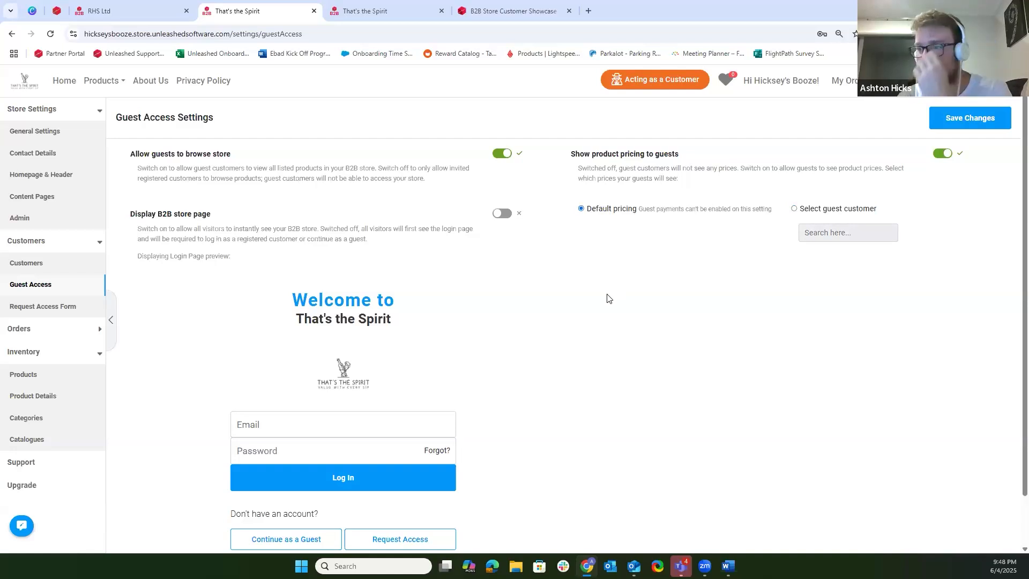
scroll(608, 299, "down", 1)
Open the request access form settings, and switch customer access requests from the login page off and back on.
left_click(49, 306)
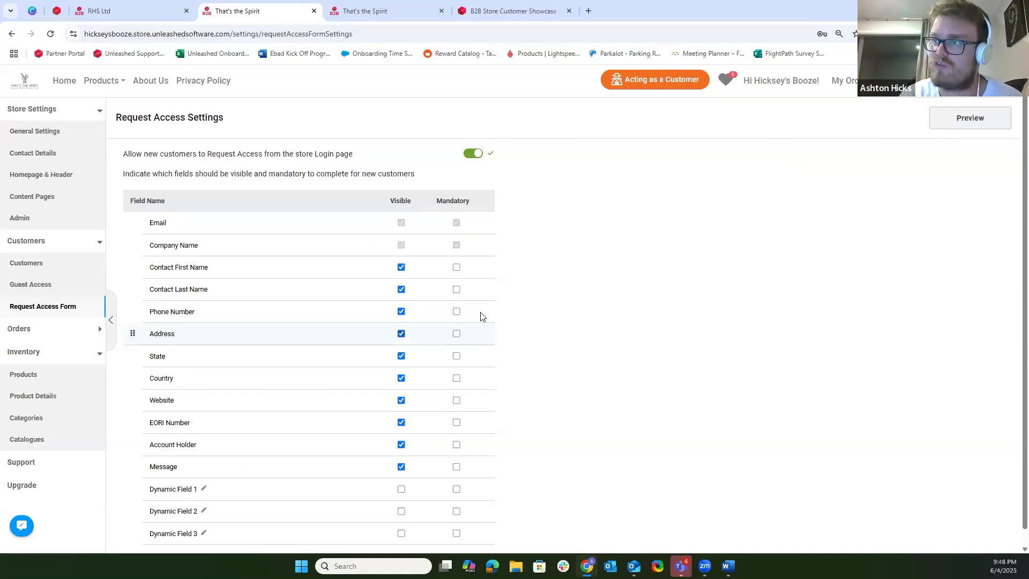
left_click(468, 154)
left_click(468, 154)
Try making the Country field mandatory, and open the name of Dynamic Field 1 for editing without changing it.
scroll(308, 321, "down", 1)
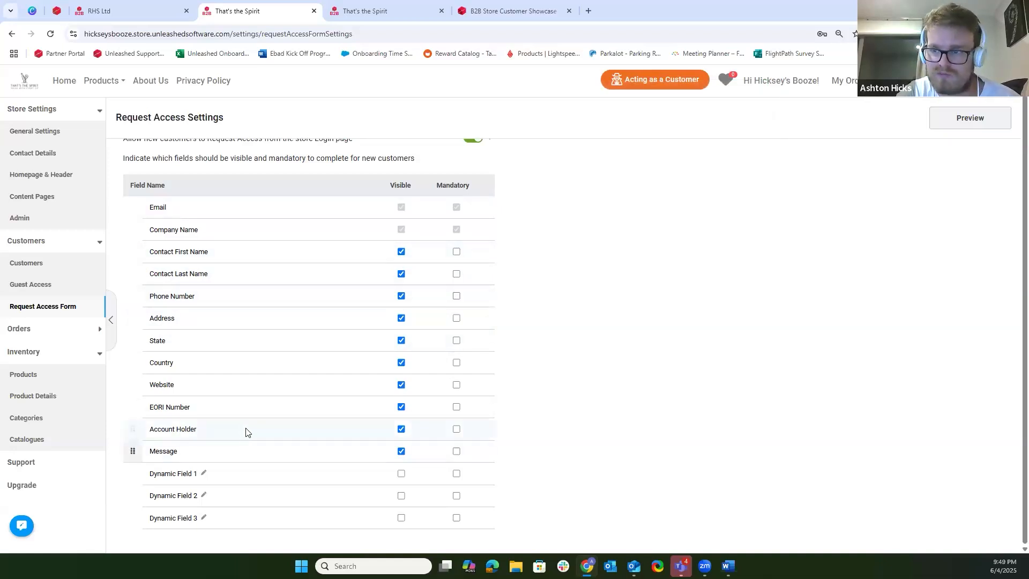
left_click(456, 363)
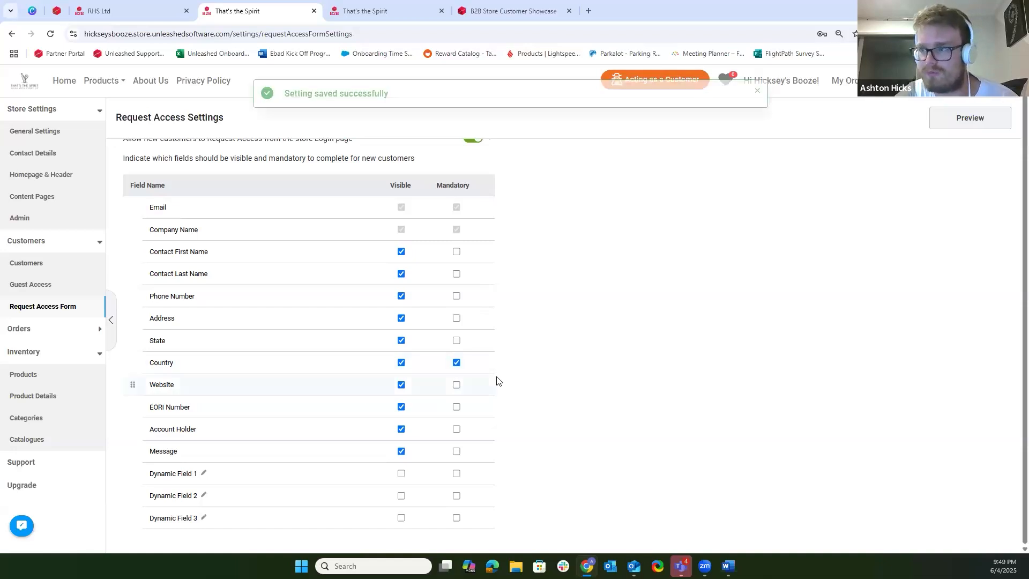
left_click(456, 364)
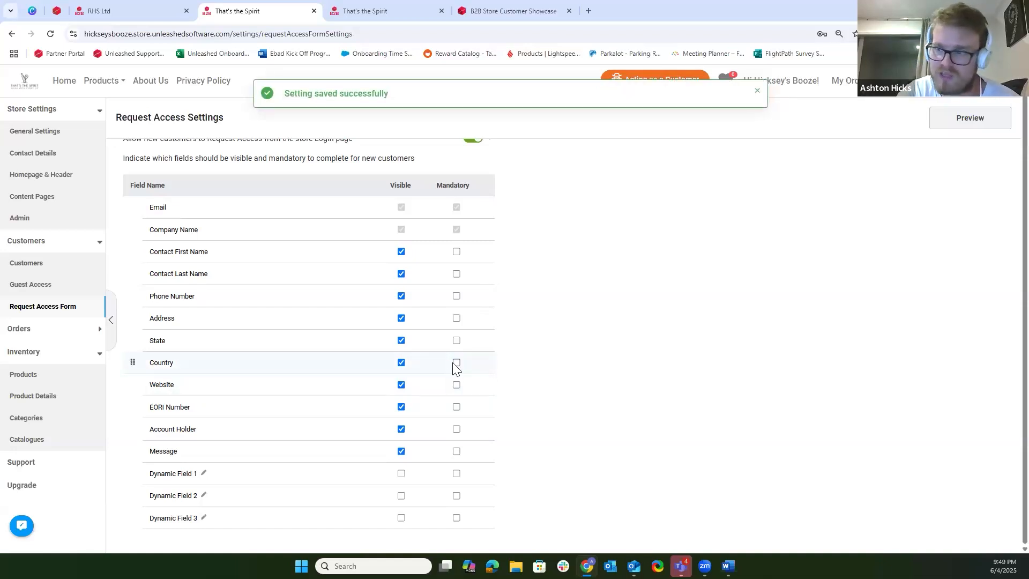
left_click(203, 474)
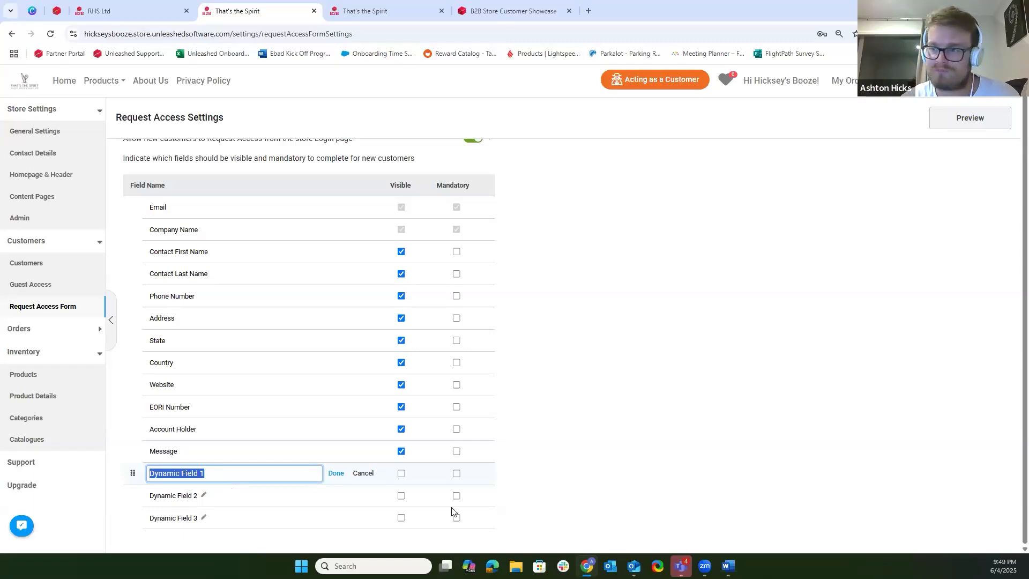
left_click(534, 349)
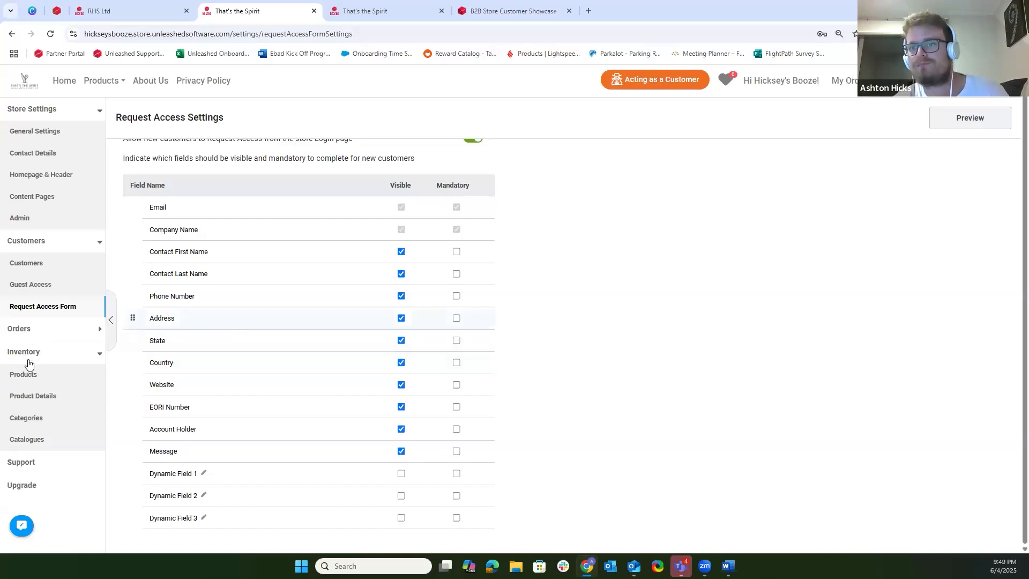
Open the order payment settings to examine the Stripe connection and the payment options for registered customers and guests.
left_click(44, 330)
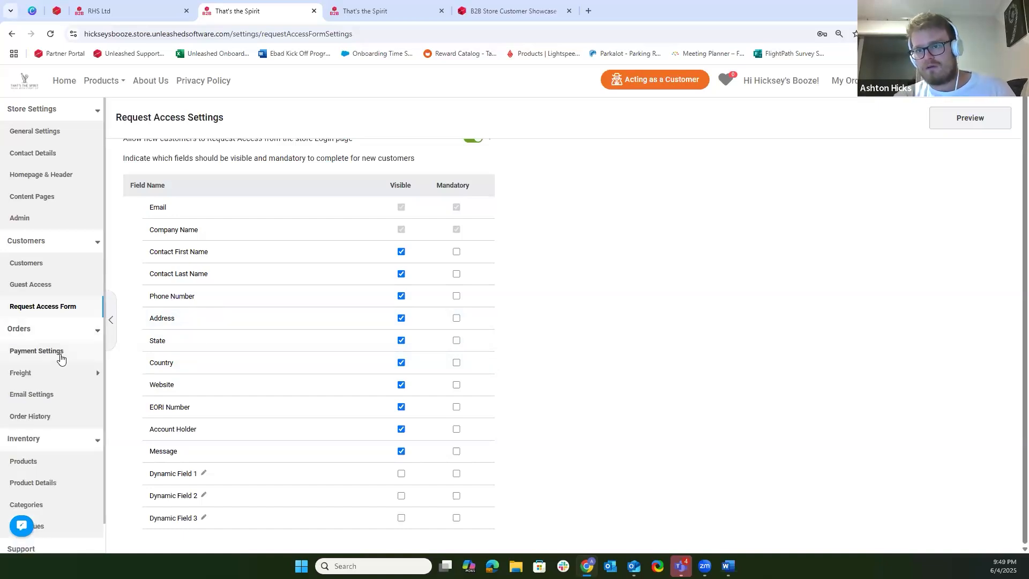
left_click(60, 352)
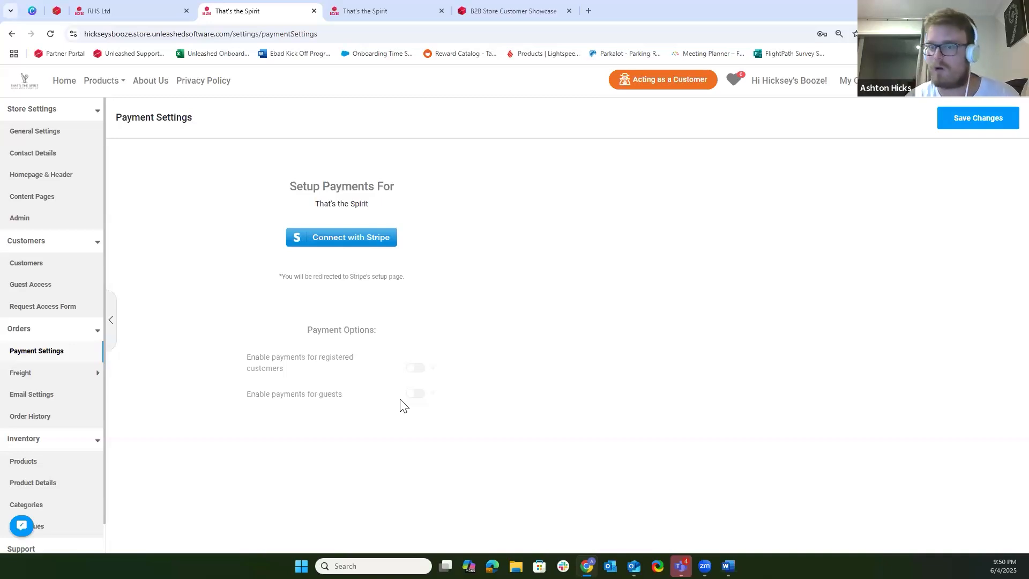
Switch on Add Freight to Checkout and Add Freight Tax in the freight settings.
left_click(24, 374)
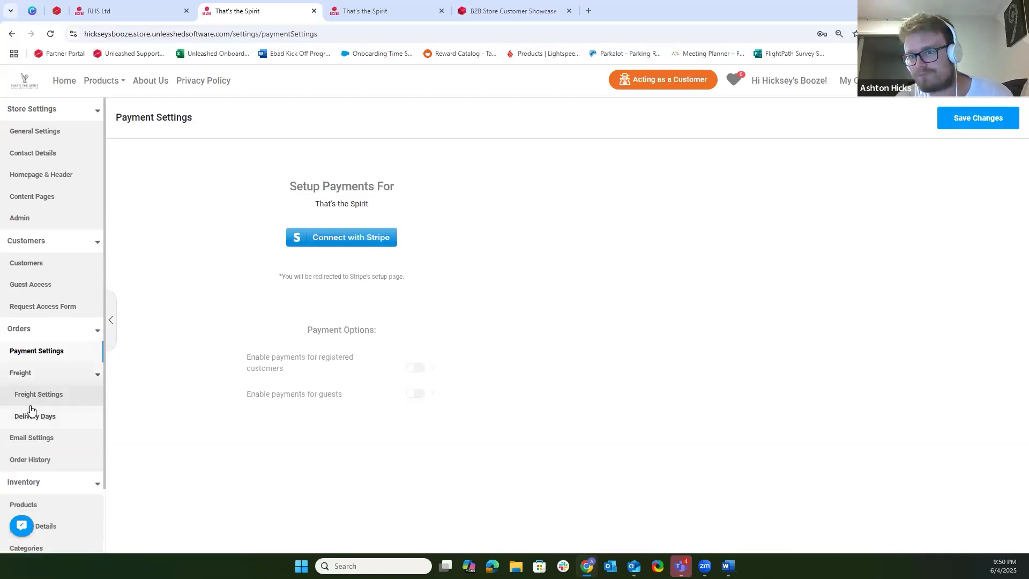
left_click(33, 397)
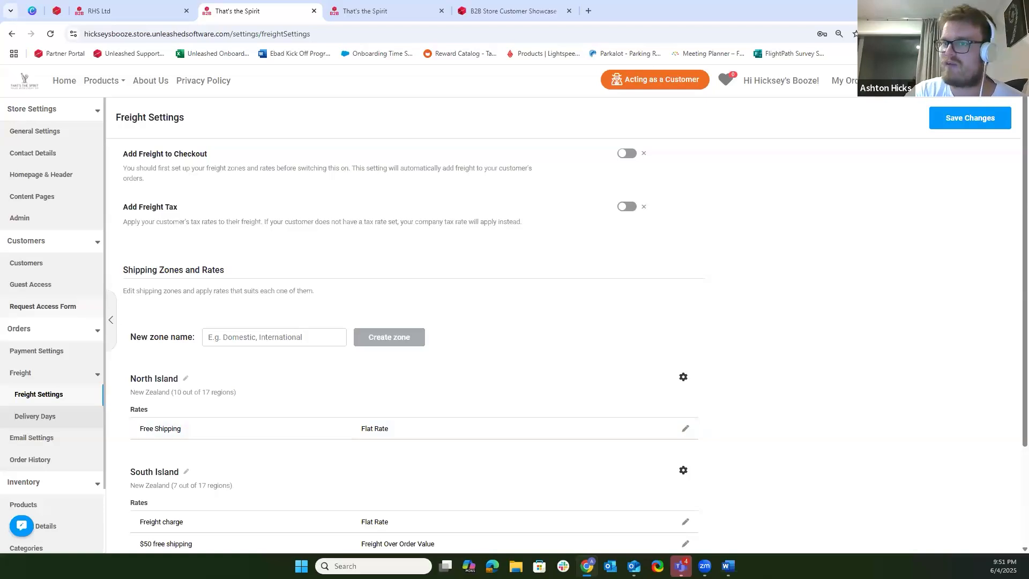
left_click(625, 154)
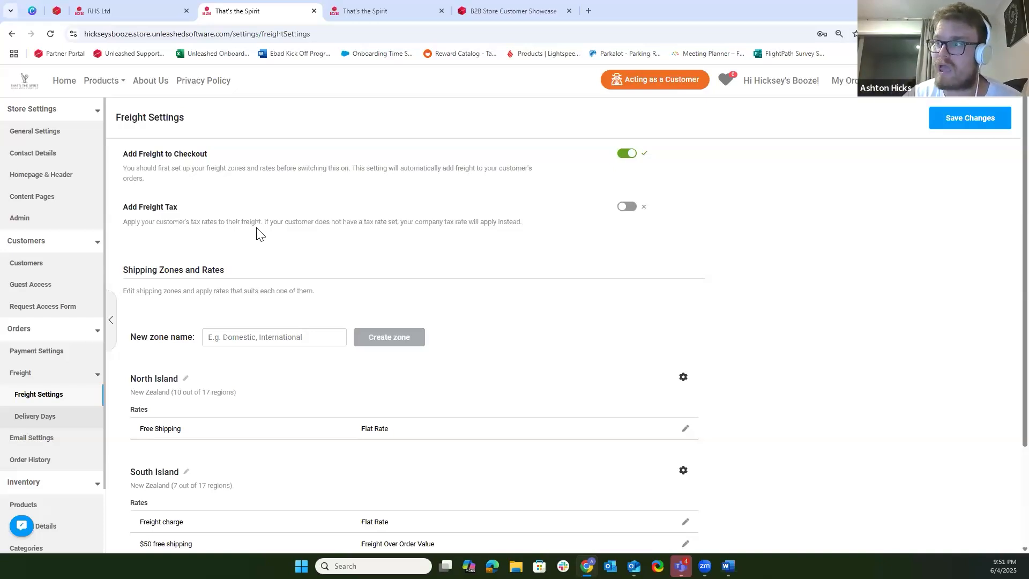
left_click(623, 208)
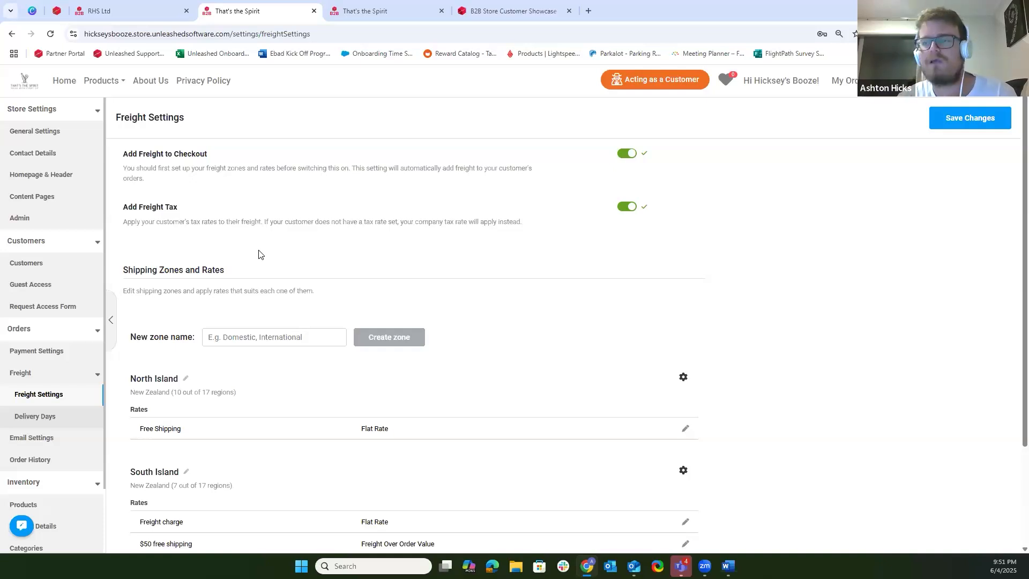
Open the North Island zone's Free Shipping flat rate to examine its price for each sell price tier.
scroll(258, 254, "down", 2)
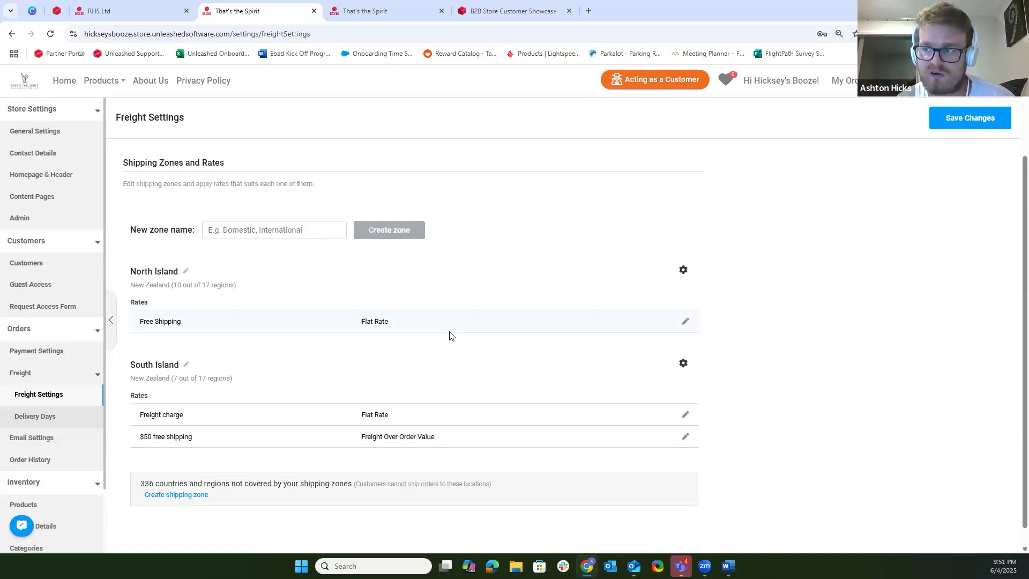
left_click(418, 325)
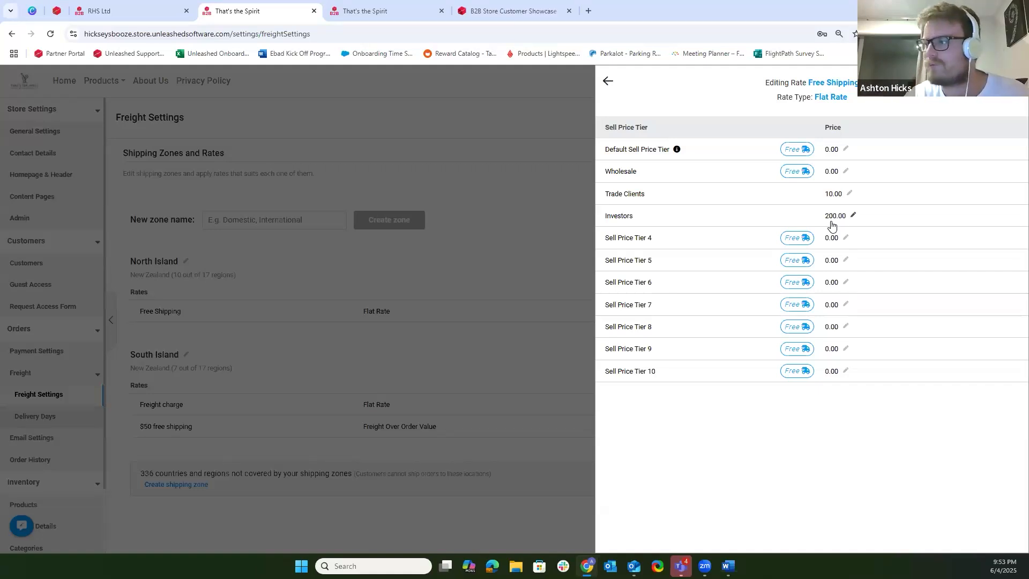
left_click(608, 86)
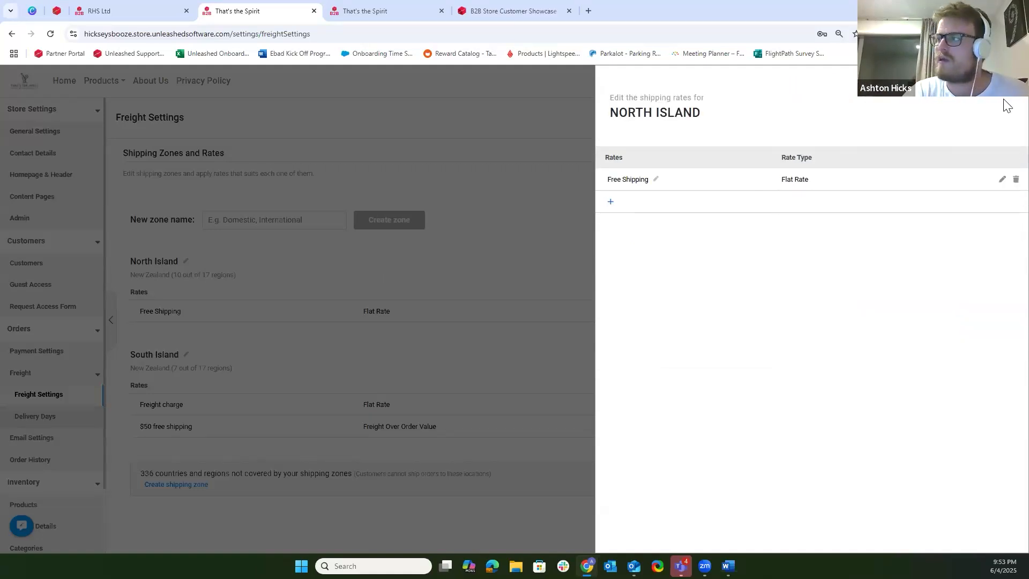
left_click(365, 419)
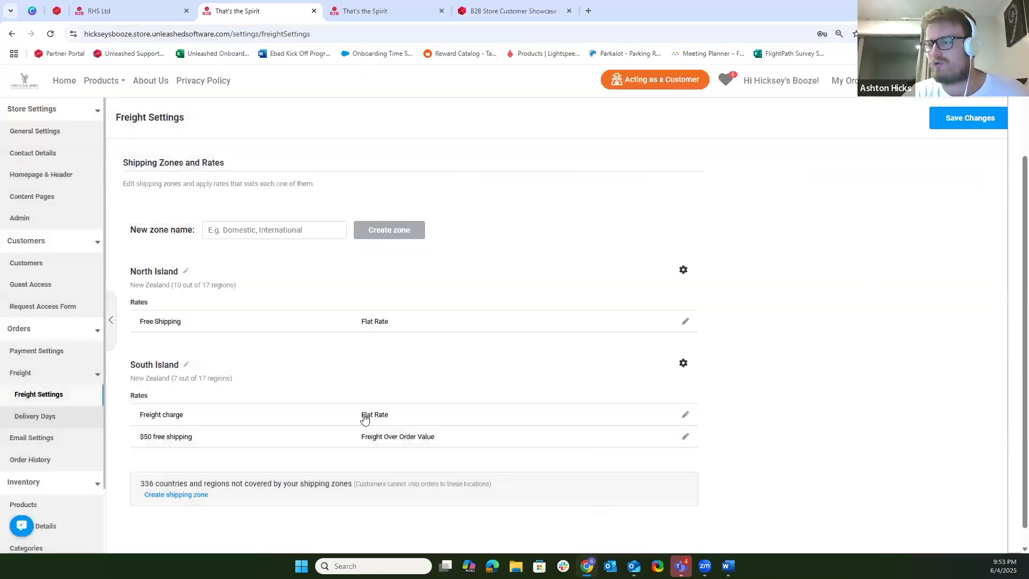
Set the Wholesale tier's price to 5.00 in the South Island zone's $50 free shipping rate.
left_click(454, 441)
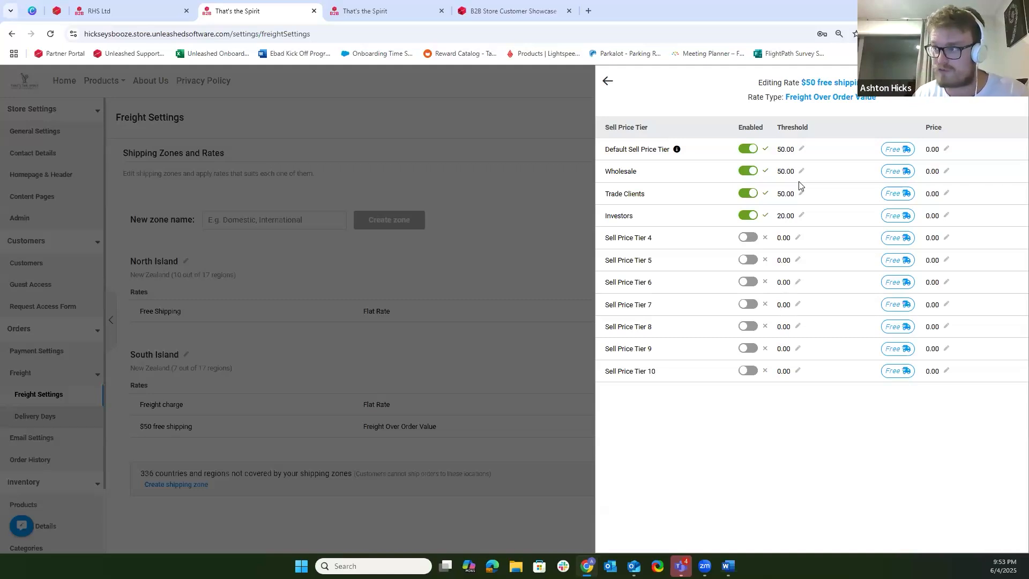
left_click(946, 171)
type("5")
left_click(991, 171)
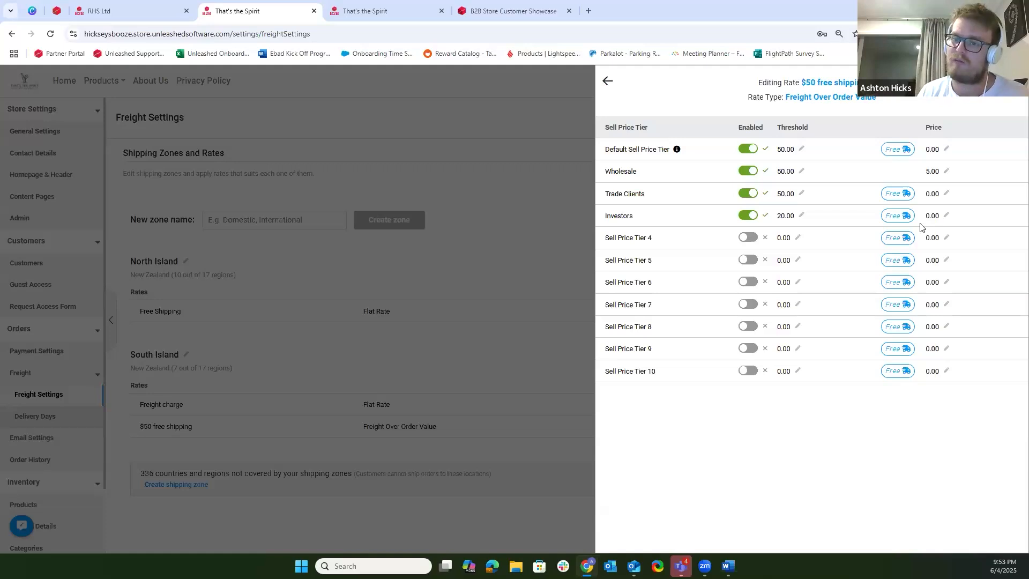
left_click(607, 80)
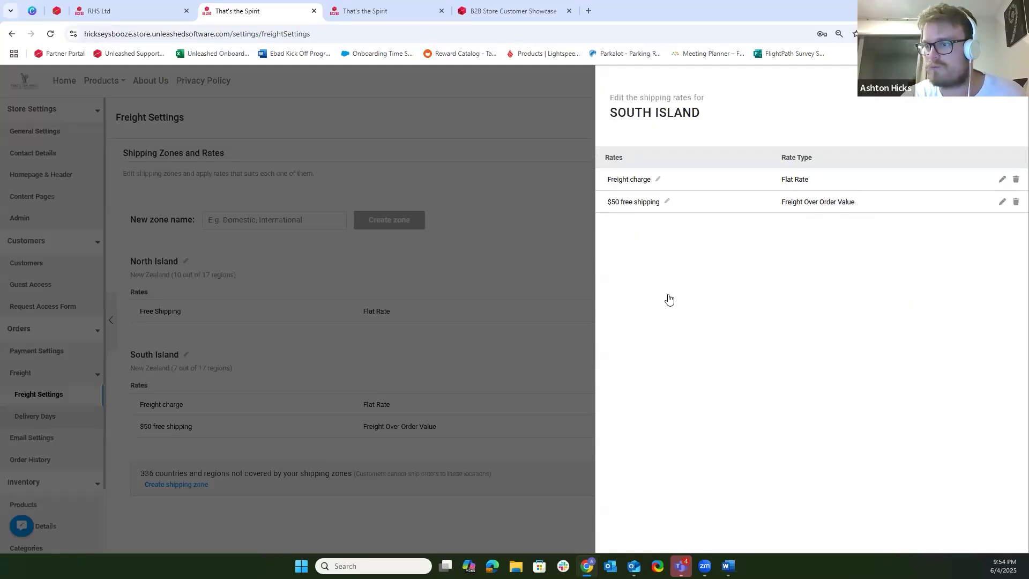
left_click(575, 279)
Open the Delivery Days settings to examine the delivery weekdays and the custom no-delivery period.
left_click(71, 359)
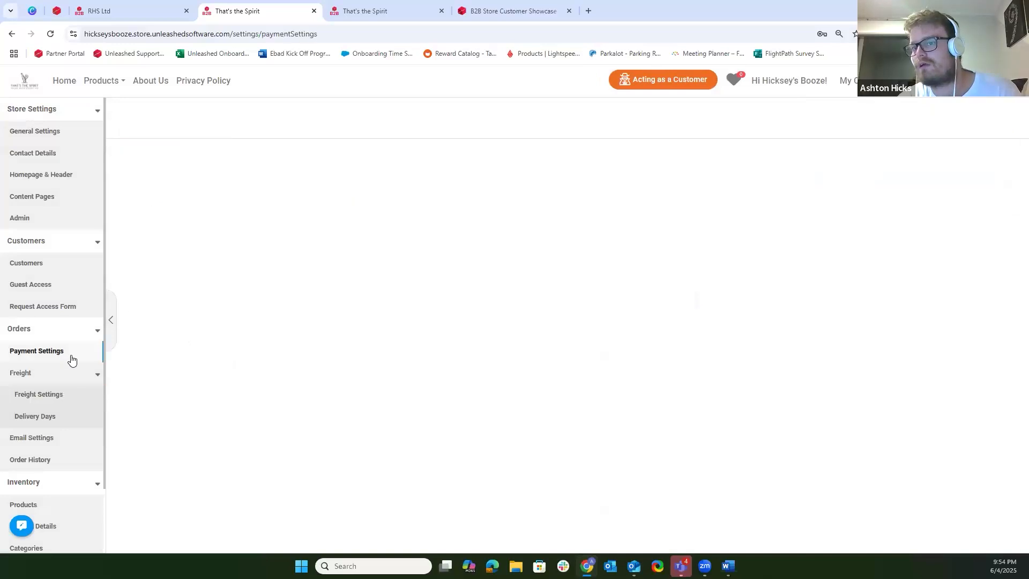
left_click(65, 418)
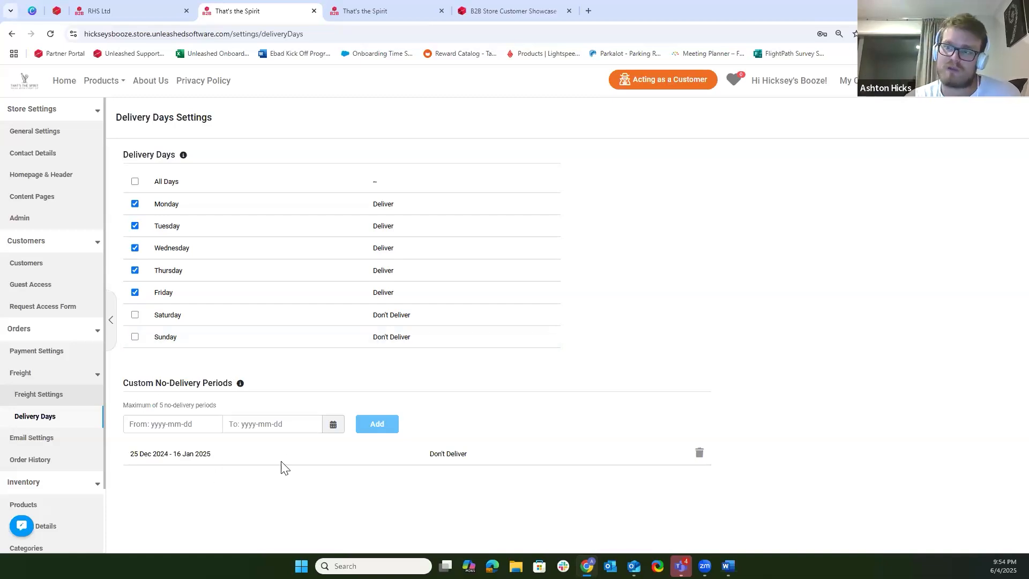
left_click_drag(127, 456, 218, 460)
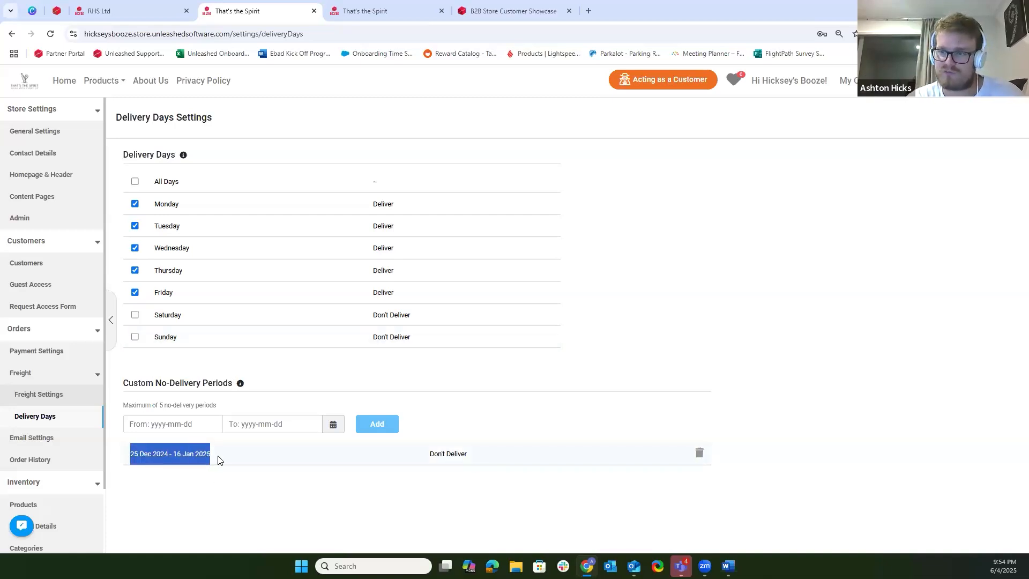
left_click(244, 494)
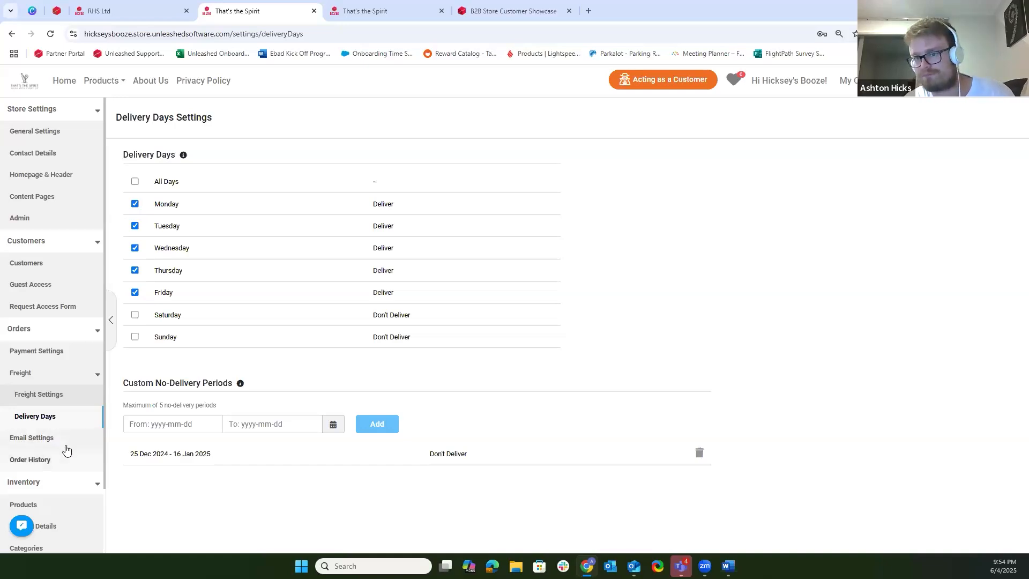
Open the Email Settings and view the customer's Order Request email template, discarding any changes.
left_click(32, 438)
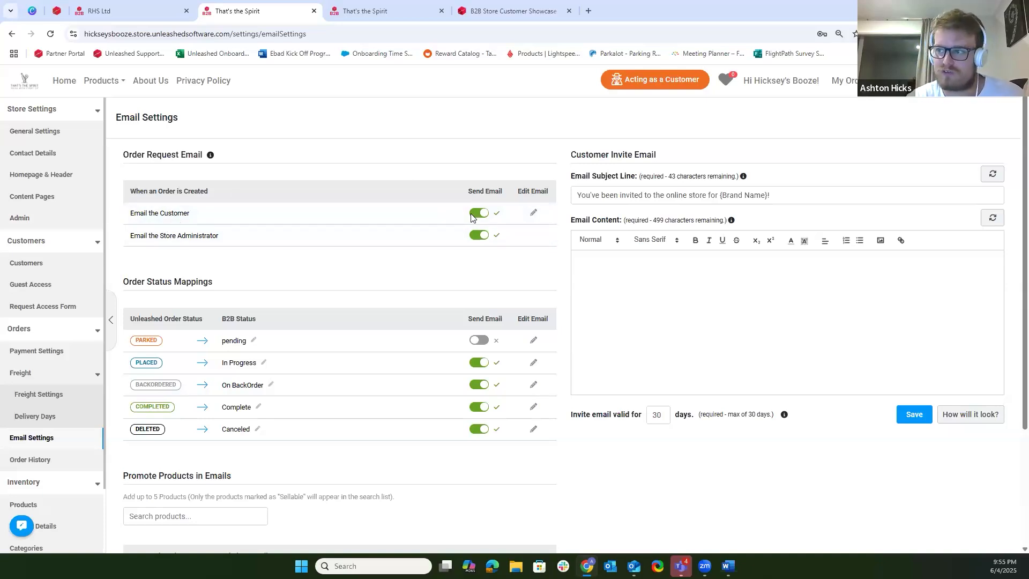
left_click(533, 213)
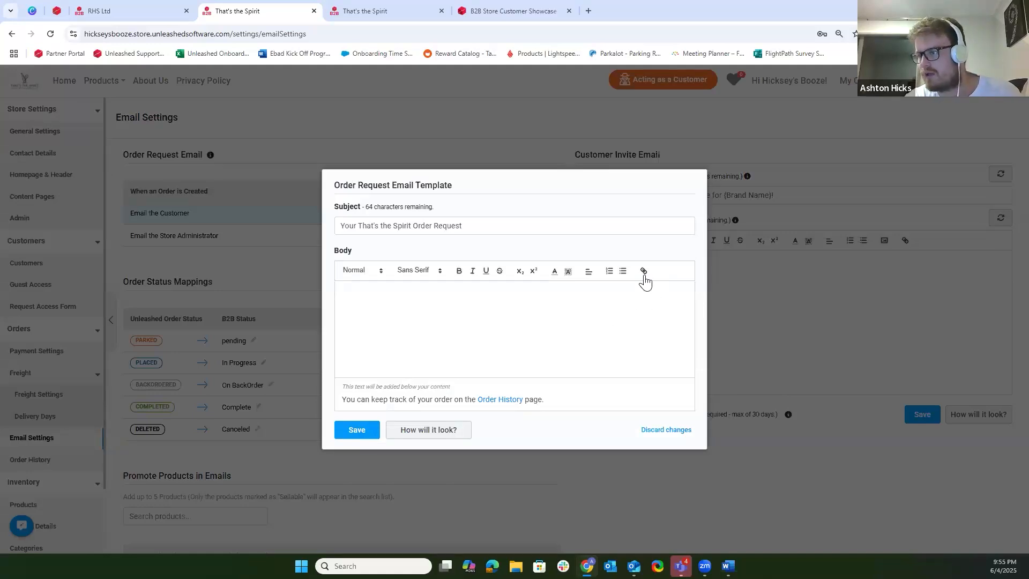
left_click(538, 301)
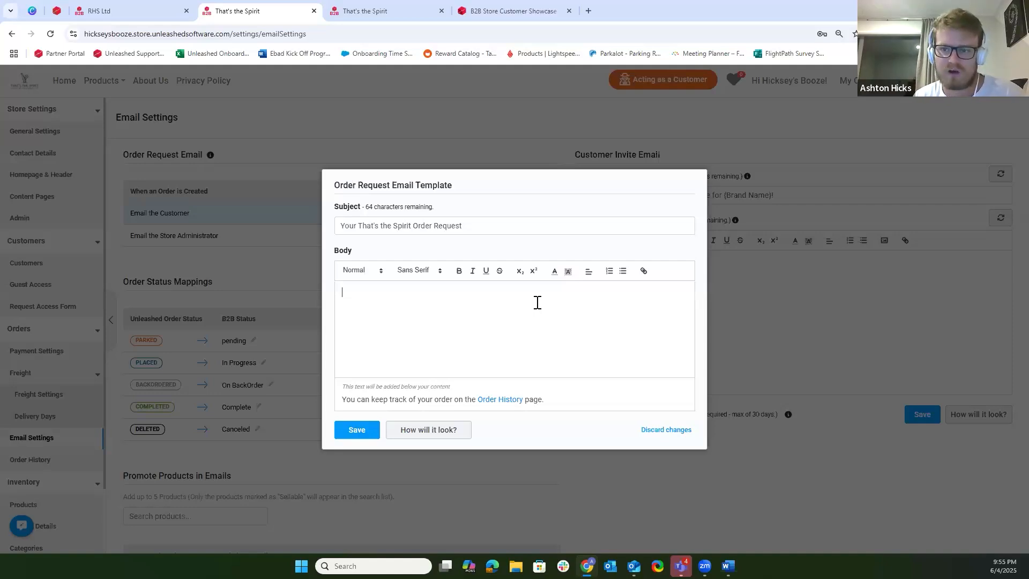
left_click(659, 430)
left_click(544, 329)
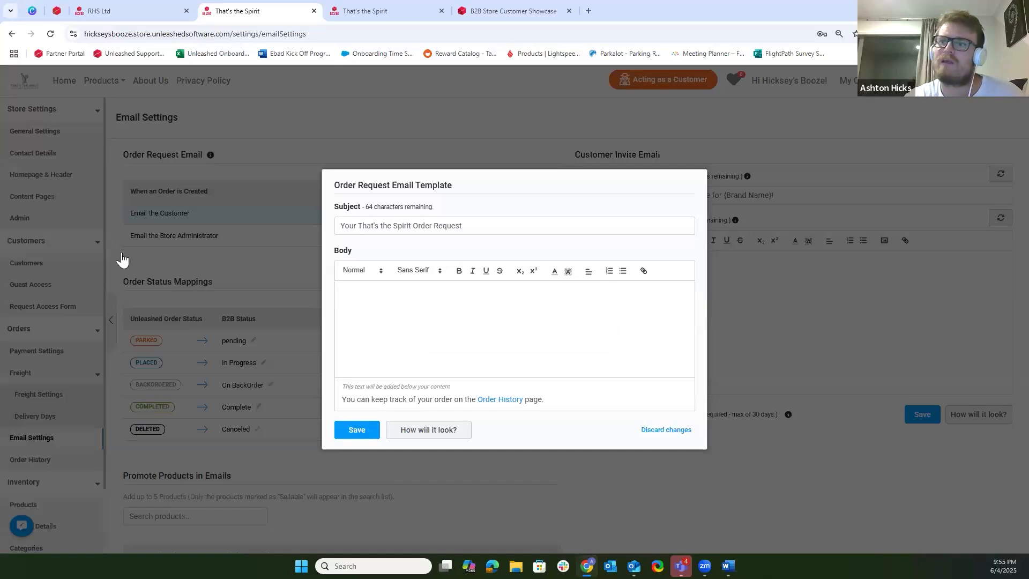
left_click(686, 430)
left_click(490, 332)
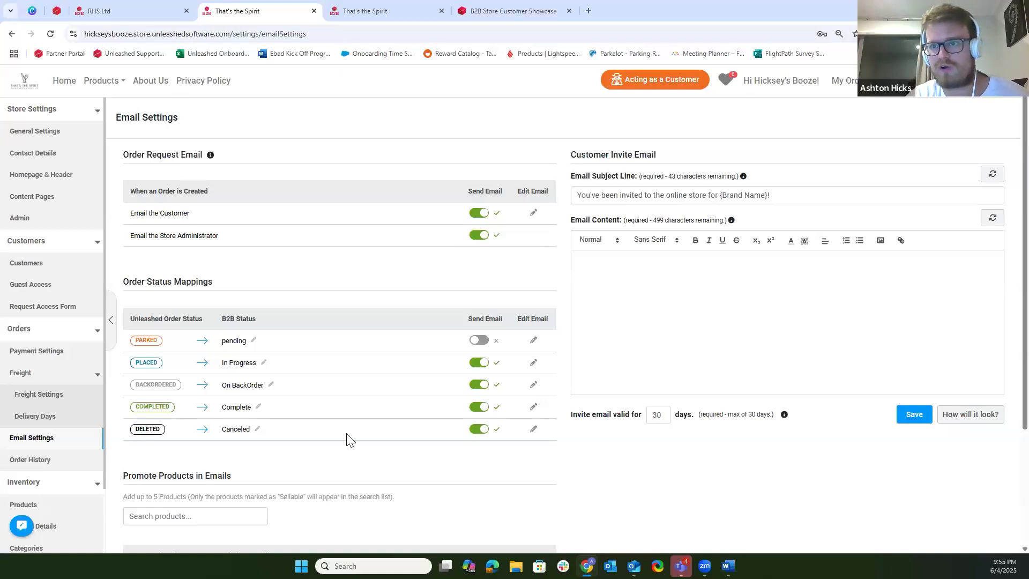
Open the Contact Details settings to examine the store's contact email address.
left_click(62, 157)
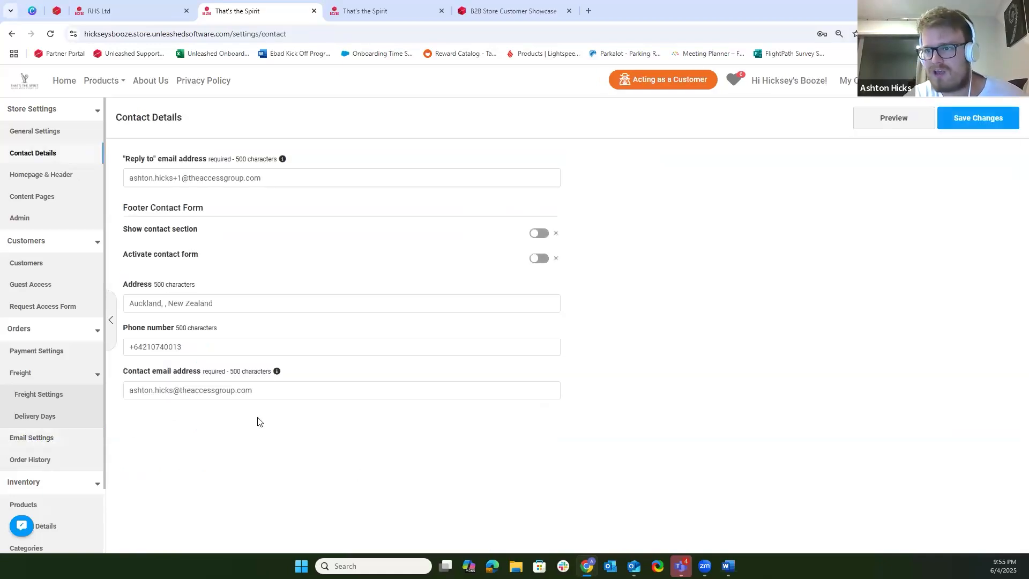
triple_click(195, 388)
left_click(277, 459)
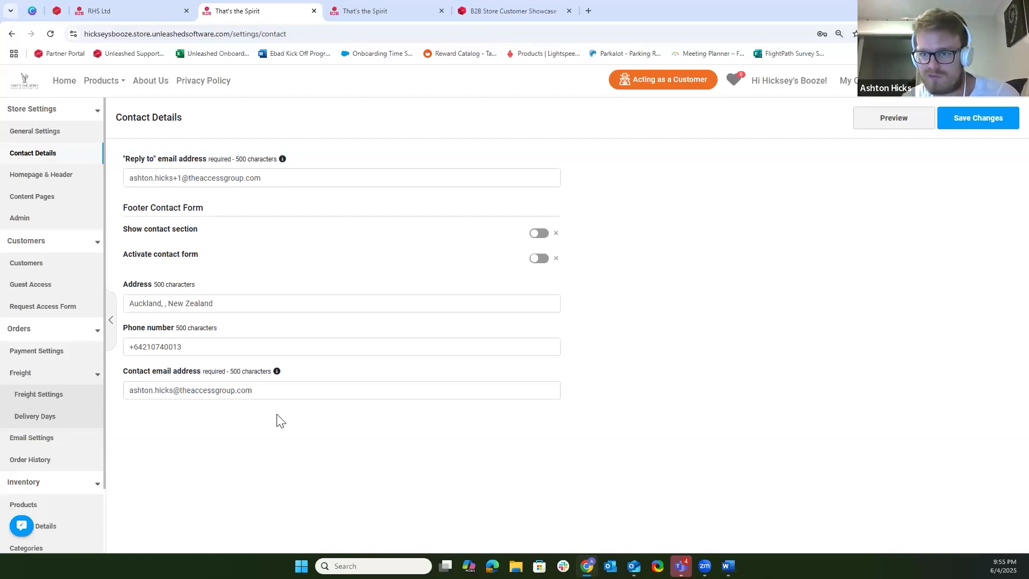
Return to the Email Settings and view the email template for the Complete order status, leaving it unedited.
left_click(39, 439)
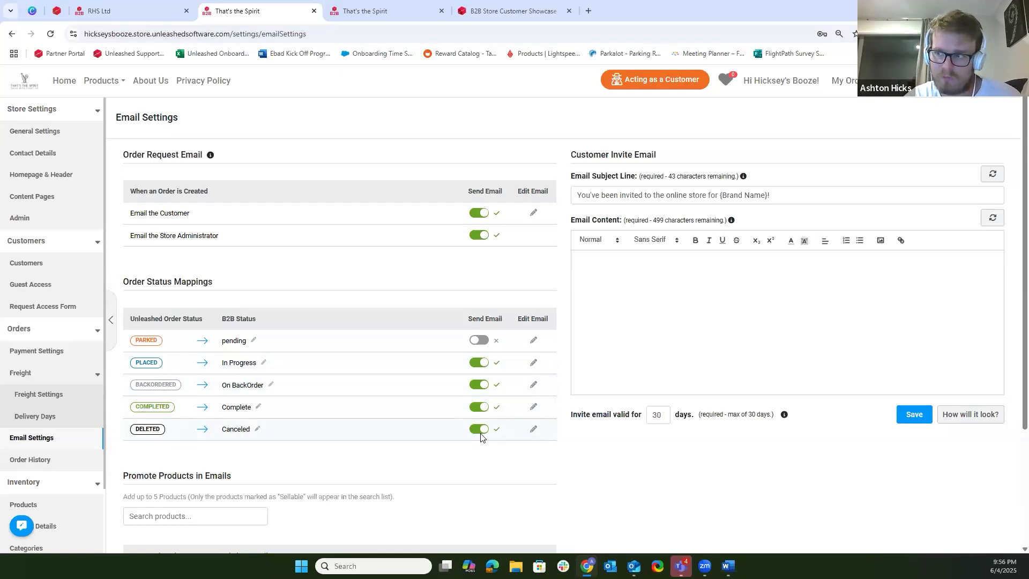
left_click(534, 408)
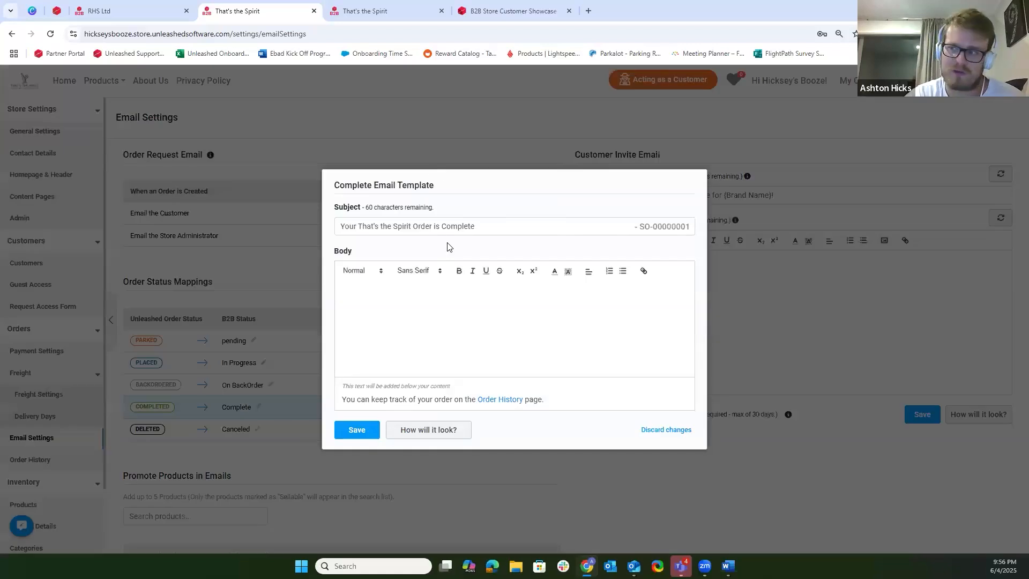
left_click(543, 451)
left_click(480, 327)
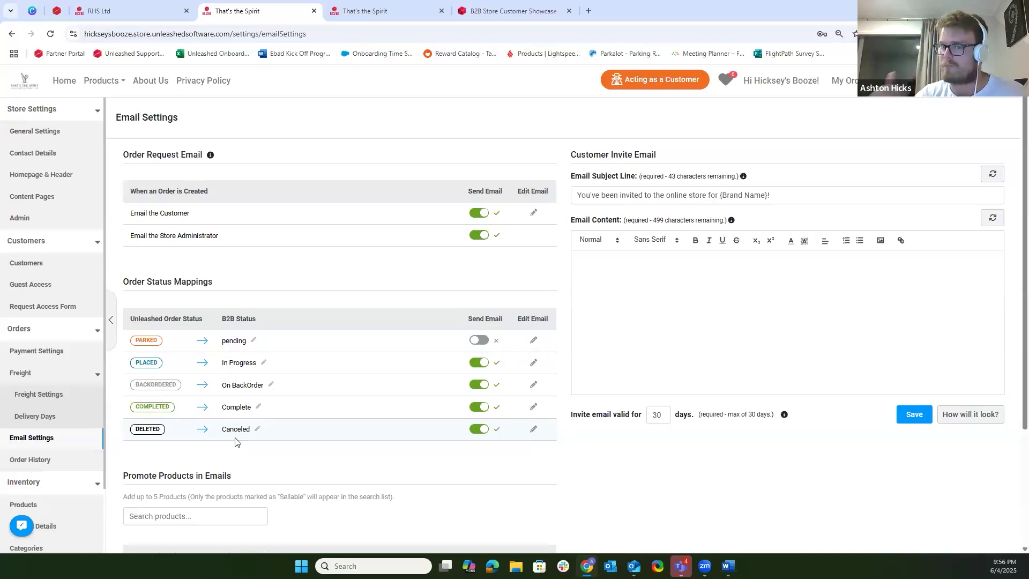
Examine the products promoted in emails and the Customer Invite Email's subject and content.
scroll(306, 437, "down", 3)
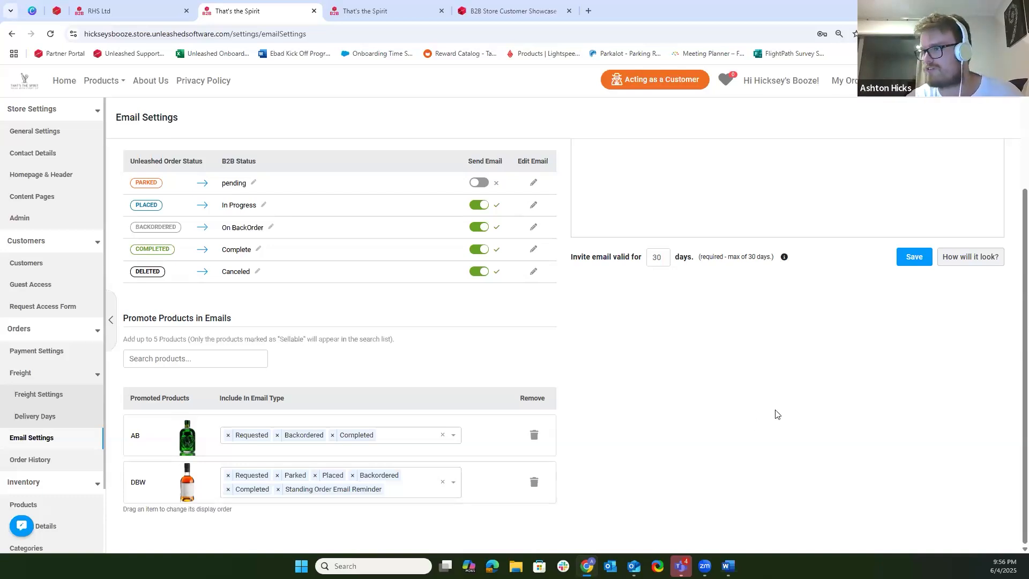
scroll(708, 330, "up", 3)
left_click_drag(571, 155, 657, 153)
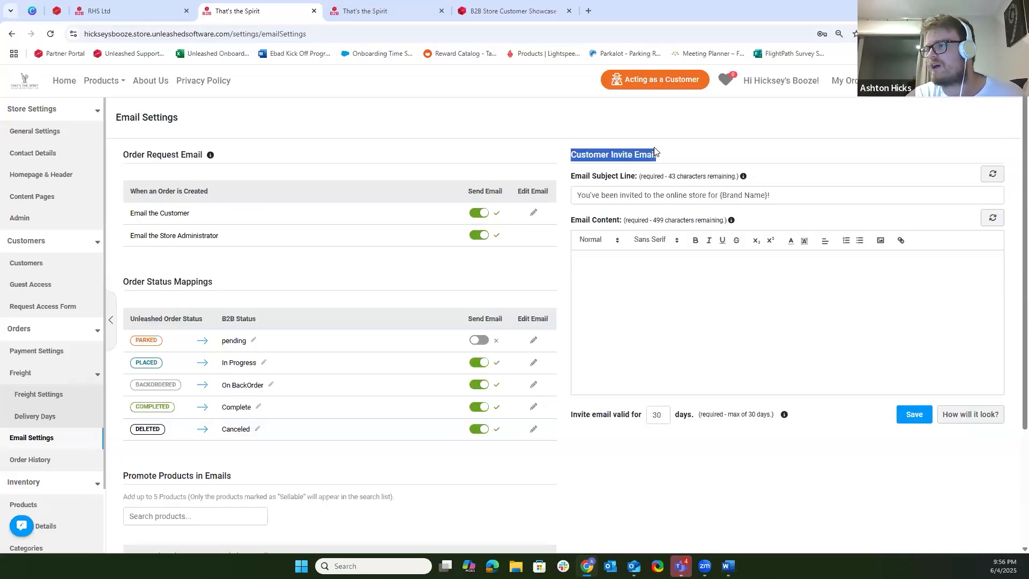
left_click(687, 317)
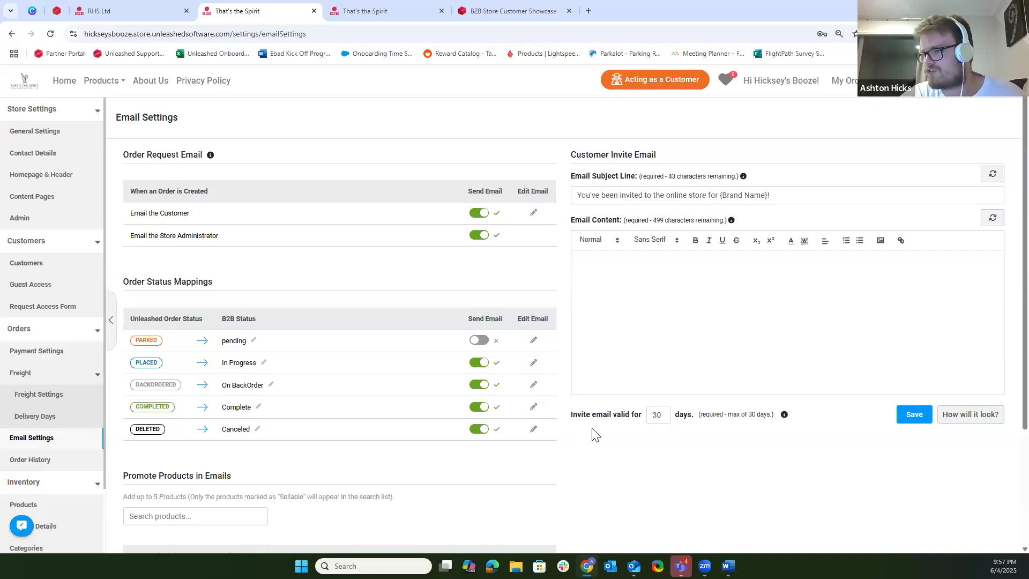
Check the invite email's validity period and its maximum, and preview how the customer invite email will look.
left_click(663, 416)
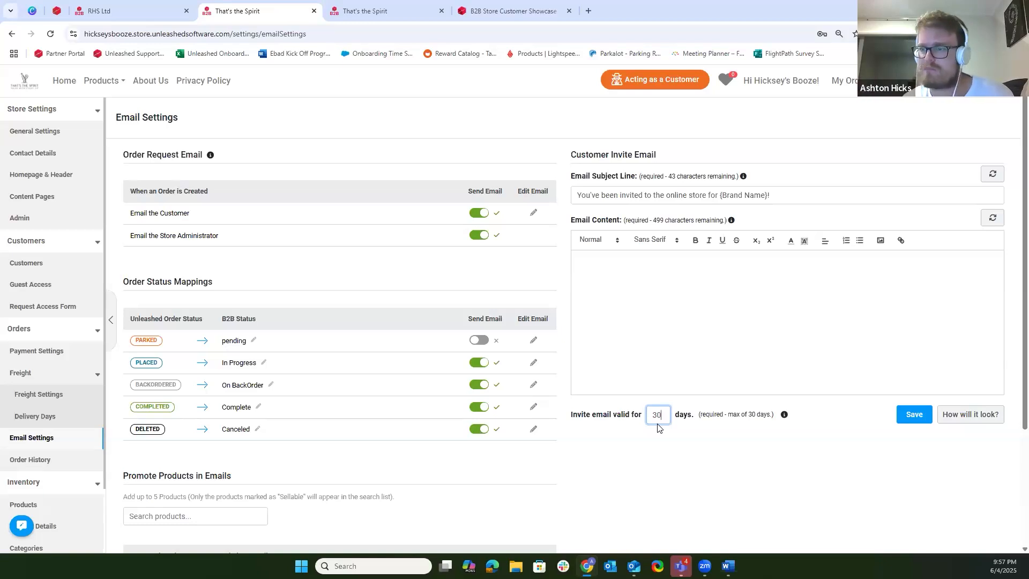
left_click_drag(770, 415, 674, 433)
left_click(661, 418)
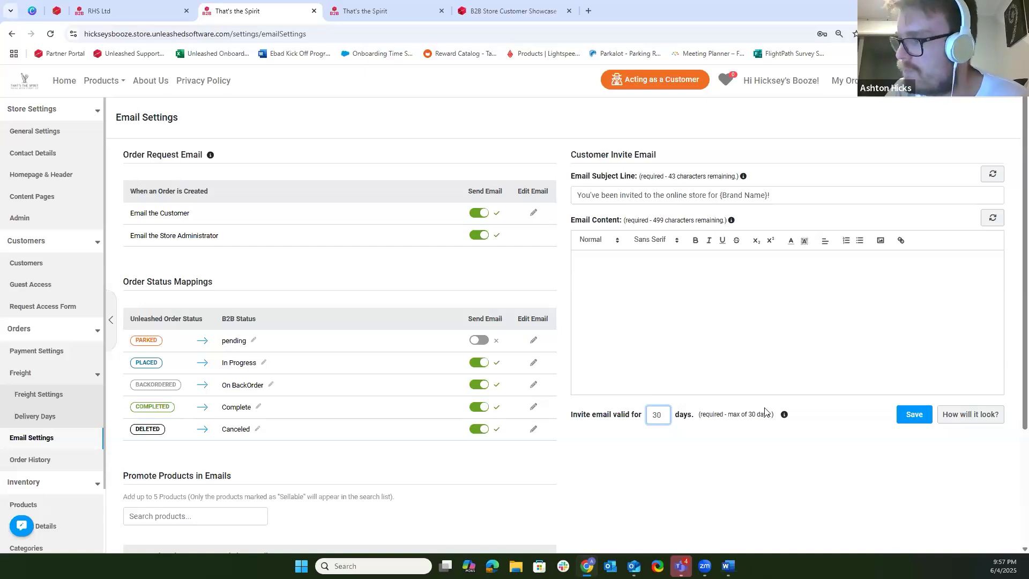
left_click(982, 415)
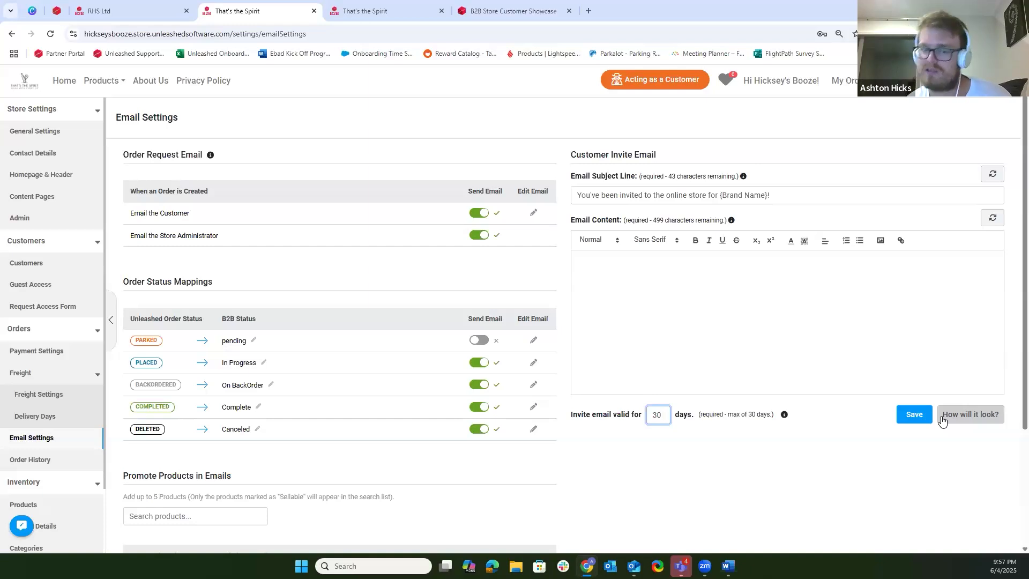
scroll(547, 381, "down", 3)
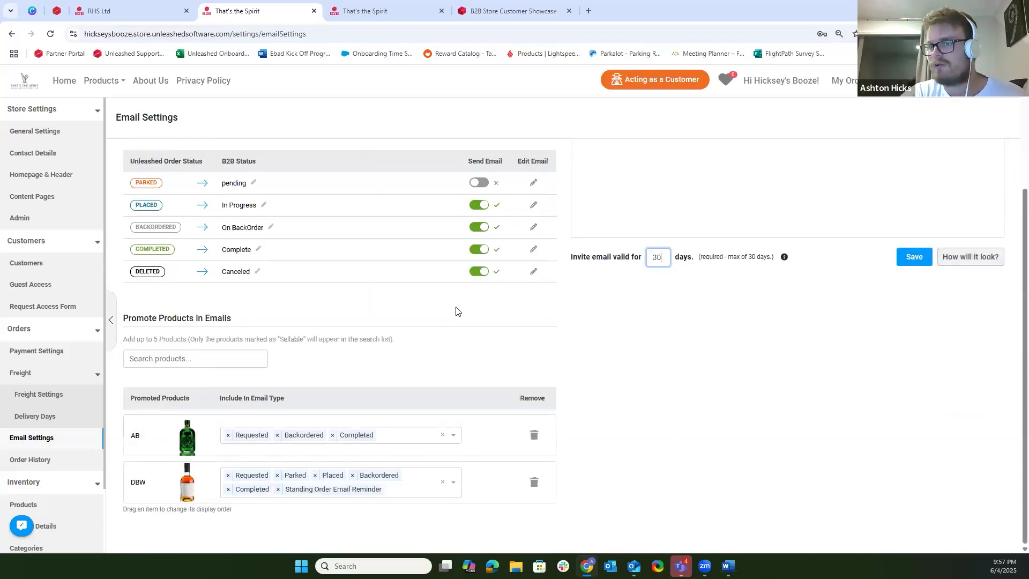
scroll(515, 326, "up", 3)
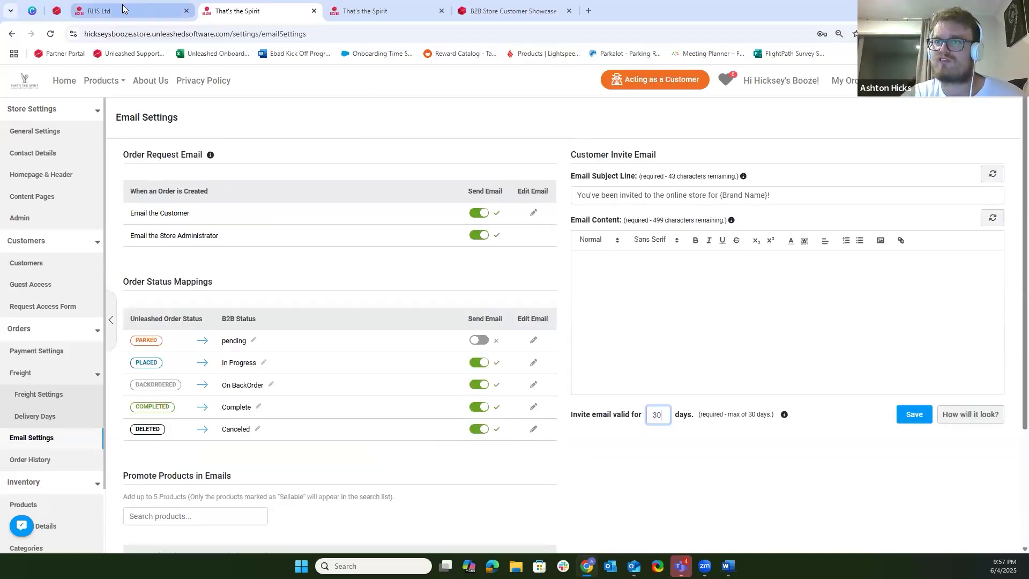
Switch to the B2B Portal page in Unleashed and open RHSLtdStoreDemo's configuration to examine its administrator, sales person and order settings.
mouse_move(129, 11)
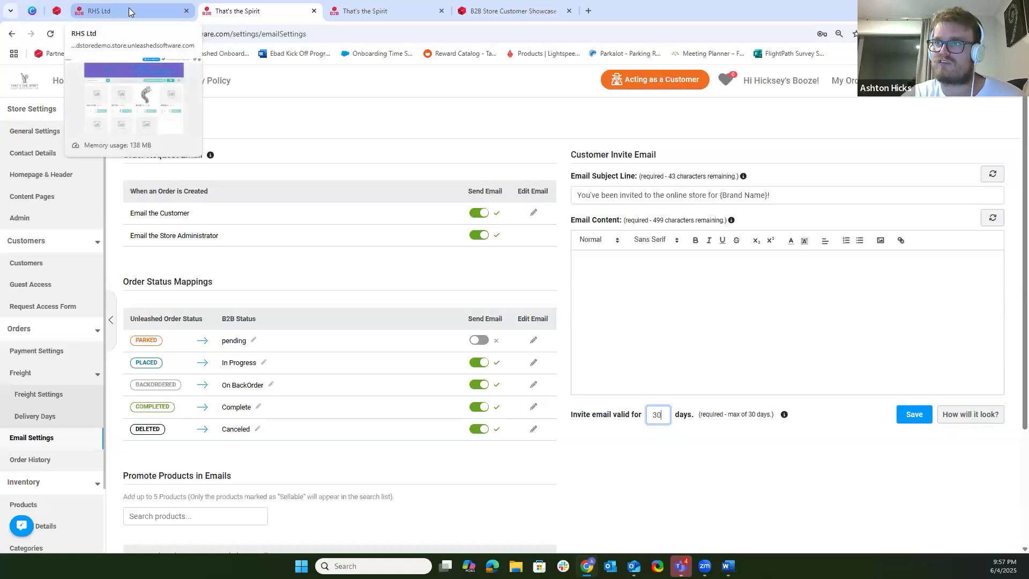
left_click(145, 10)
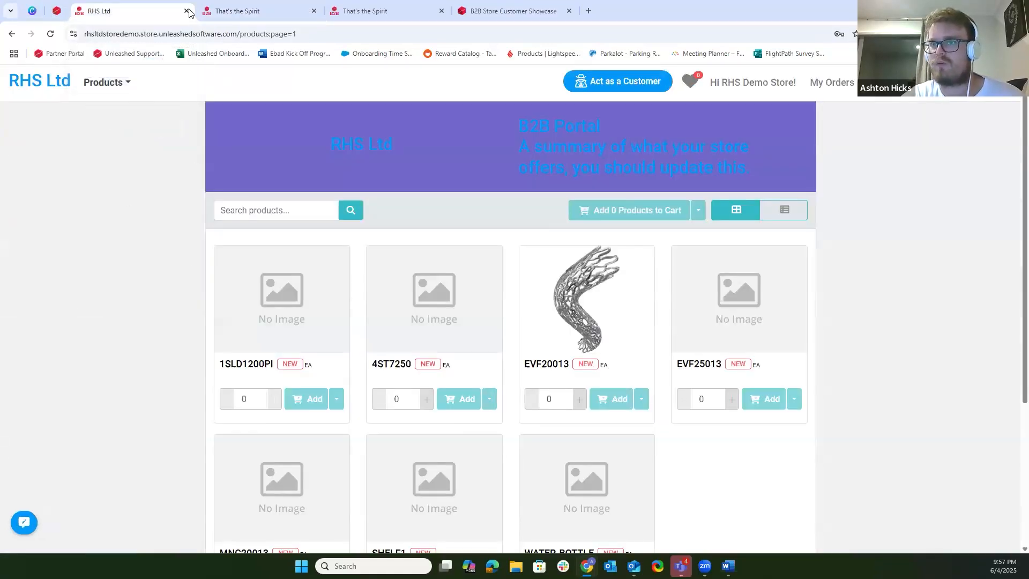
left_click(251, 11)
left_click(56, 11)
left_click(848, 321)
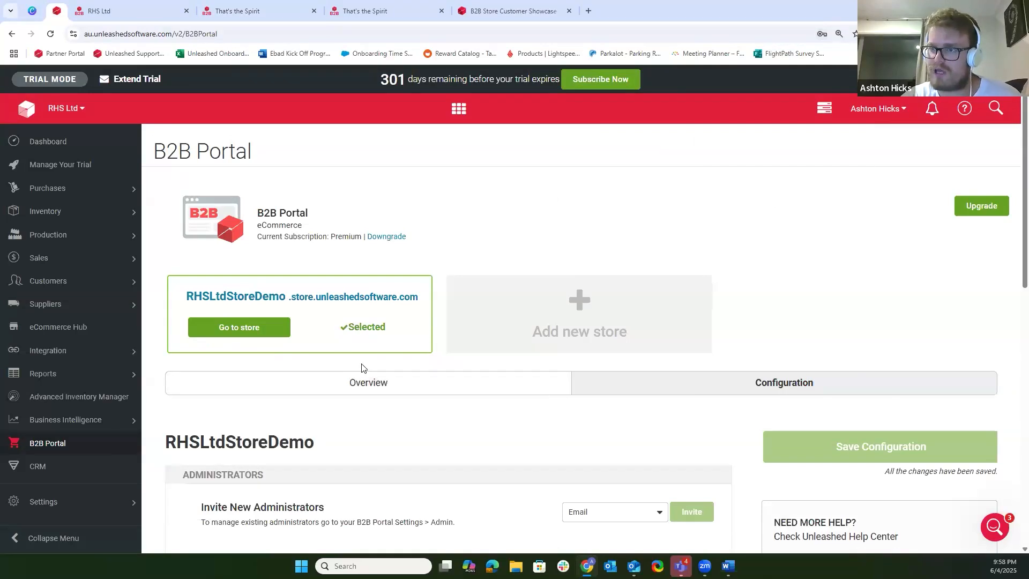
left_click(317, 391)
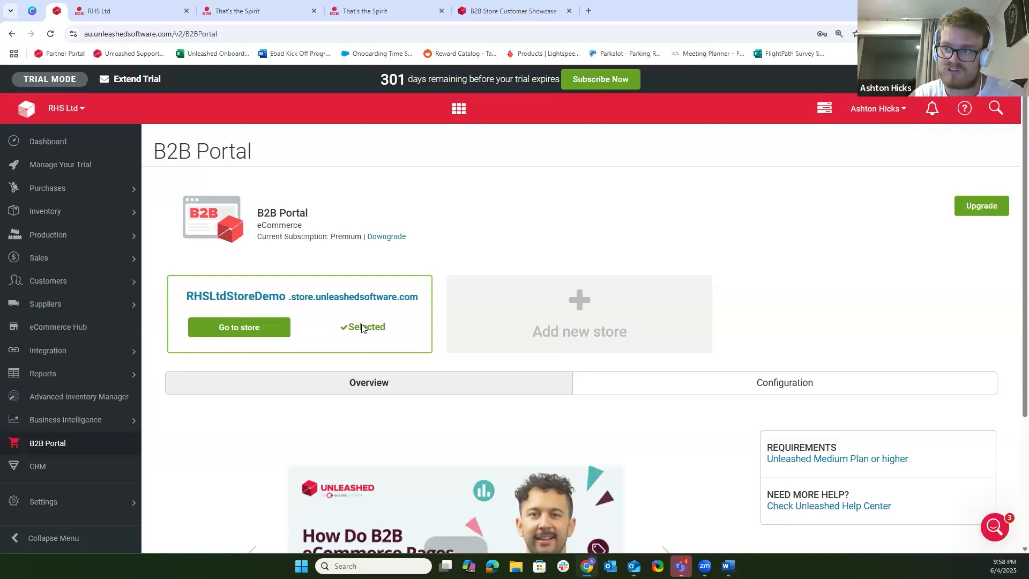
left_click(877, 385)
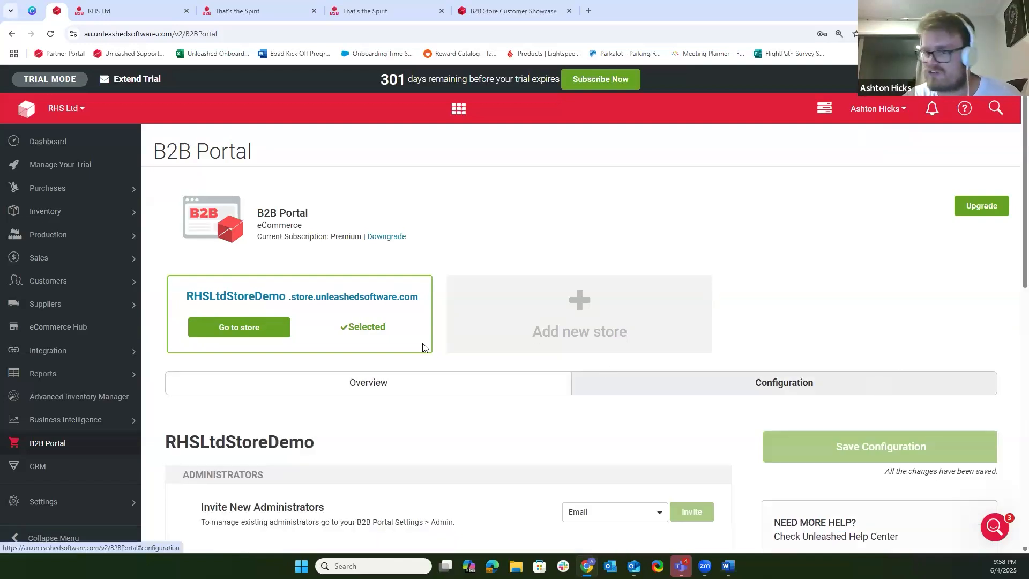
scroll(356, 337, "down", 4)
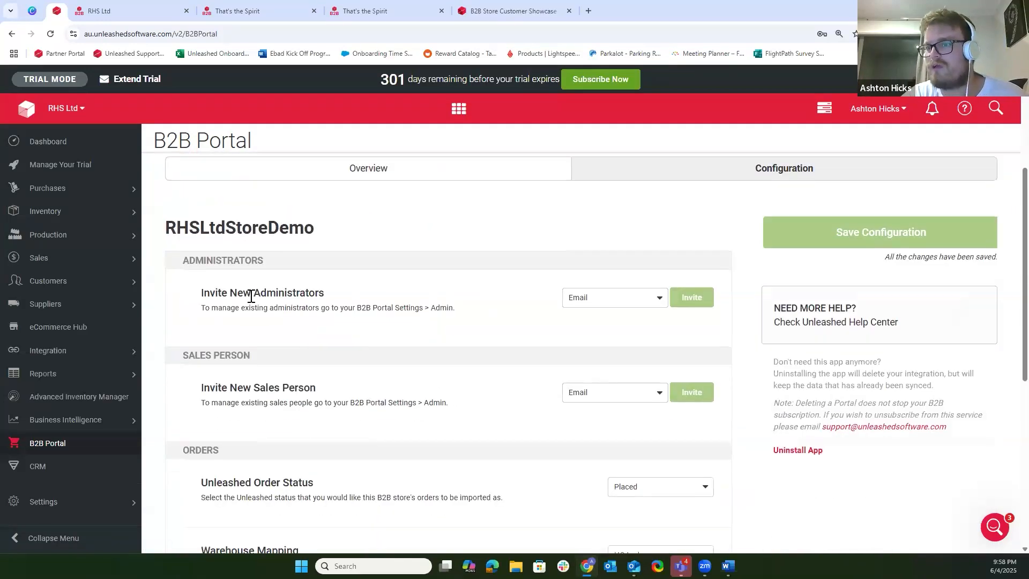
Examine the invite options for administrators and sales people, and the order, warehouse mapping, tax rate and stock settings of RHSLtdStoreDemo.
left_click(637, 299)
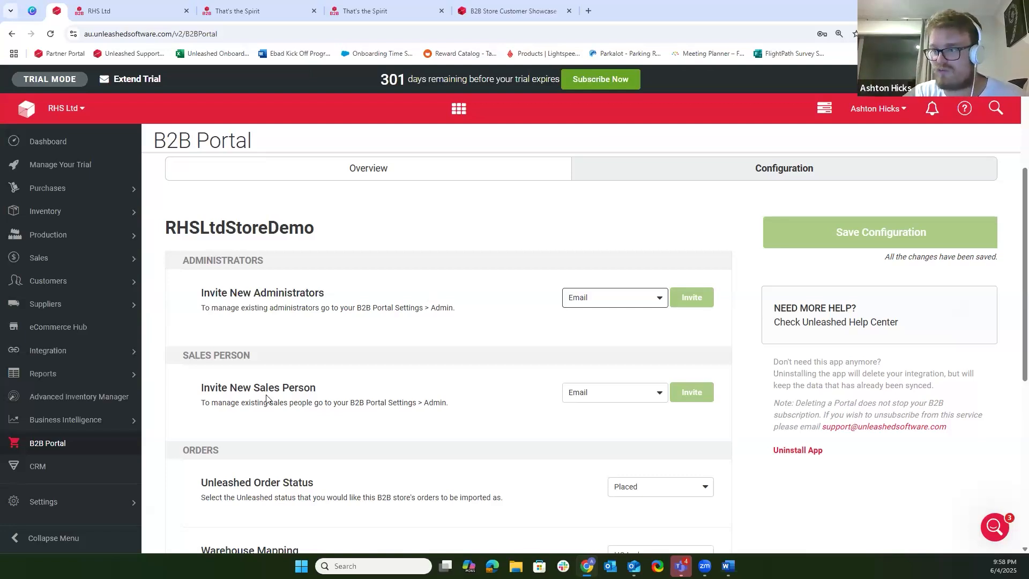
left_click(641, 398)
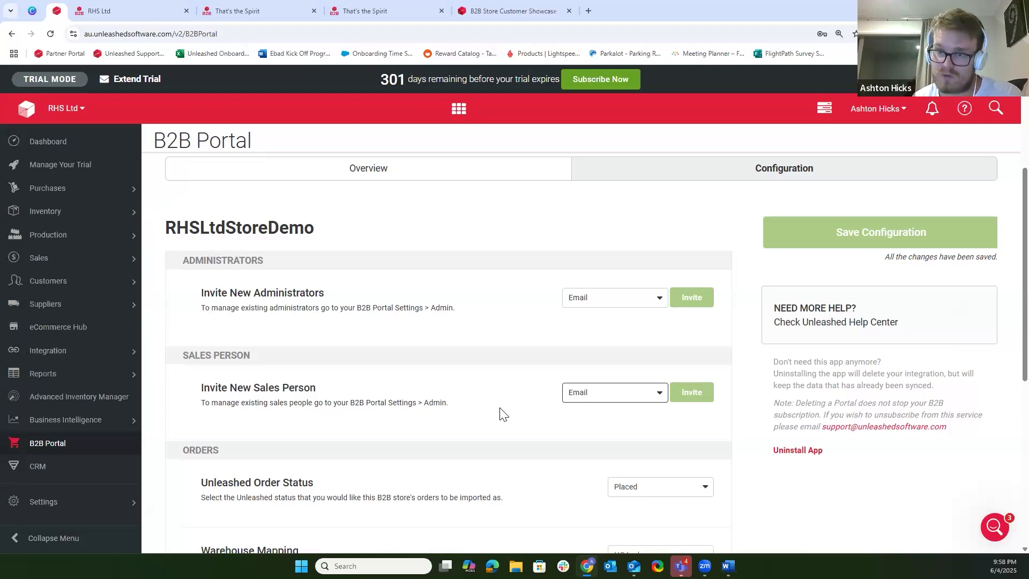
scroll(483, 370, "down", 3)
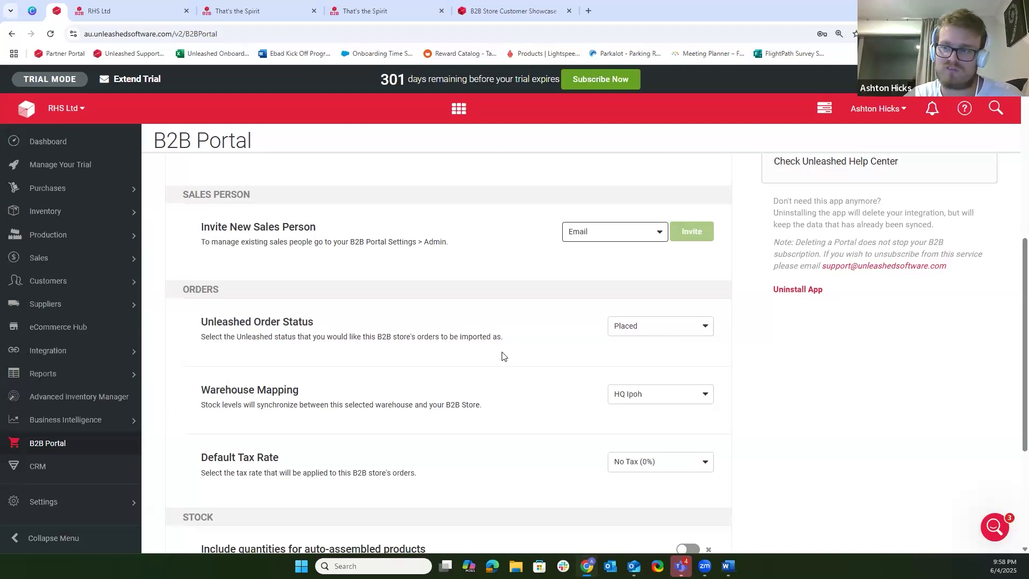
scroll(510, 370, "down", 1)
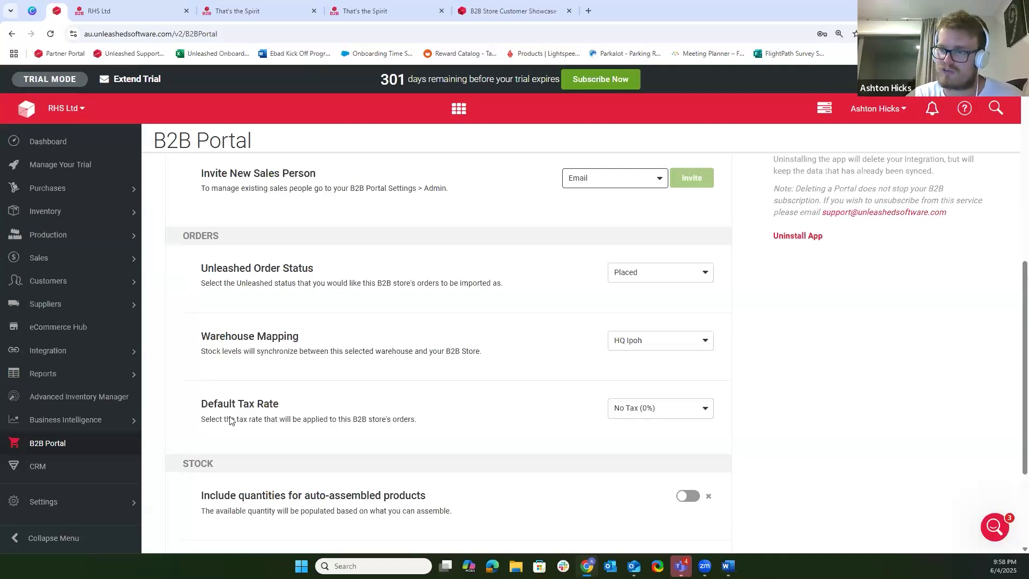
scroll(446, 302, "down", 3)
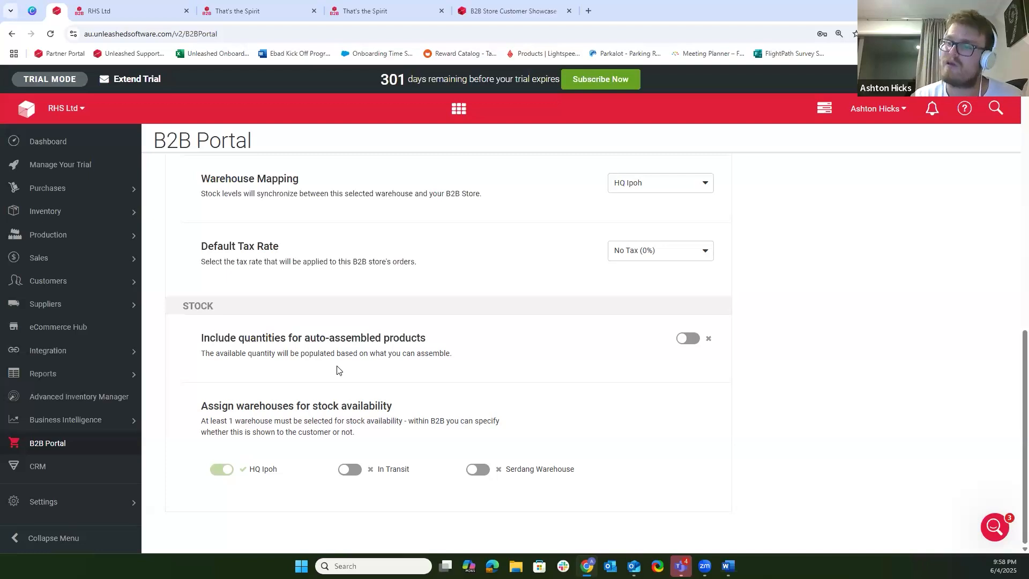
Try enabling auto-assembled product quantities and stock availability for In Transit and Serdang Warehouse, and turn each back off.
left_click(688, 339)
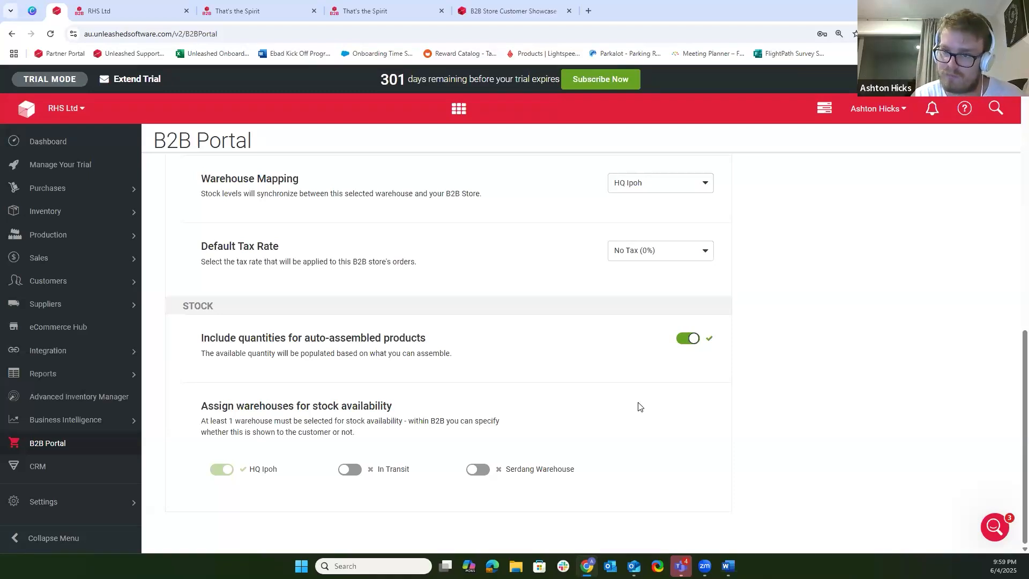
left_click(694, 340)
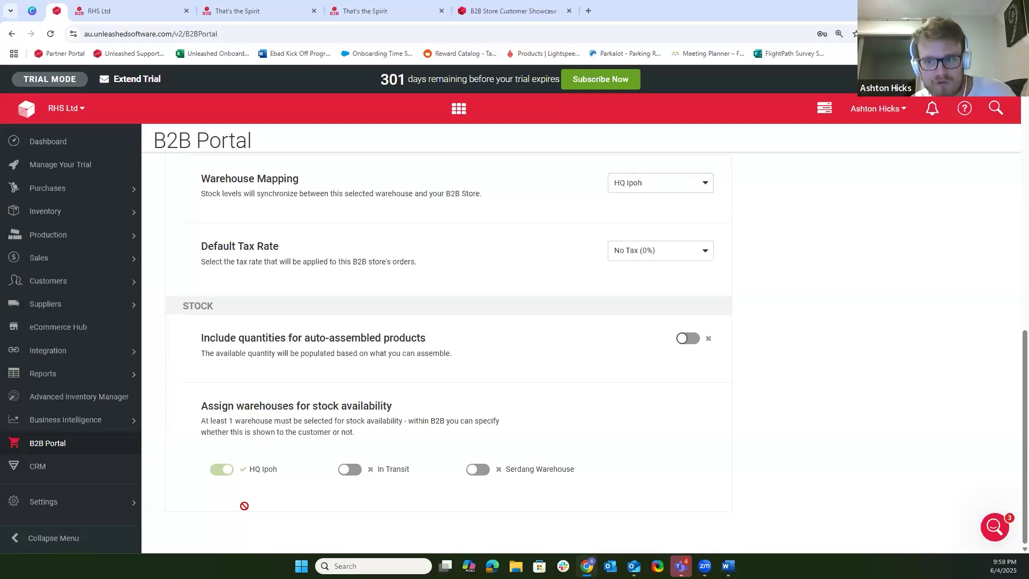
left_click(351, 471)
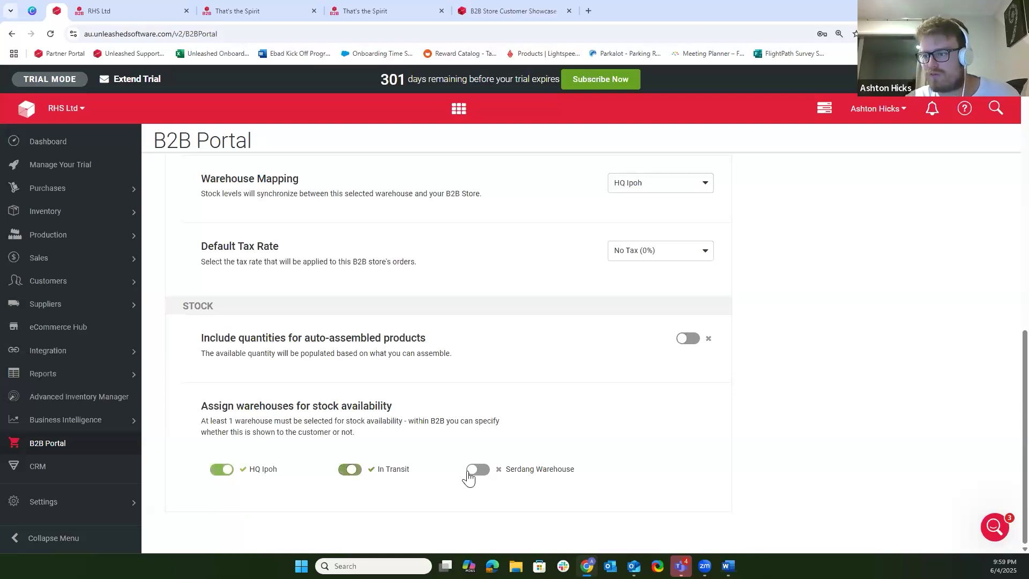
left_click(479, 471)
left_click(479, 471)
left_click(344, 471)
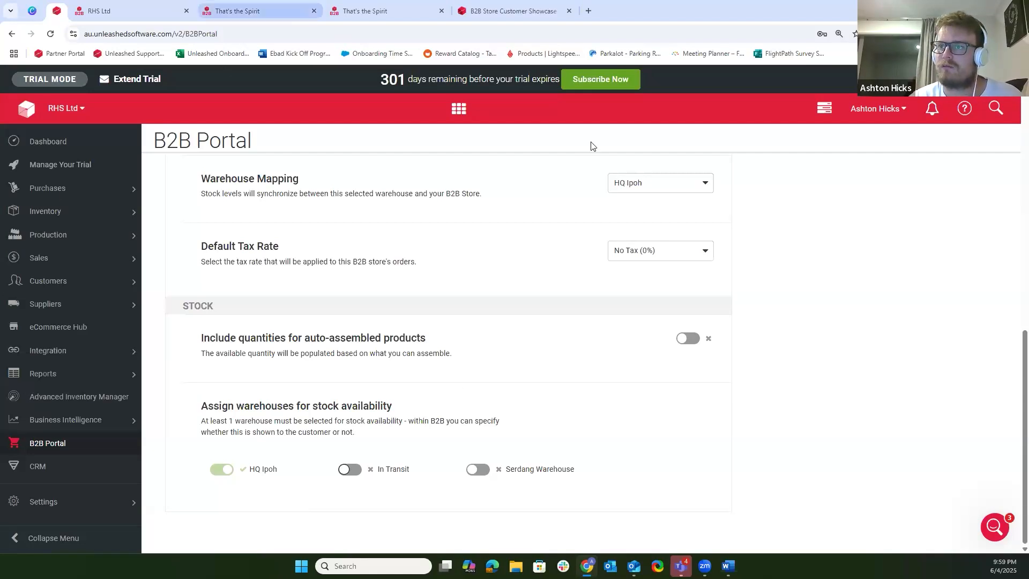
Switch to the That's the Spirit store and act as the customer Baldur's Wholesalers from the customer list.
left_click(259, 11)
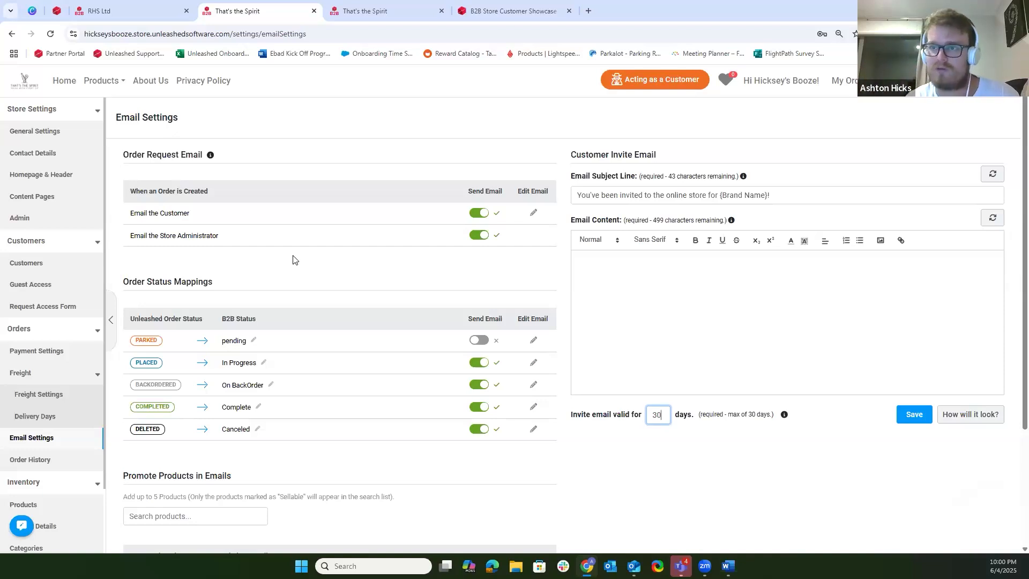
left_click(27, 263)
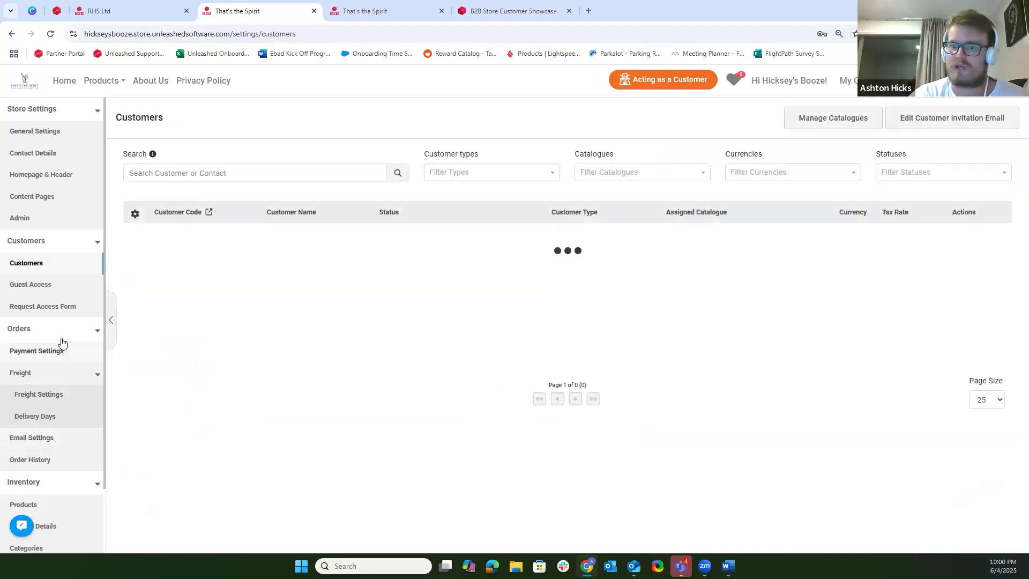
left_click(969, 236)
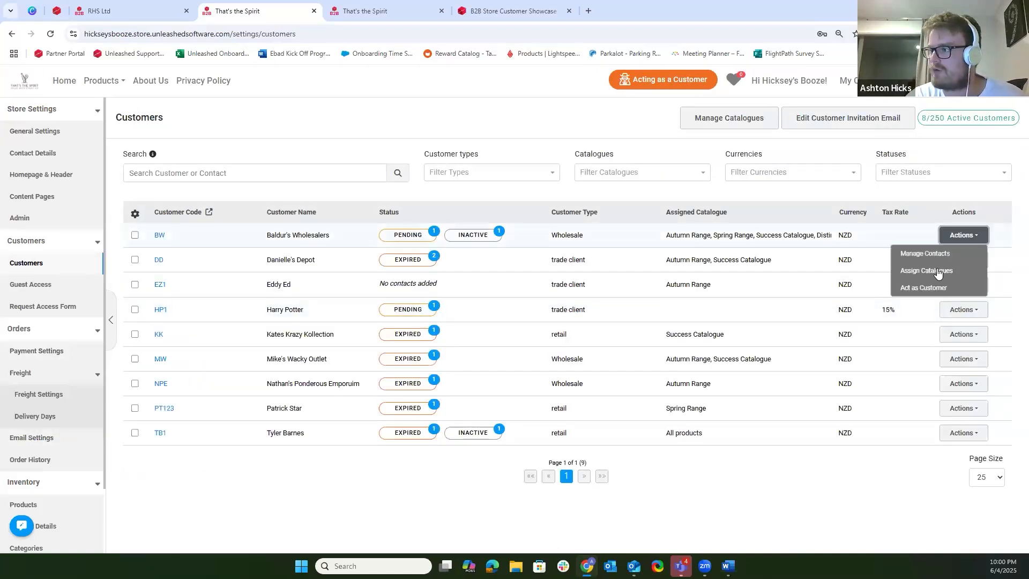
left_click(981, 238)
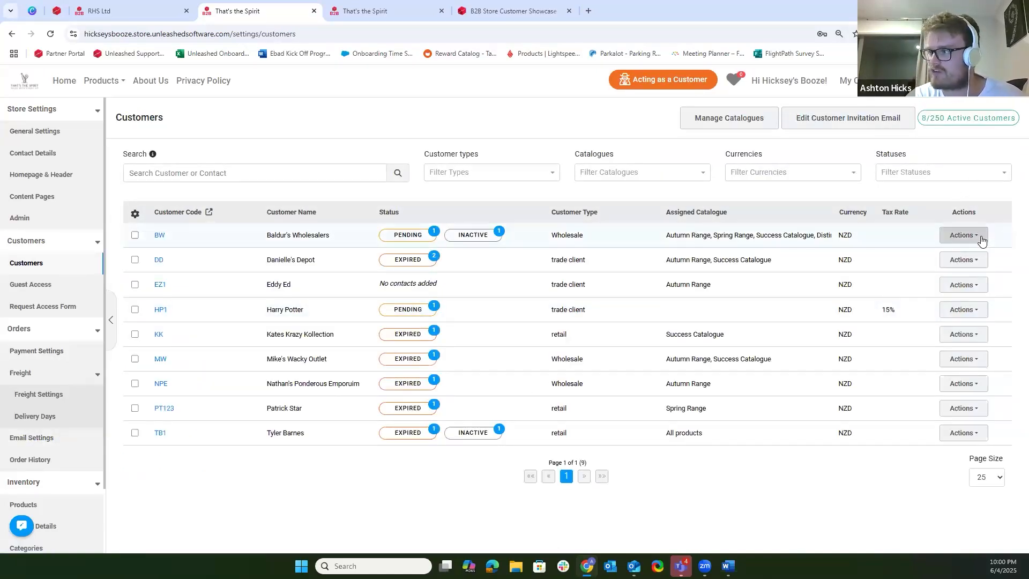
left_click(981, 240)
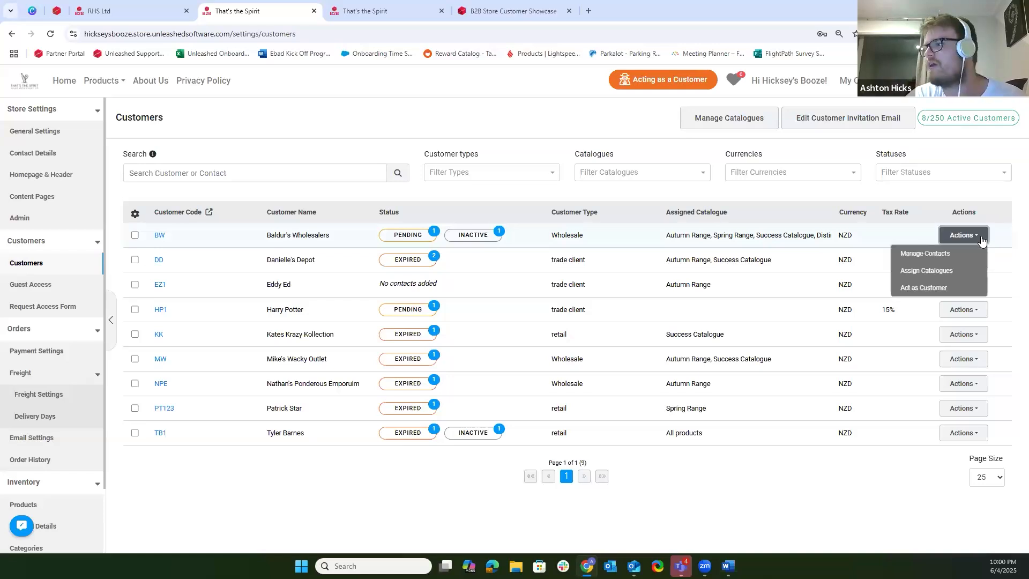
left_click(923, 288)
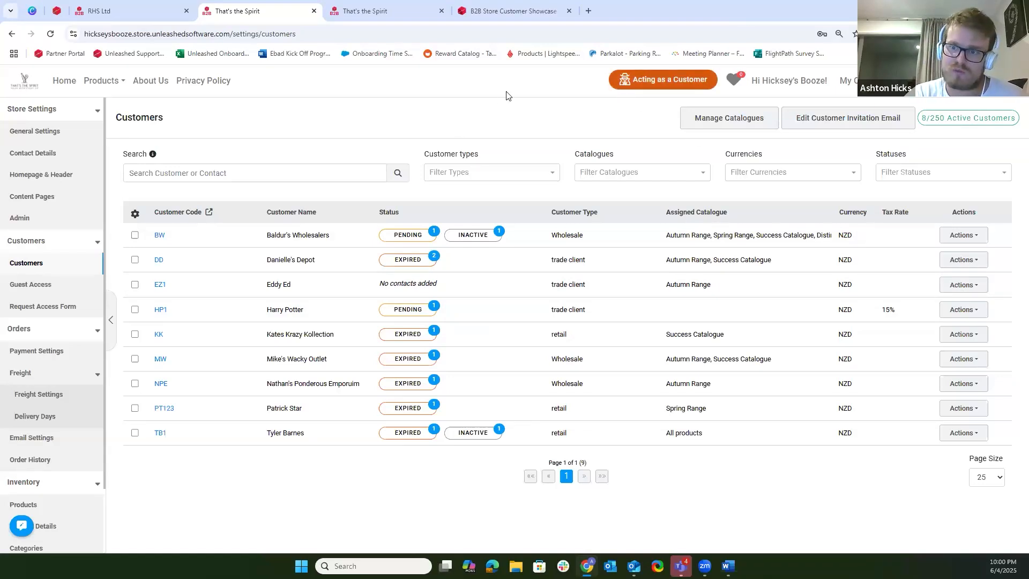
Show all of the store's products in grid view and look through their prices, quantity discounts and availability.
mouse_move(108, 87)
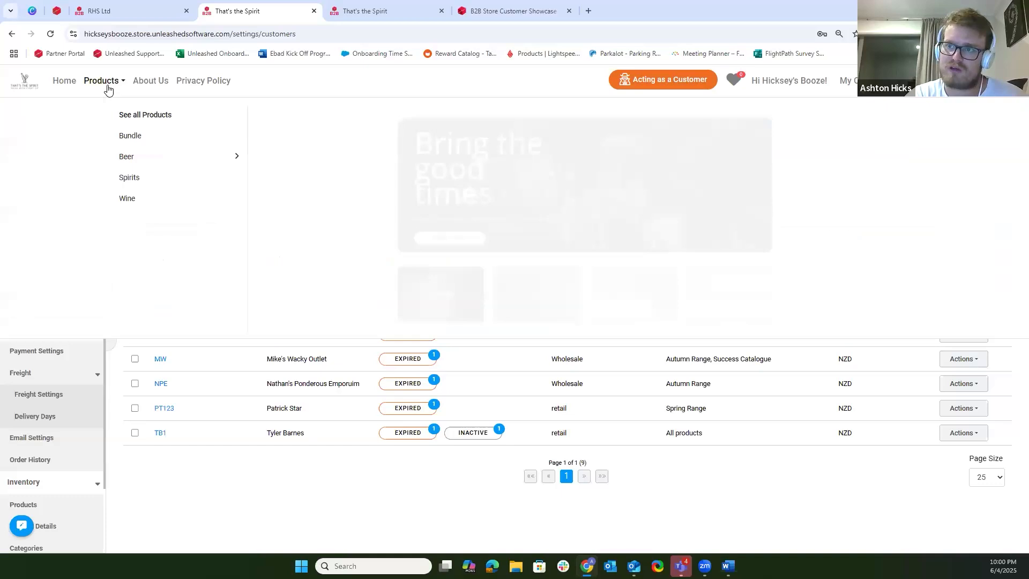
left_click(119, 115)
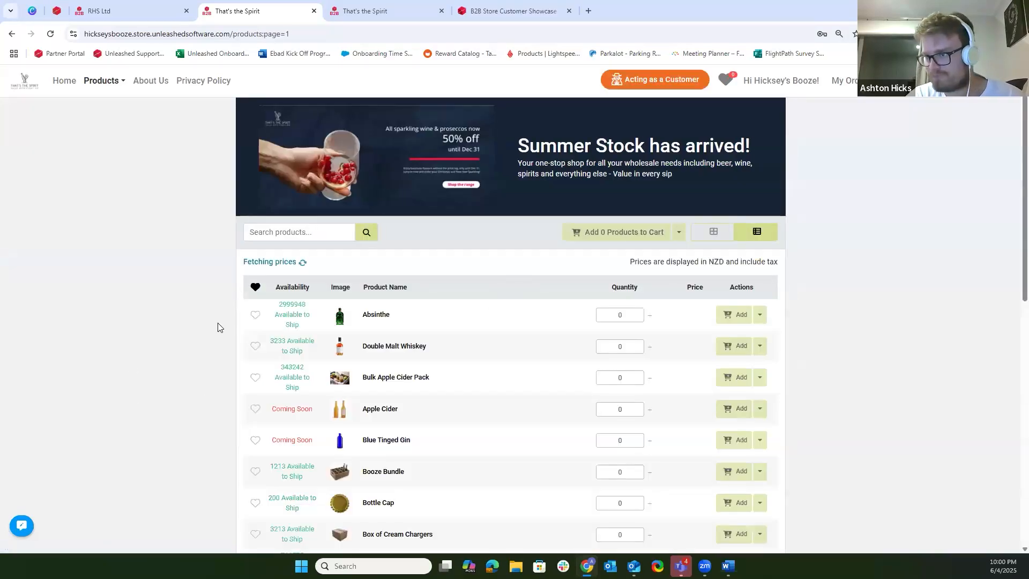
left_click(713, 231)
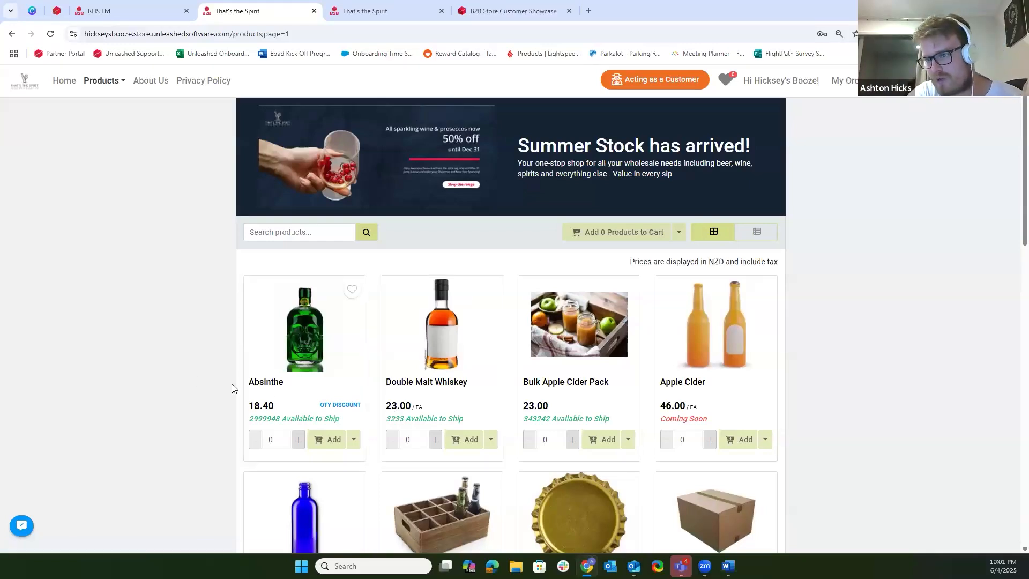
mouse_move(335, 408)
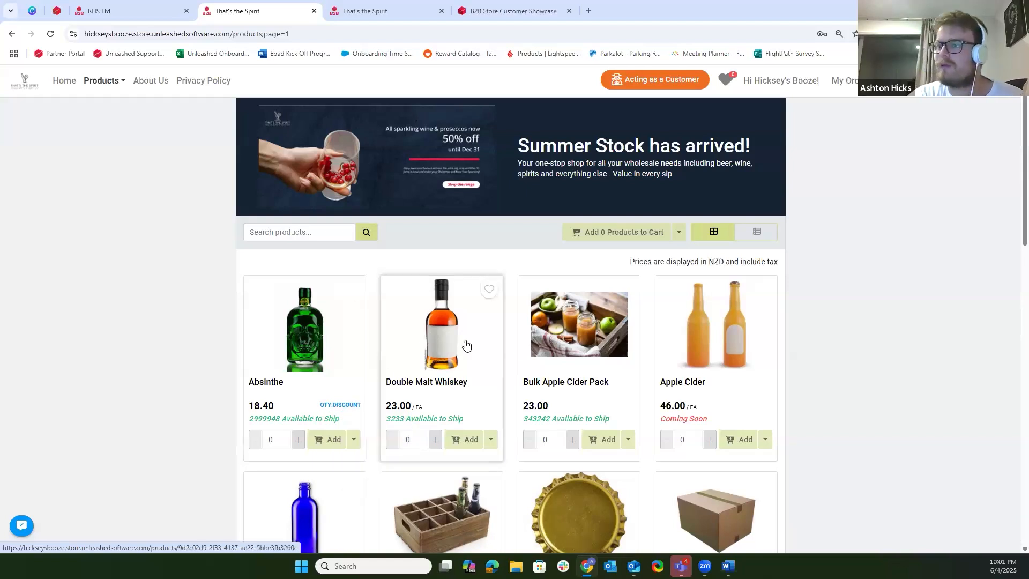
scroll(390, 292, "down", 3)
scroll(390, 292, "down", 2)
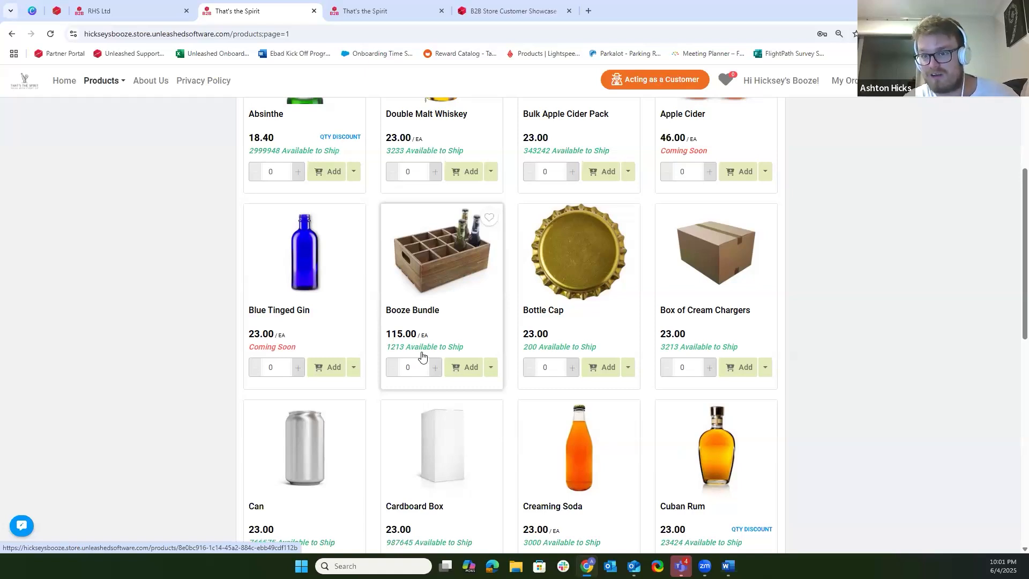
scroll(417, 361, "down", 7)
scroll(375, 386, "up", 11)
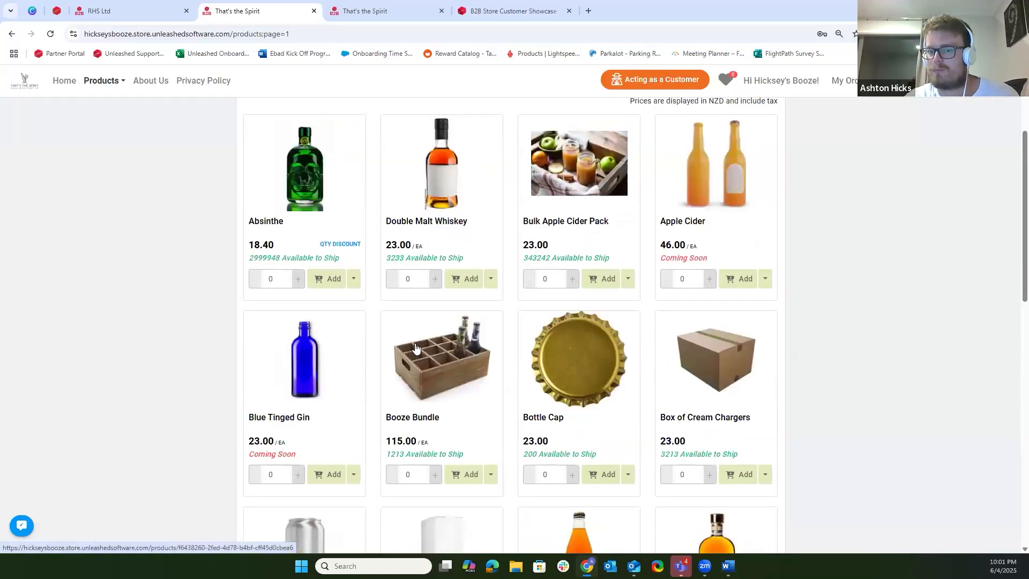
scroll(401, 350, "up", 2)
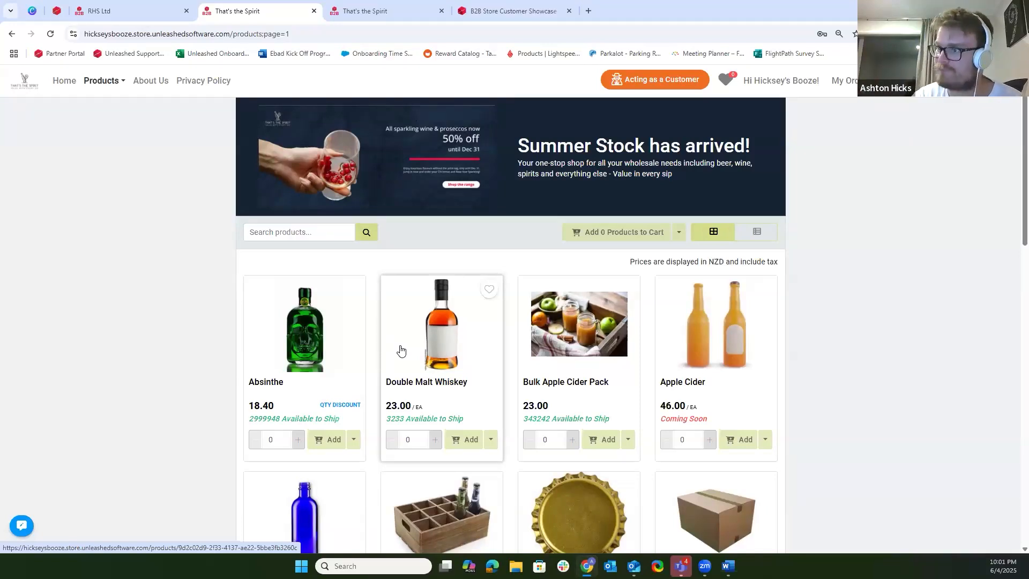
Add 2 Double Malt Whiskey and 5 Absinthe to the cart.
double_click(435, 440)
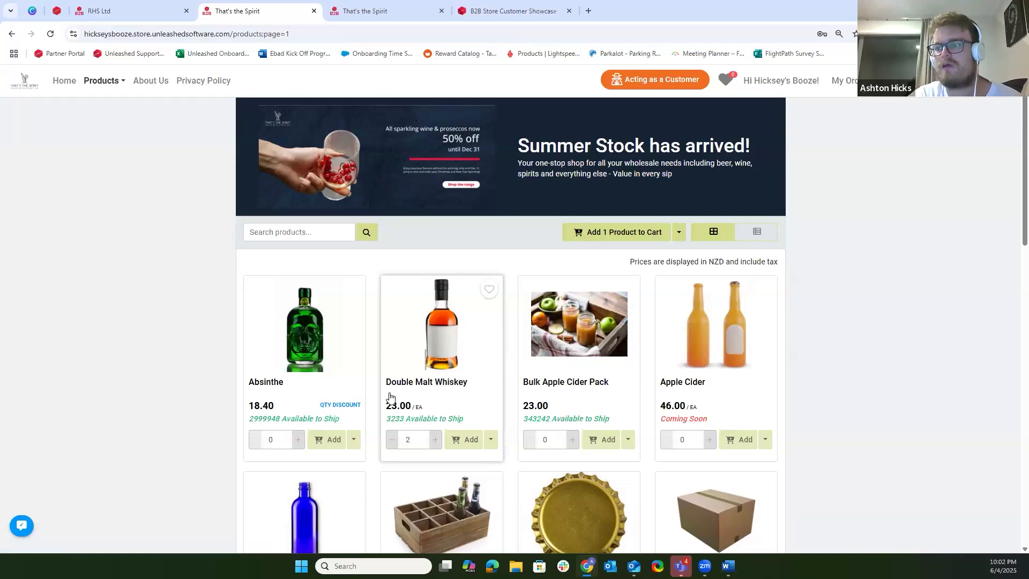
double_click(299, 440)
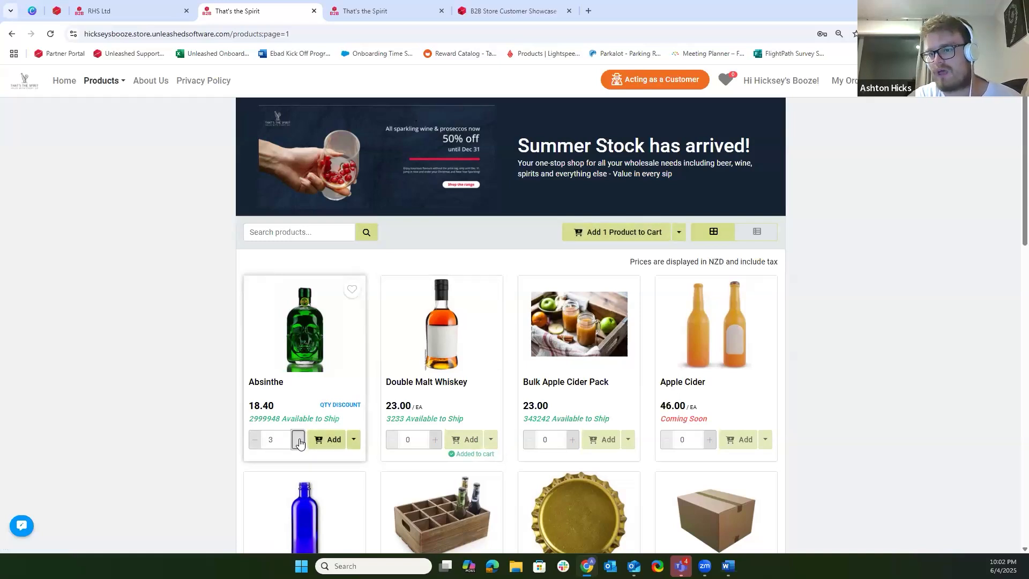
left_click(328, 439)
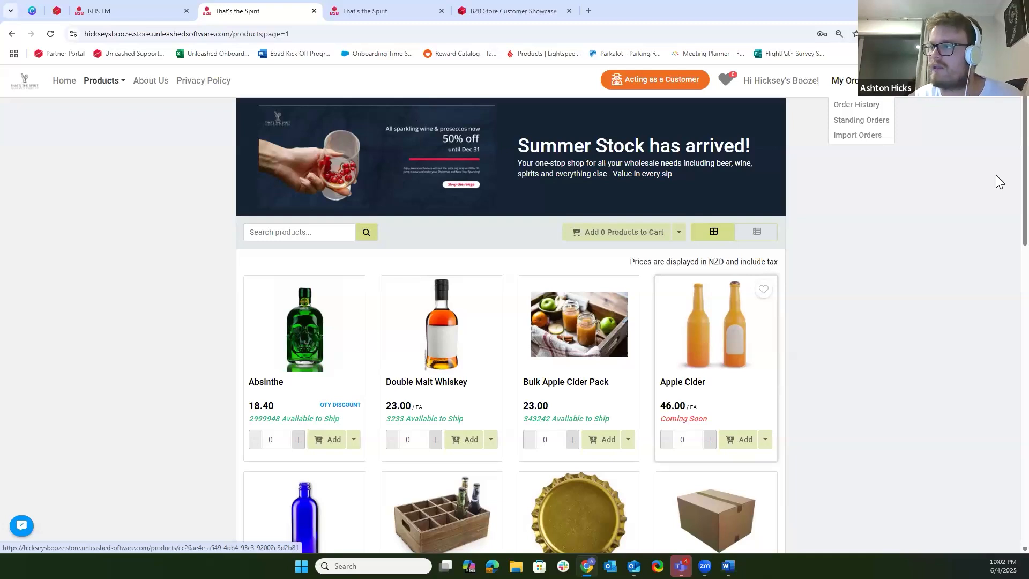
Open the cart and proceed to order confirmation, keeping the Double Malt Whiskey quantity at 2.
left_click(986, 80)
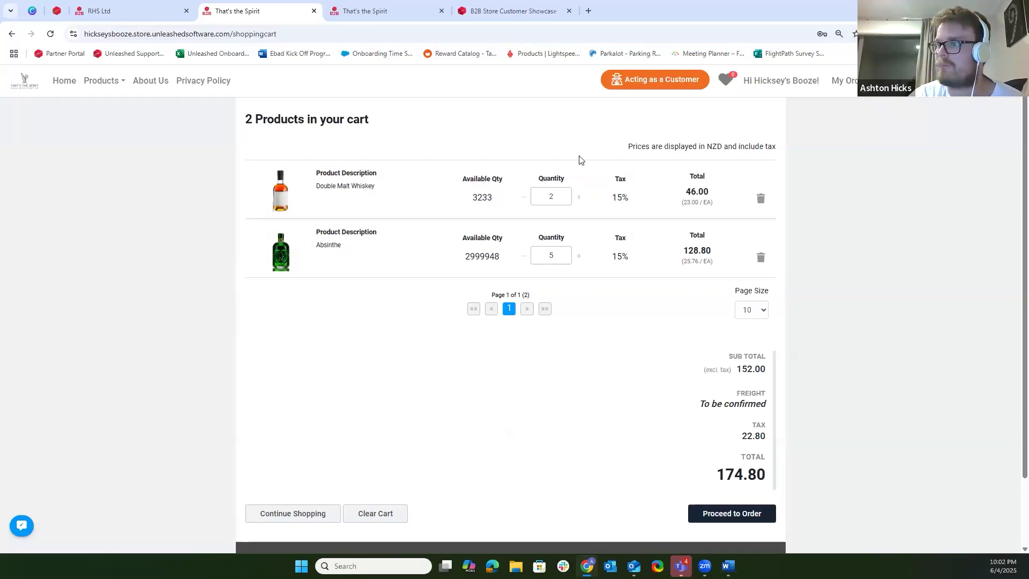
left_click(579, 199)
left_click(524, 200)
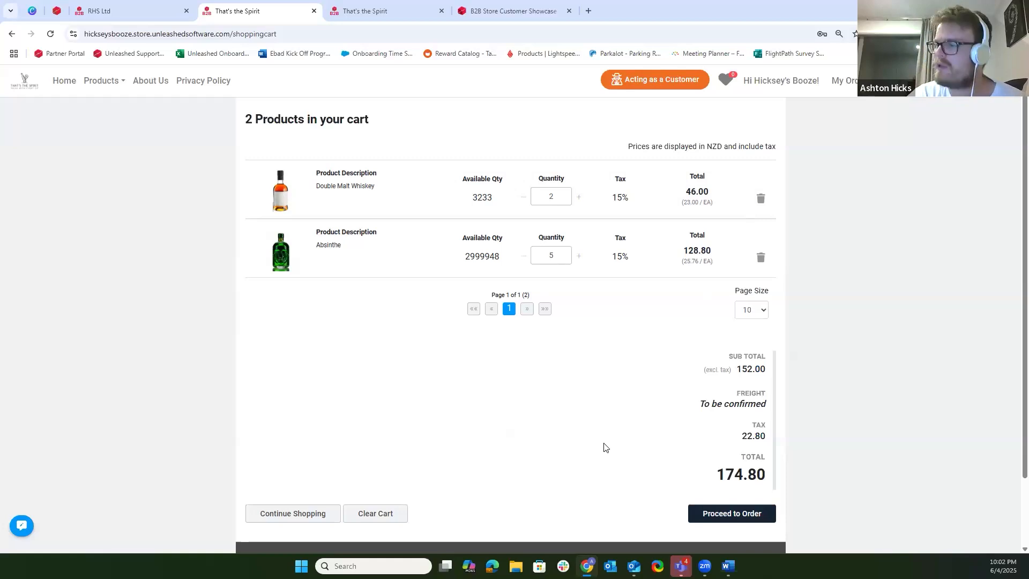
left_click(752, 517)
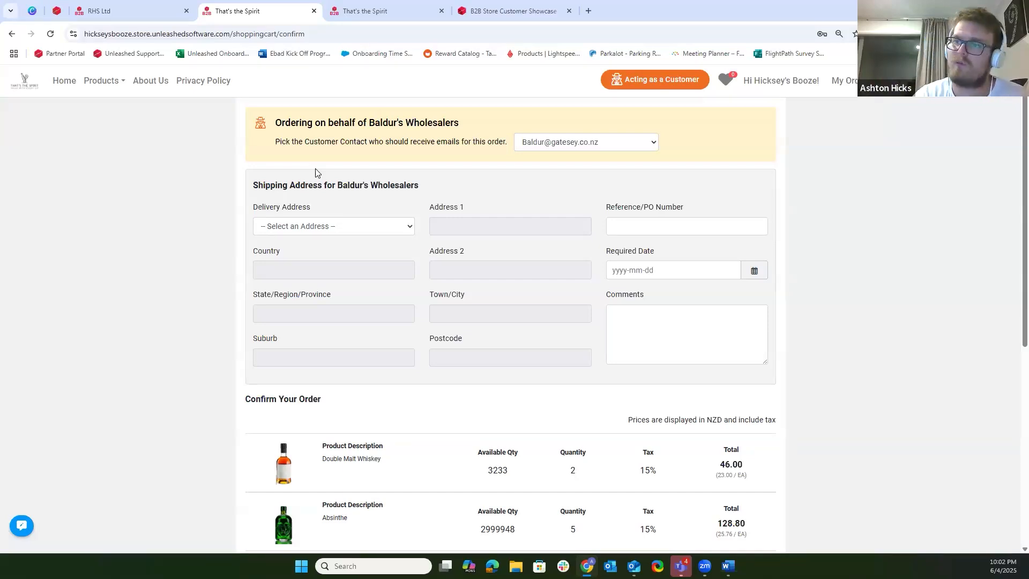
Pick the customer's other contact email to receive the order emails and select Front Gate as the delivery address.
left_click(600, 145)
left_click(593, 170)
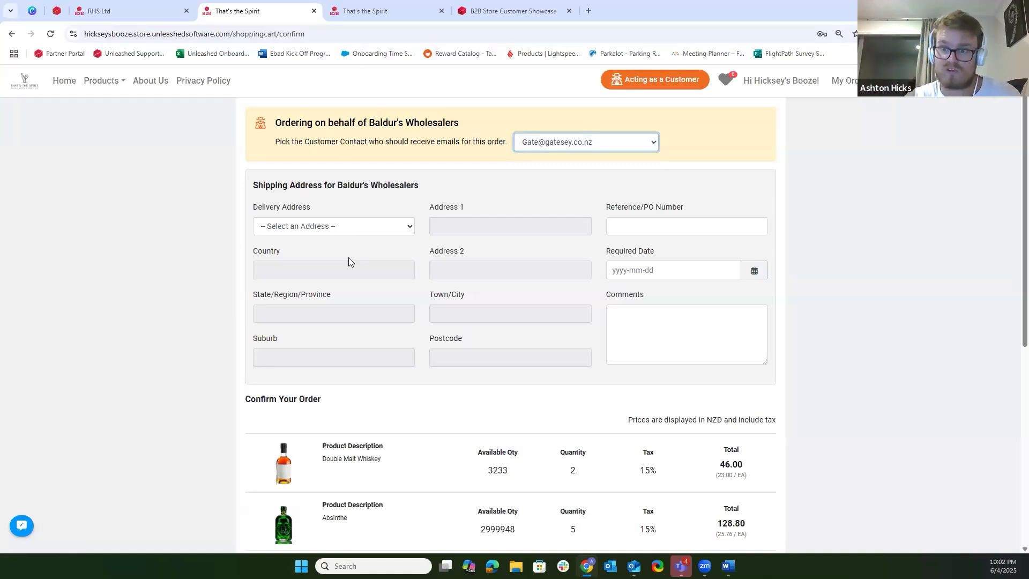
left_click(343, 227)
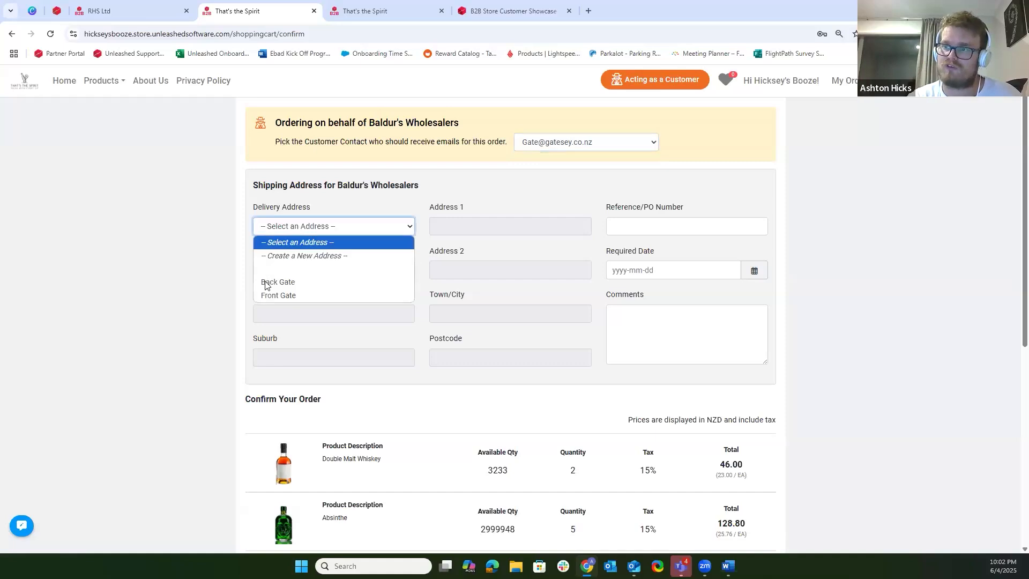
left_click(312, 294)
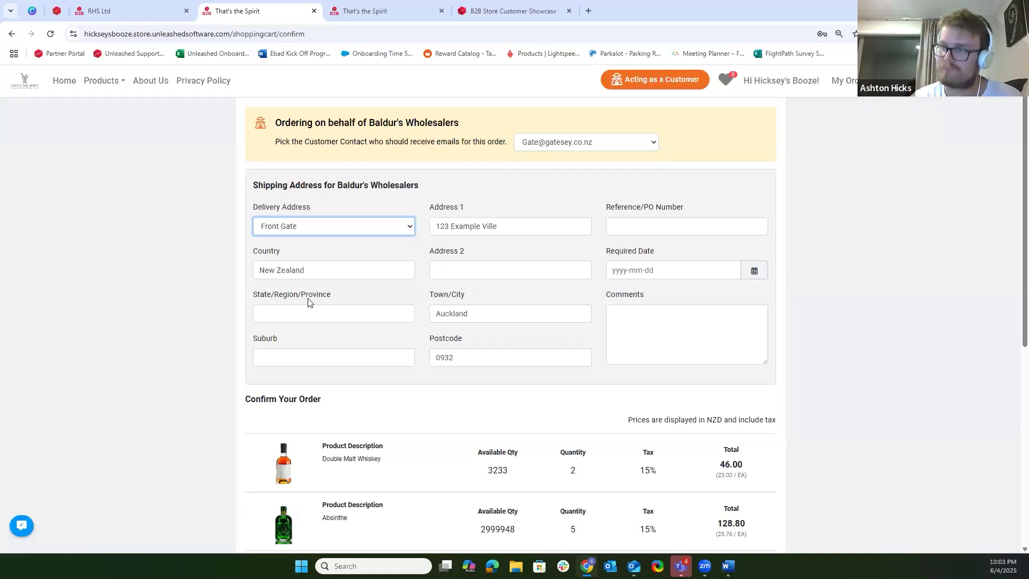
Review the line items, tax and totals of the order on the confirmation page.
scroll(472, 247, "down", 5)
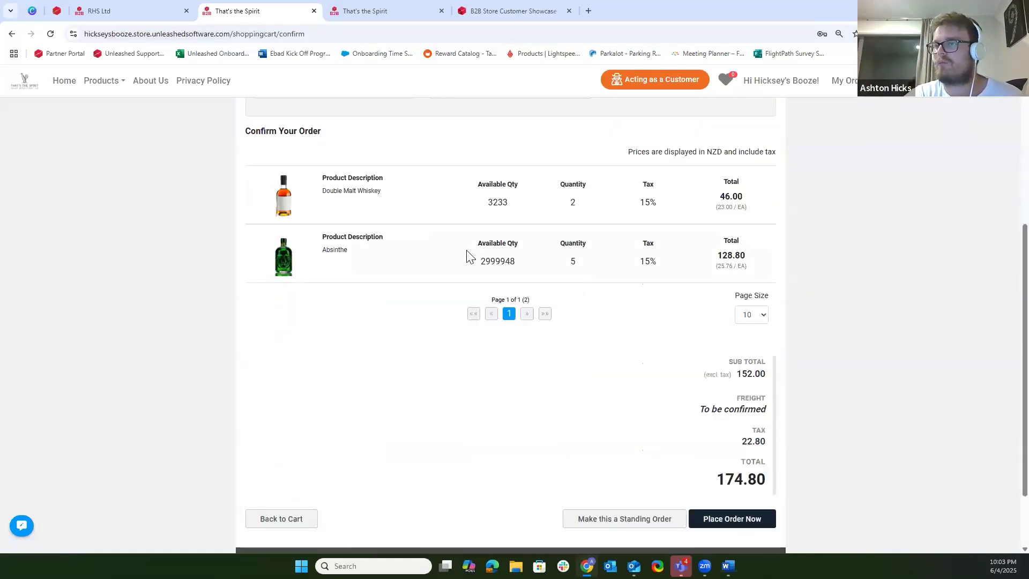
scroll(305, 321, "down", 2)
scroll(382, 322, "up", 2)
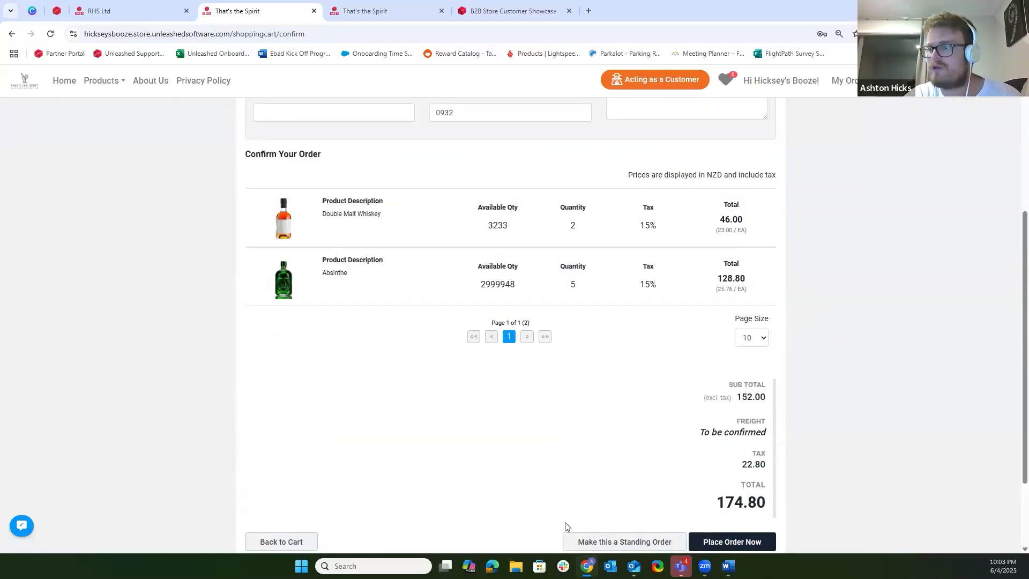
scroll(568, 522, "down", 1)
Try setting up the order as a standing order for every 3rd month, look at its start date option, and cancel it.
left_click(642, 492)
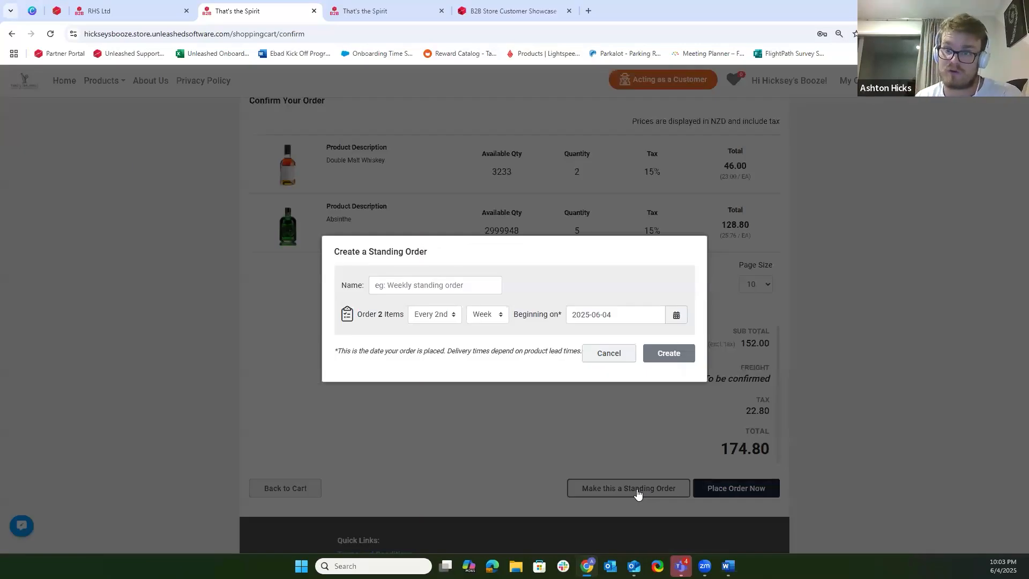
left_click(455, 316)
left_click(440, 356)
left_click(500, 317)
left_click(483, 358)
left_click(676, 315)
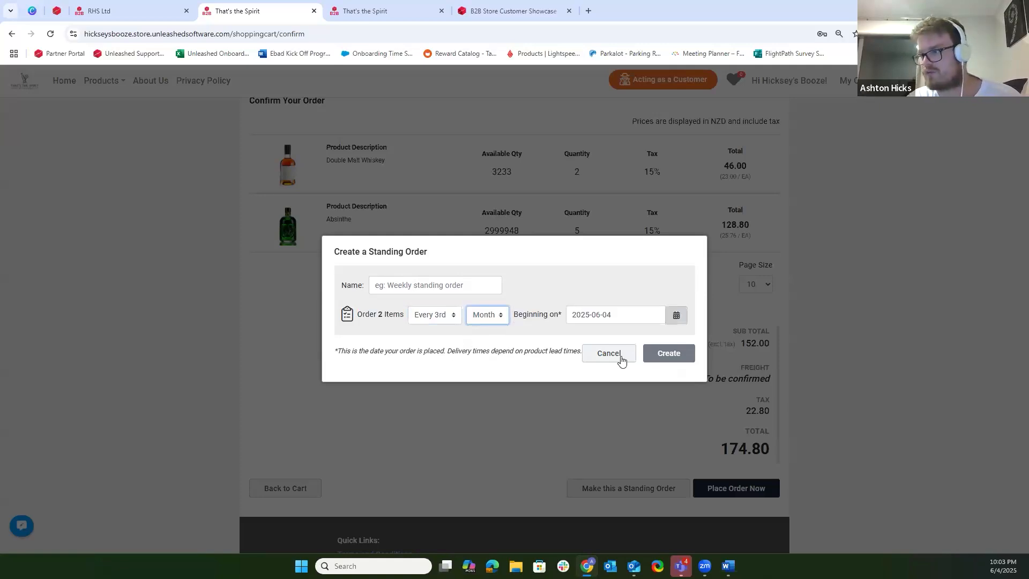
left_click(506, 347)
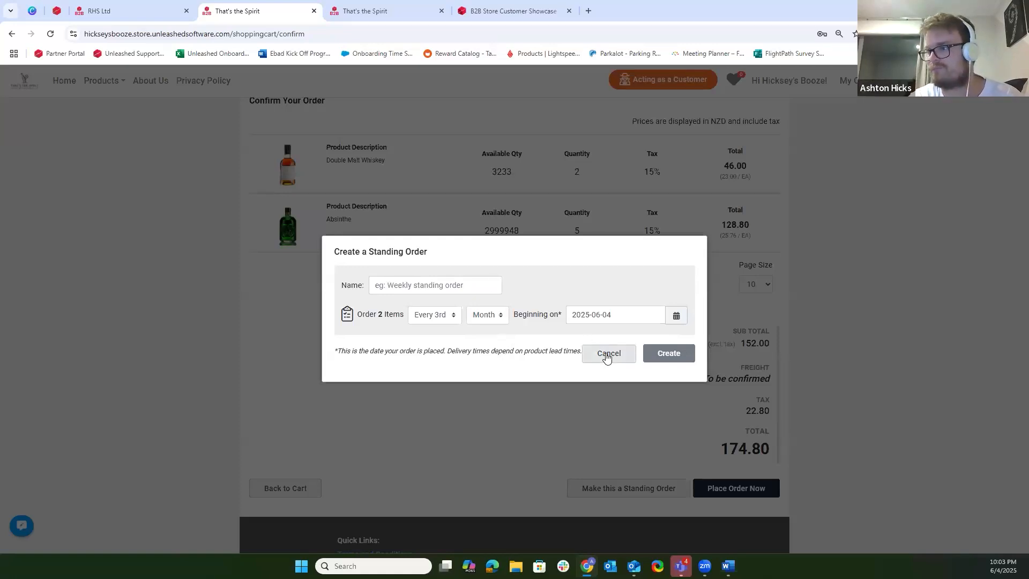
left_click(605, 352)
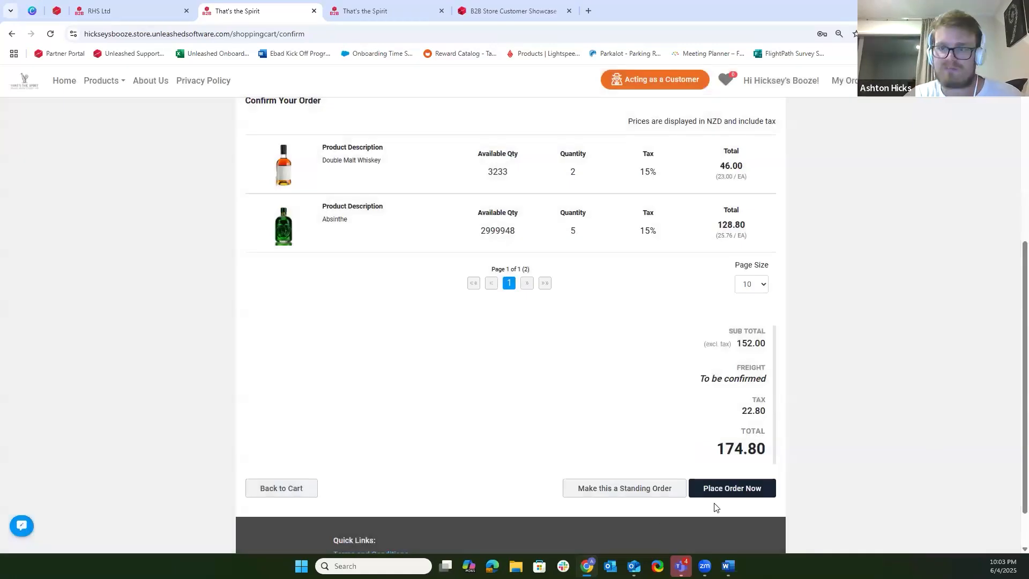
Place the order on the customer's behalf and review the items and totals on the thank-you page.
left_click(753, 494)
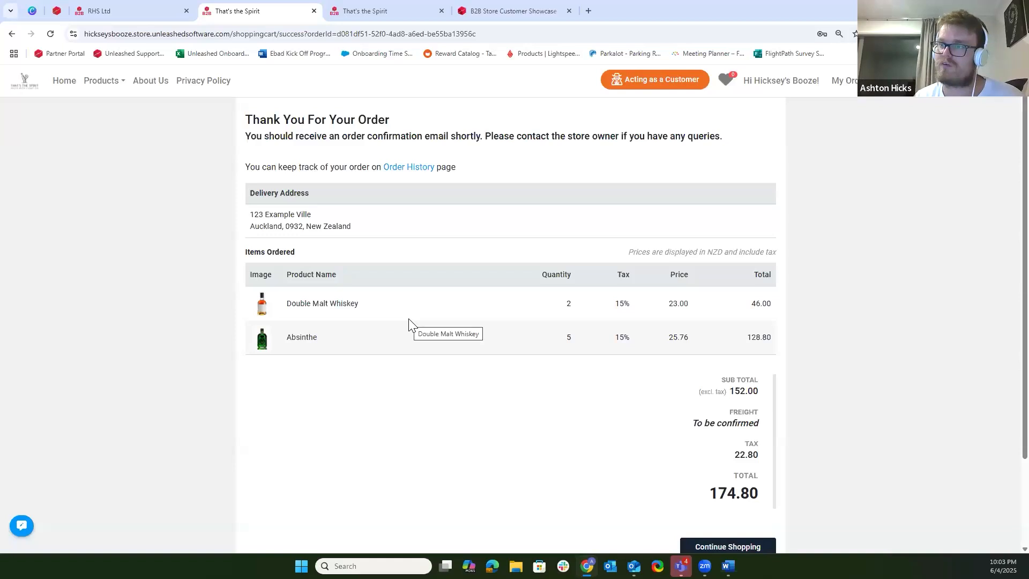
scroll(482, 375, "down", 2)
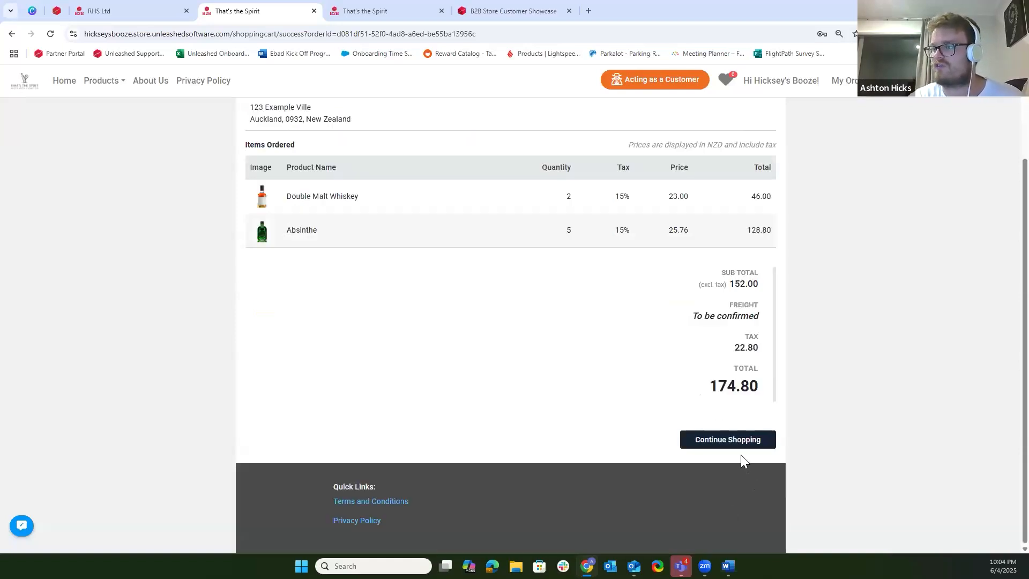
scroll(523, 432, "up", 1)
scroll(523, 432, "up", 1)
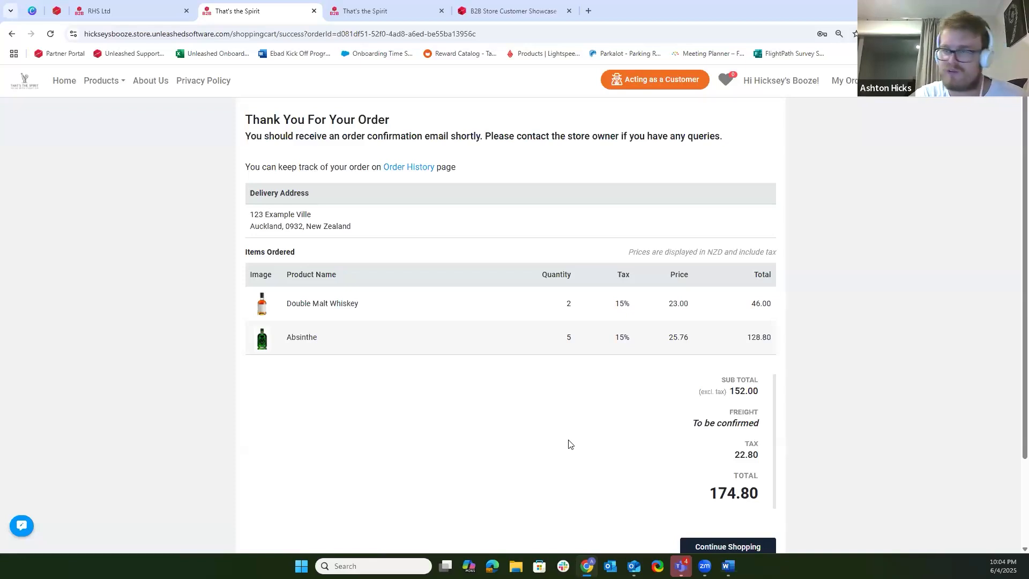
Open the customer's order history and expand the details of the Booze Bundle order from 11 Mar 2025.
left_click(844, 80)
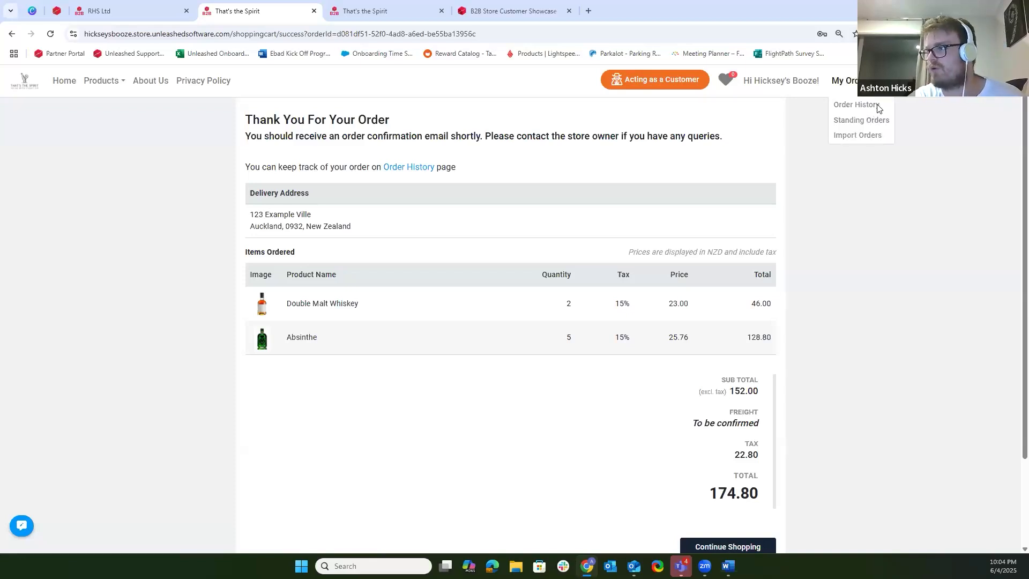
left_click(877, 108)
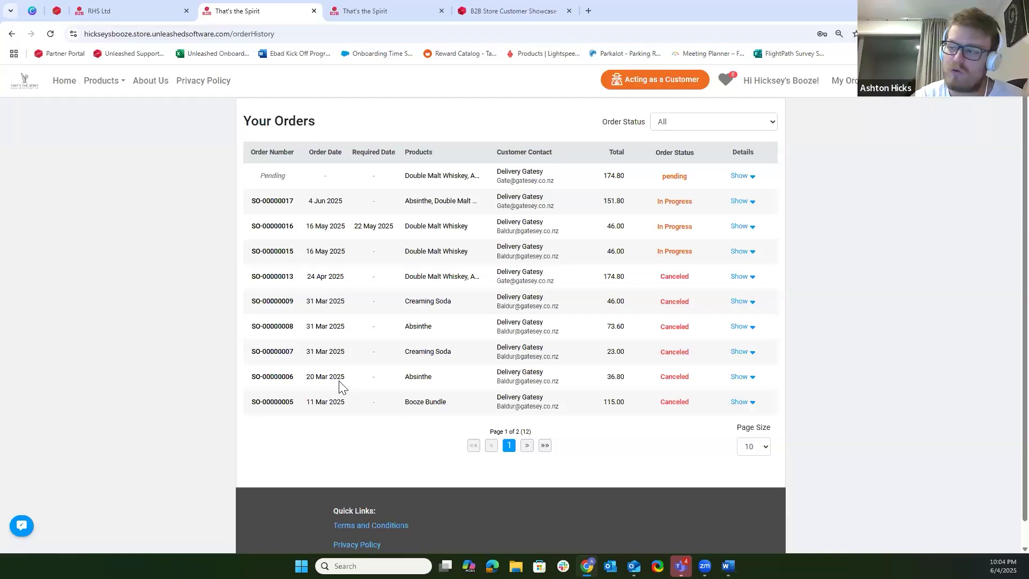
left_click(741, 403)
scroll(524, 423, "down", 4)
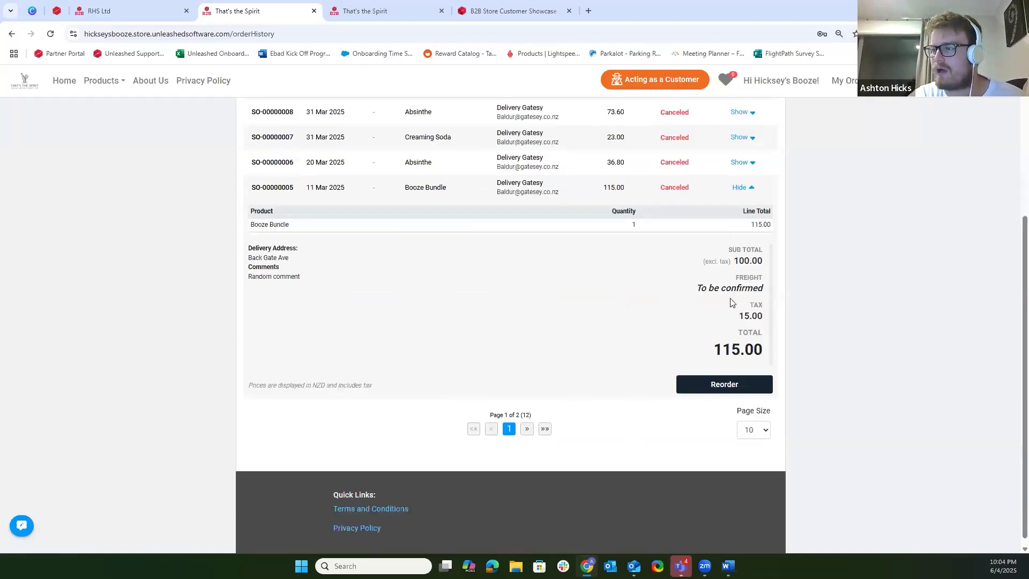
scroll(710, 385, "up", 2)
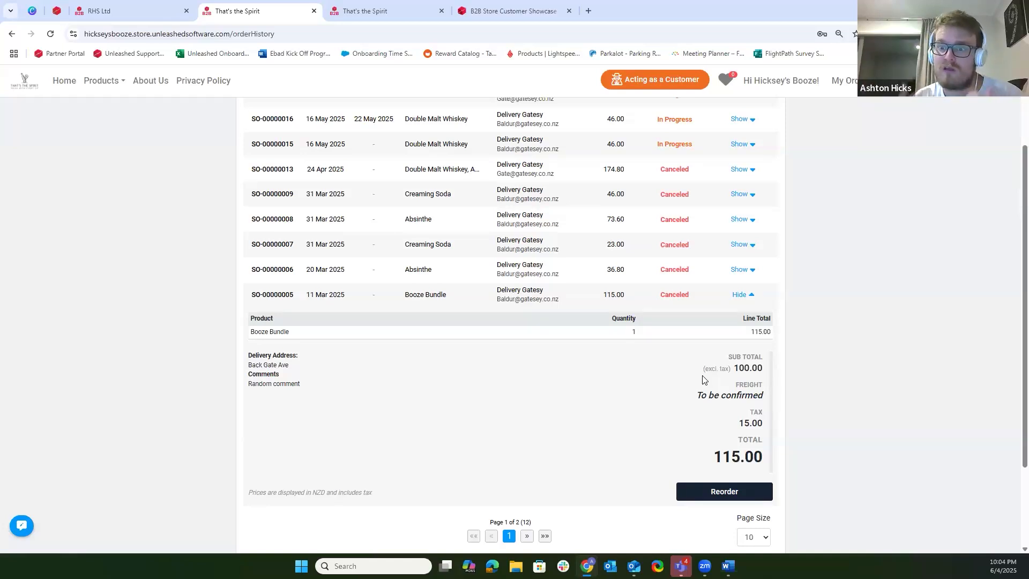
Open the standing orders, resume the Subscription order, look at its frequency options, and pause it again.
left_click(843, 81)
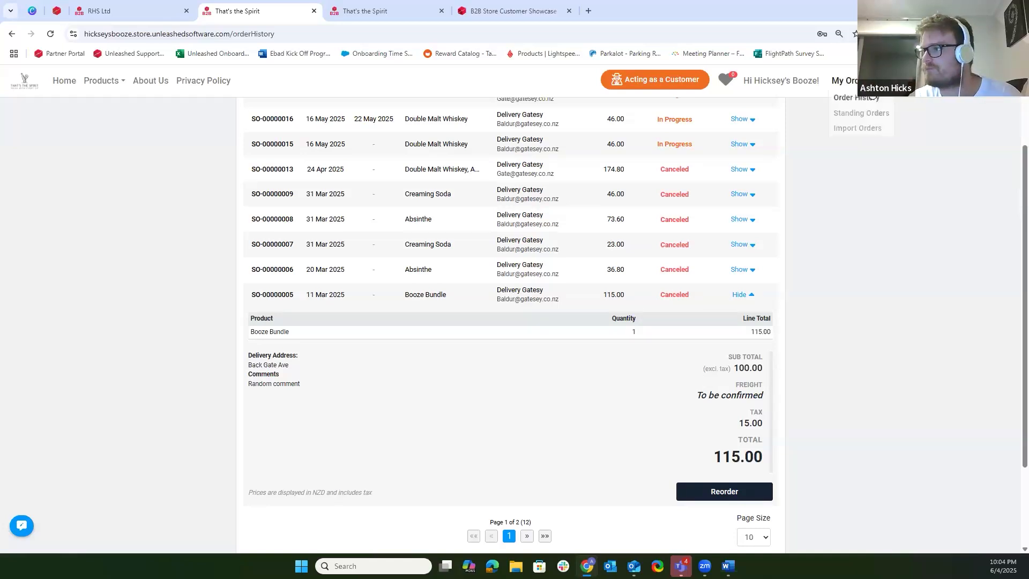
left_click(861, 120)
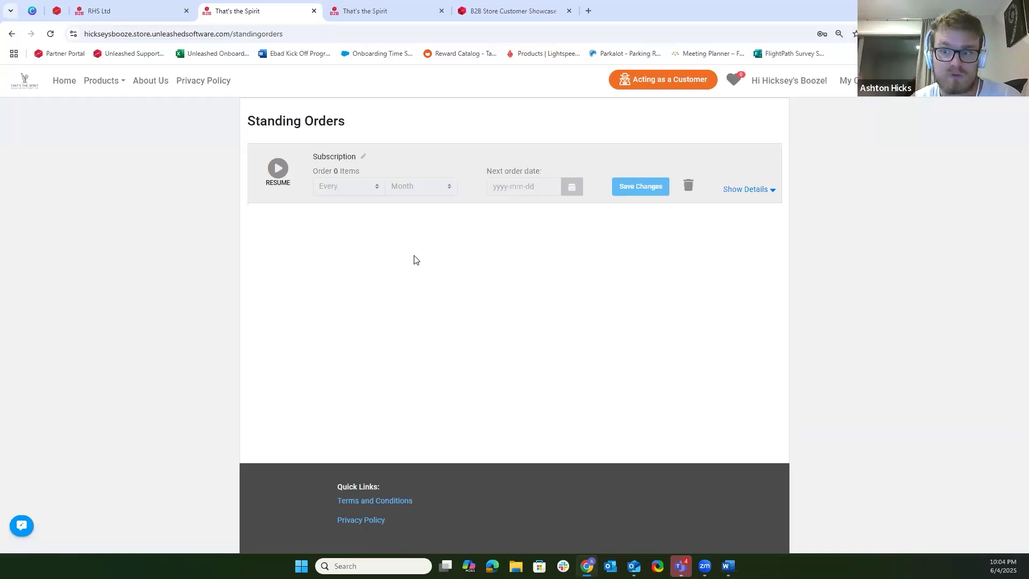
left_click(278, 170)
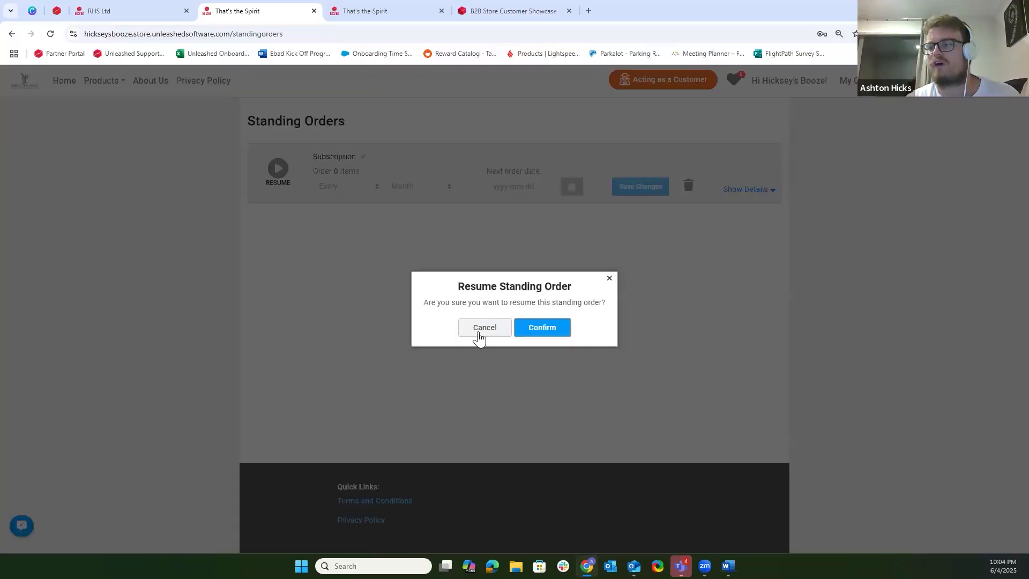
key("Return")
left_click(372, 187)
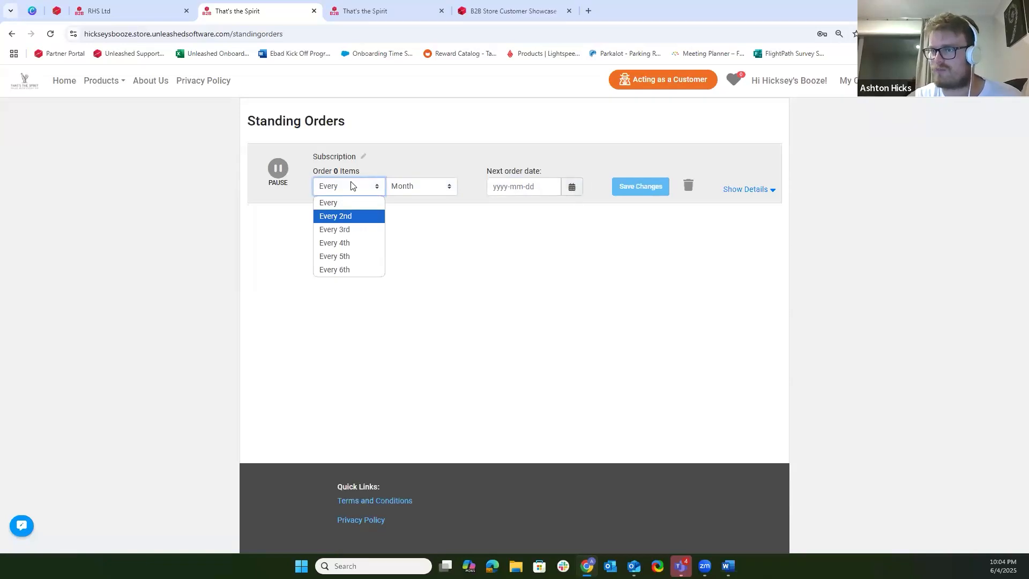
left_click(275, 170)
left_click(538, 328)
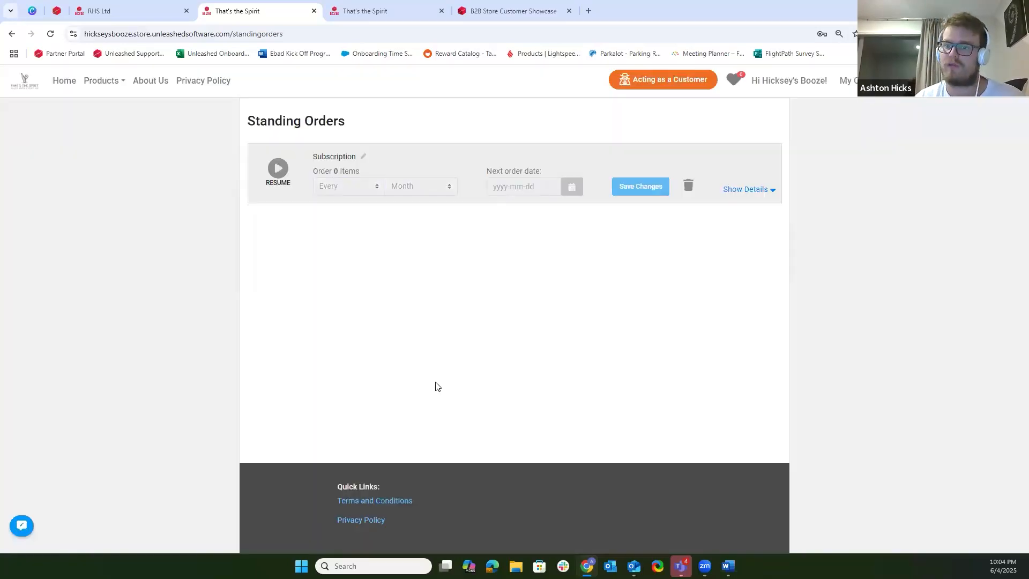
Open the order import dialog, read its CSV template and upload instructions, and close it.
left_click(869, 80)
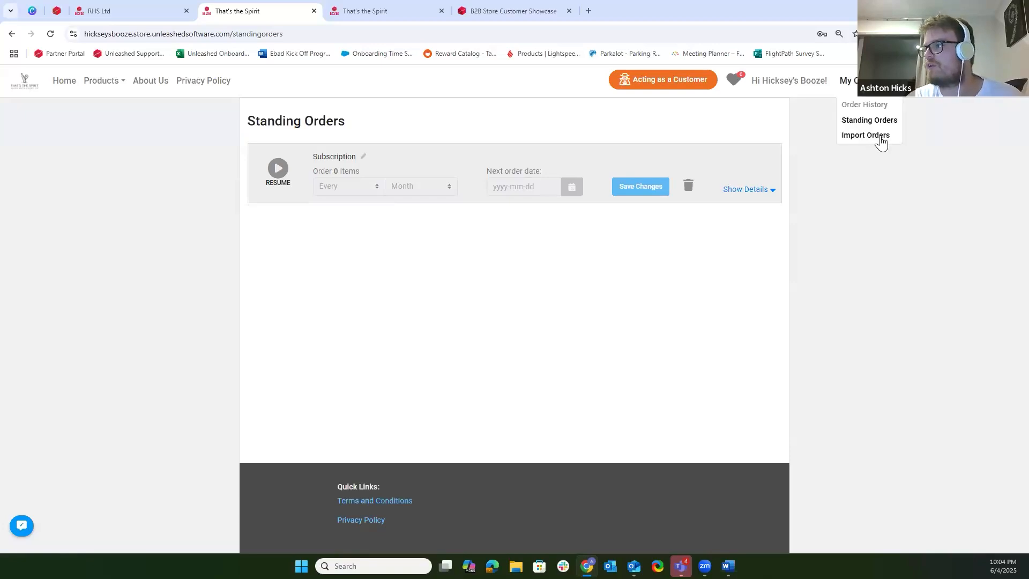
left_click(880, 138)
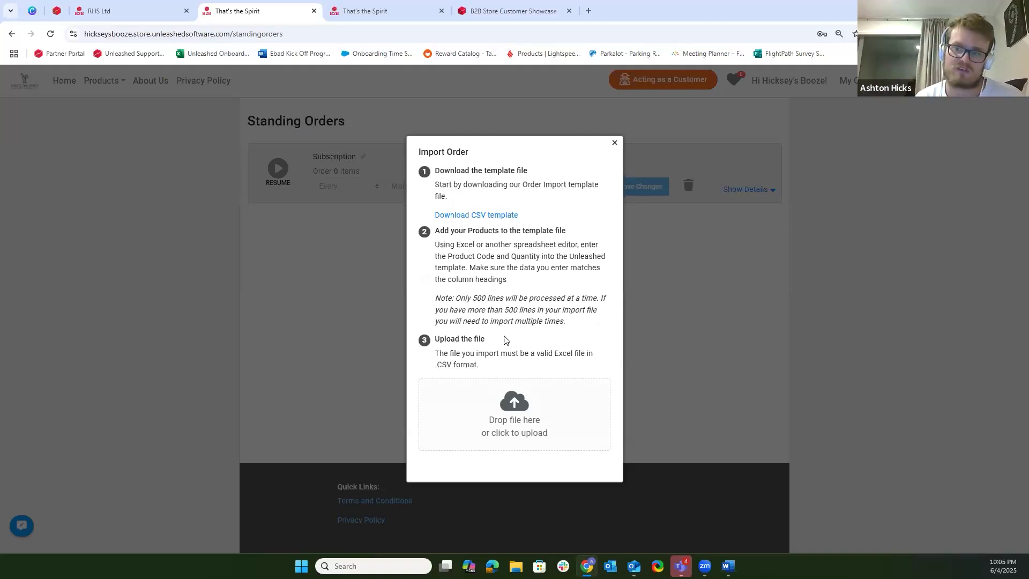
left_click(615, 142)
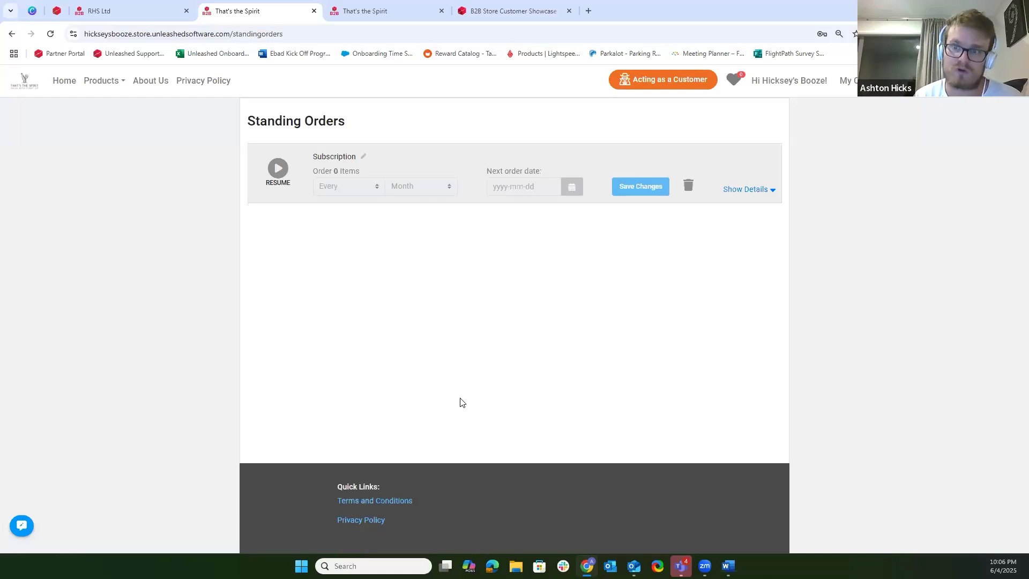
Switch to the B2B Store Customer Showcase page, find the Goodman Brothers story and visit the Goodman Bros B2B store.
left_click(522, 10)
scroll(417, 315, "down", 3)
scroll(416, 315, "down", 14)
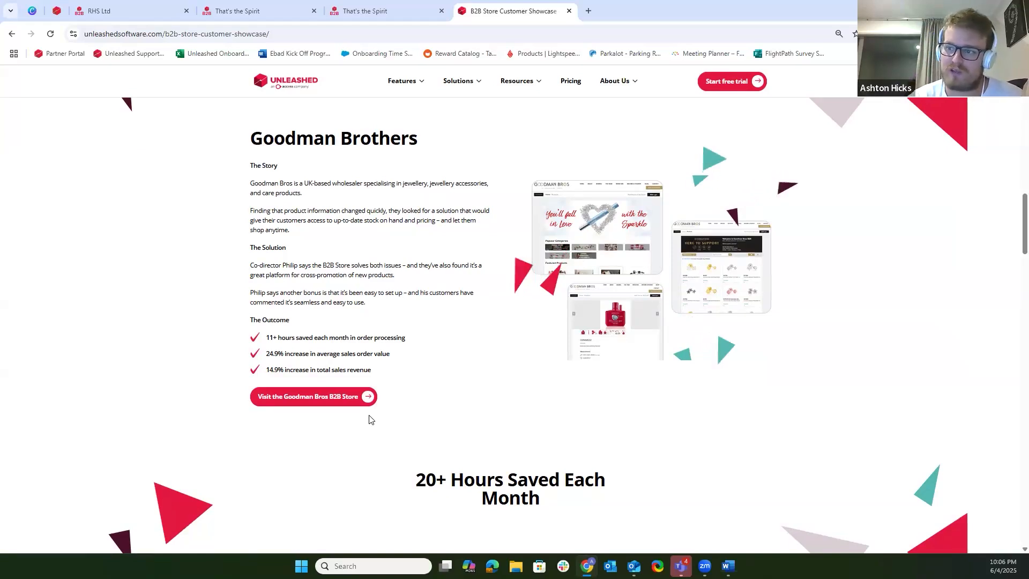
left_click(368, 396)
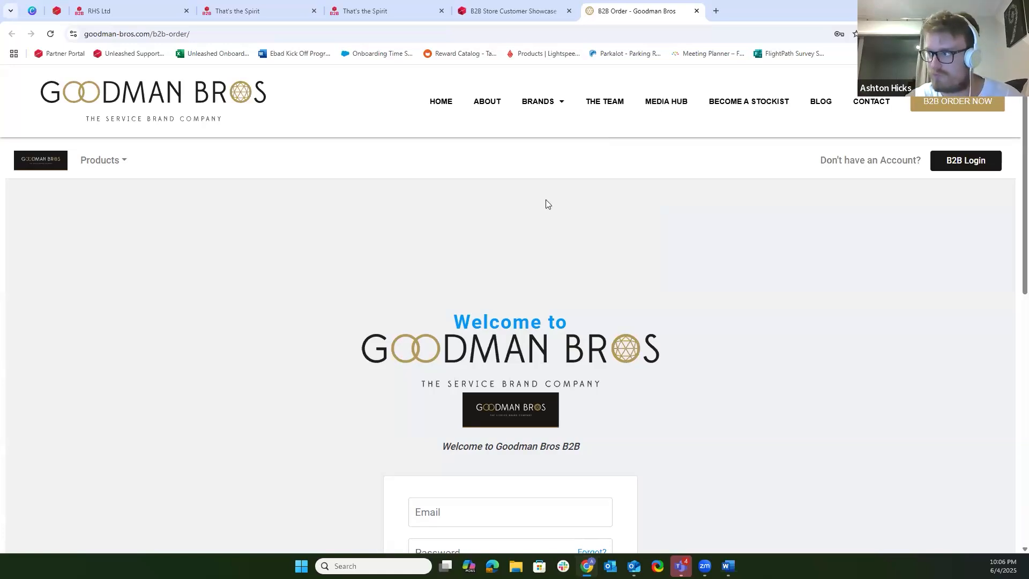
Enter the Goodman Bros store and browse the products in the Inverness Piercing System category.
scroll(518, 267, "down", 5)
left_click(476, 394)
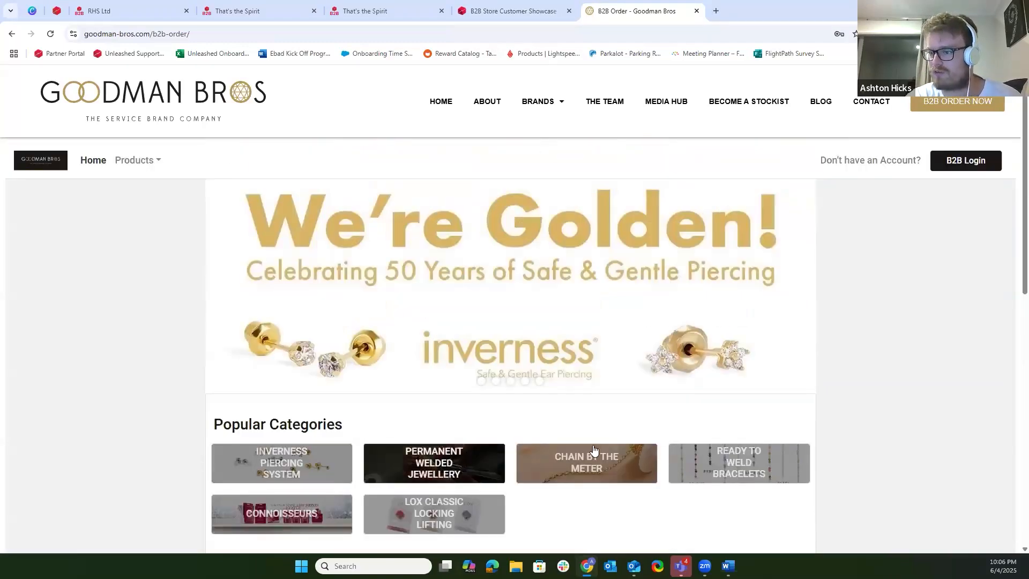
left_click_drag(255, 451, 305, 467)
left_click(306, 469)
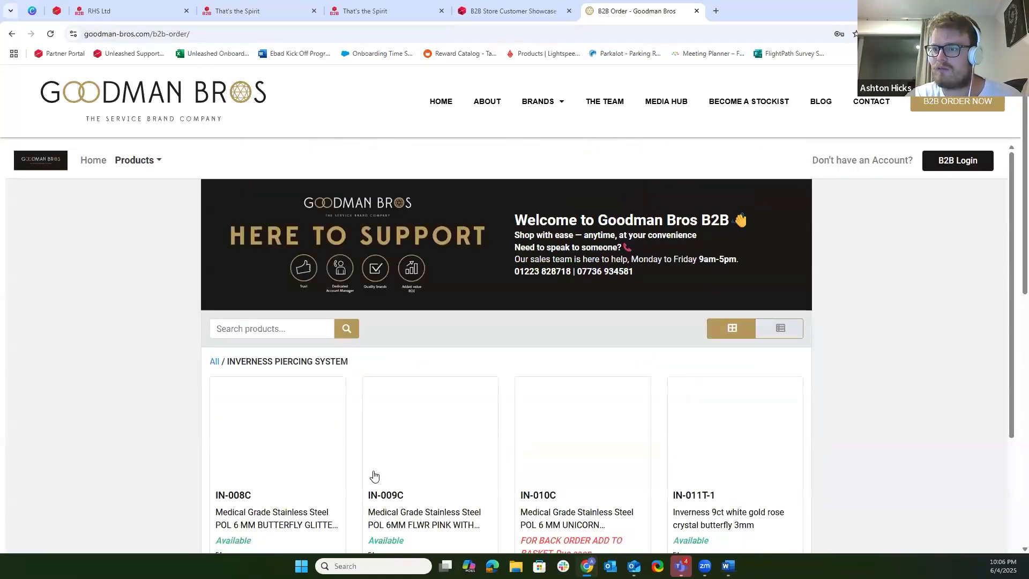
scroll(394, 306, "down", 3)
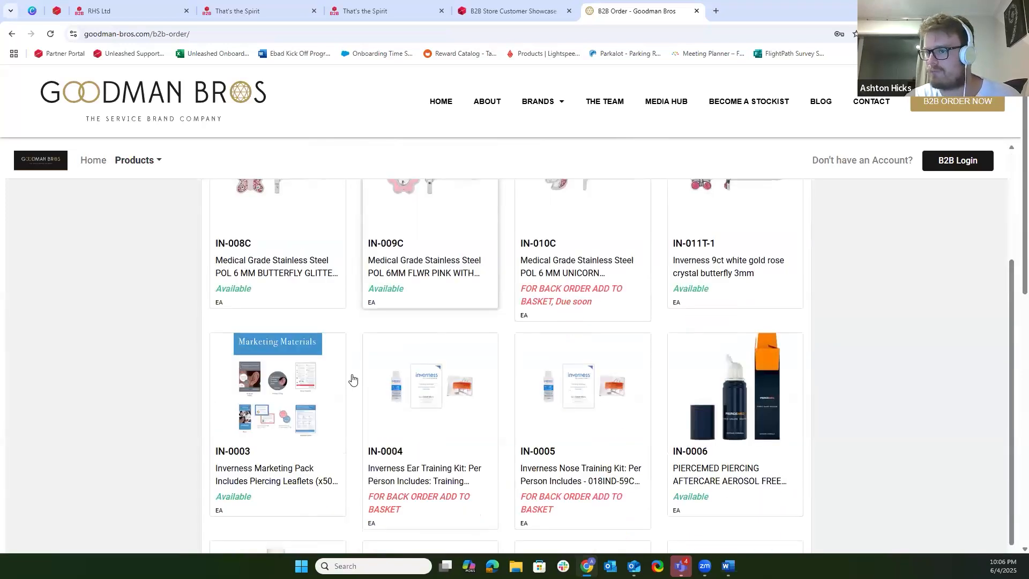
scroll(507, 363, "down", 3)
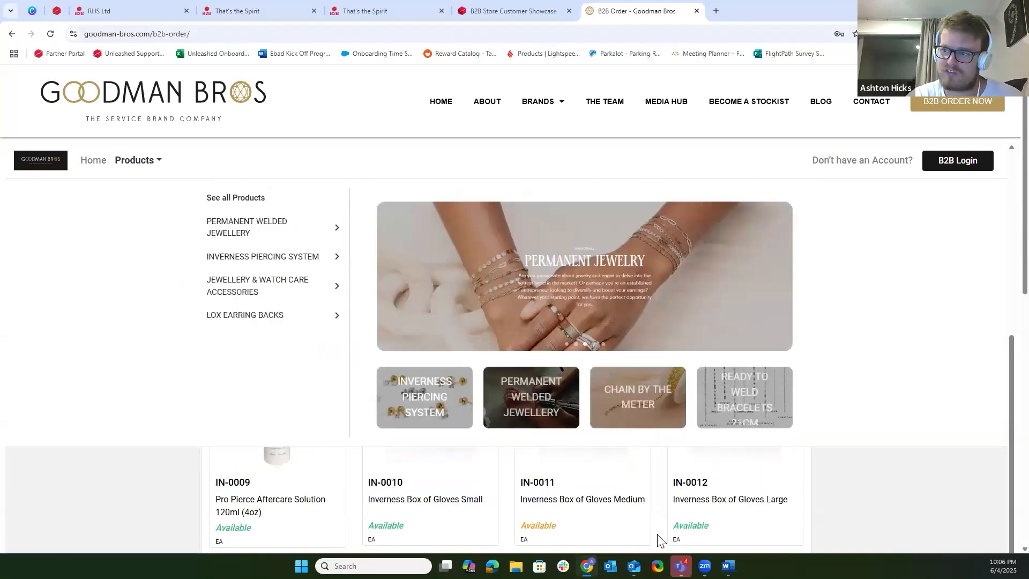
scroll(543, 455, "up", 6)
scroll(421, 417, "up", 3)
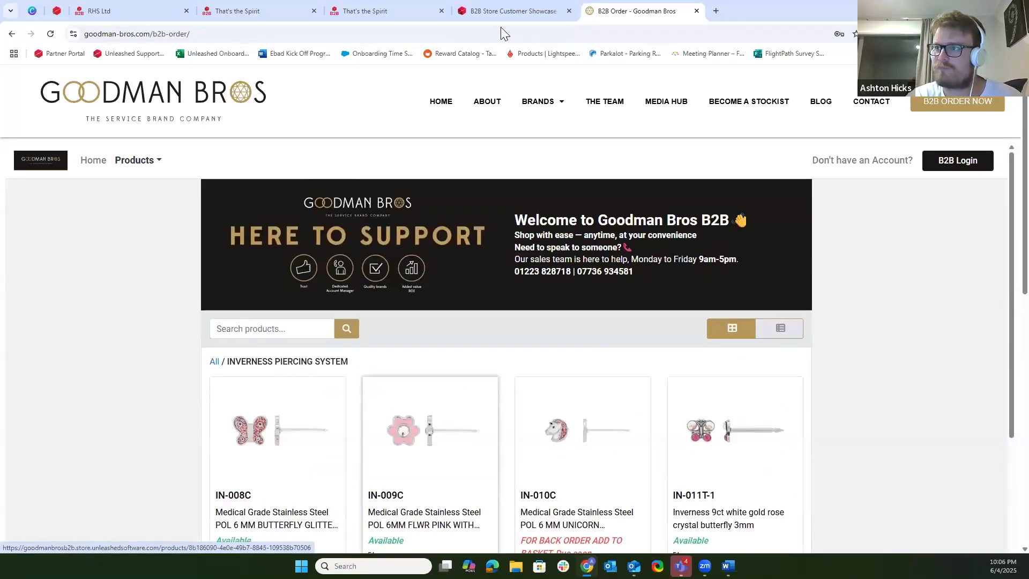
Return to the customer showcase page and visit the Bean 14 B2B store from its customer story.
left_click(507, 11)
scroll(373, 310, "down", 5)
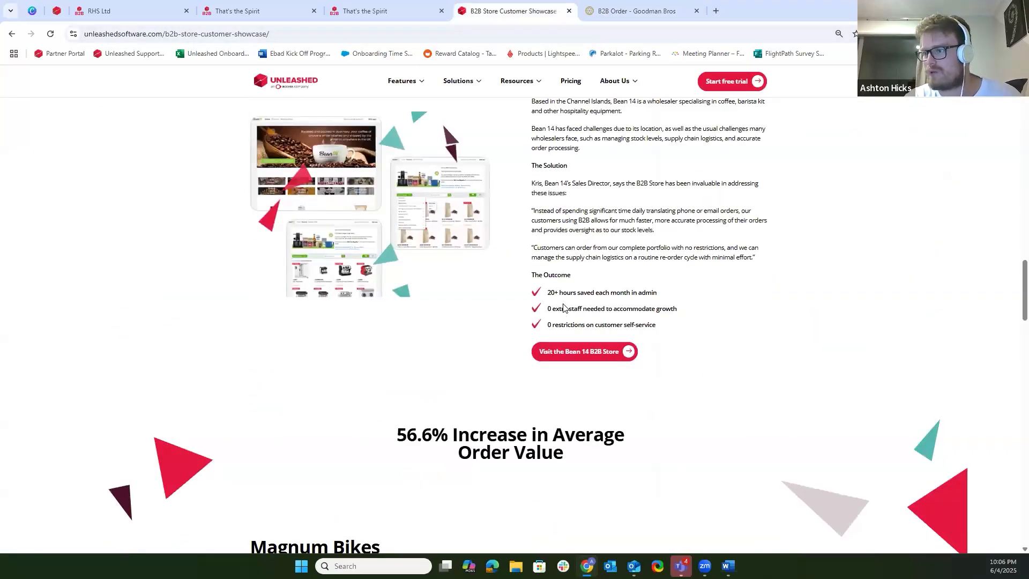
left_click(614, 357)
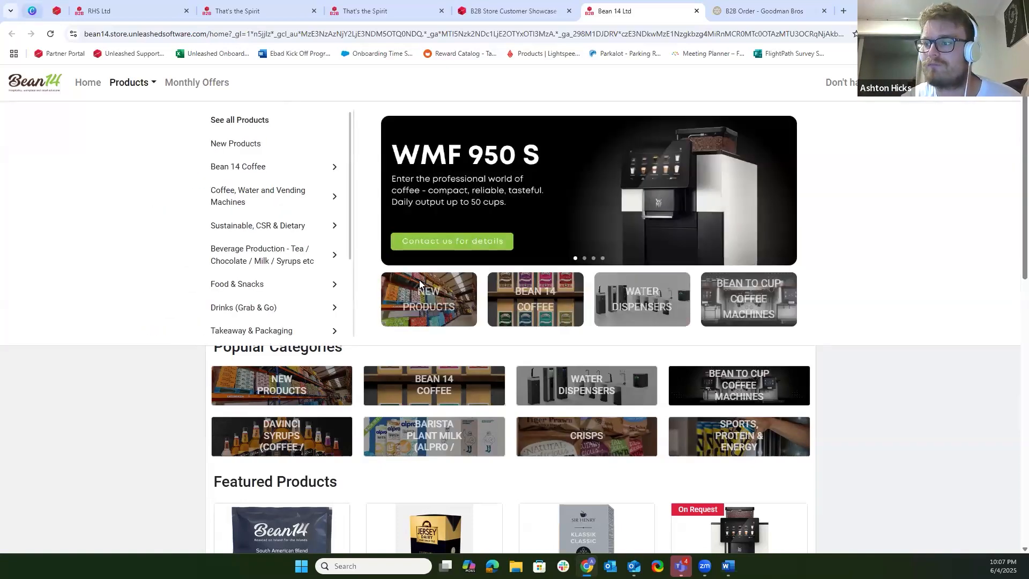
Switch to the Canva presentation and show page 6 with the bootcamp contact details in full screen.
left_click(32, 11)
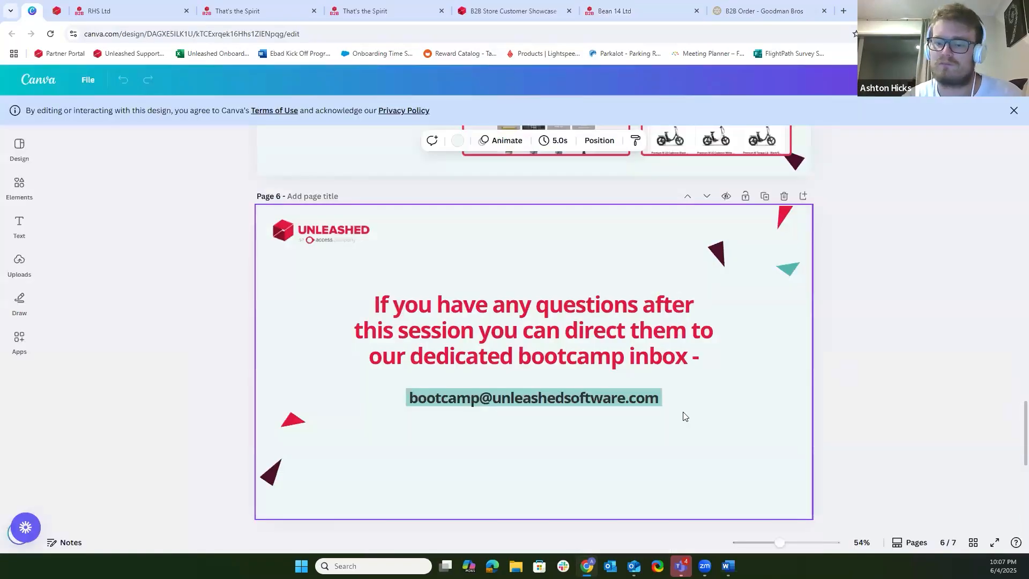
left_click(996, 543)
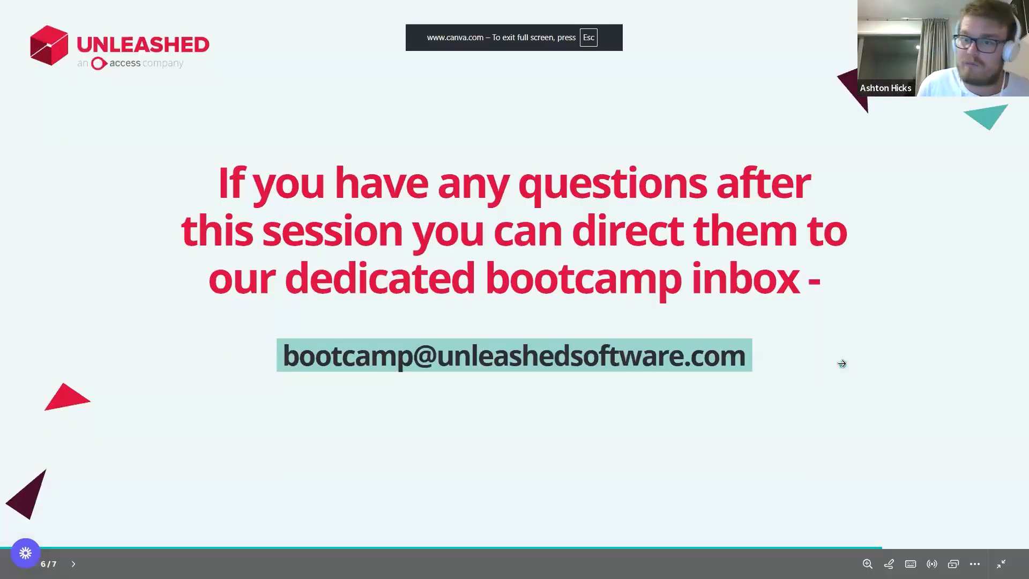